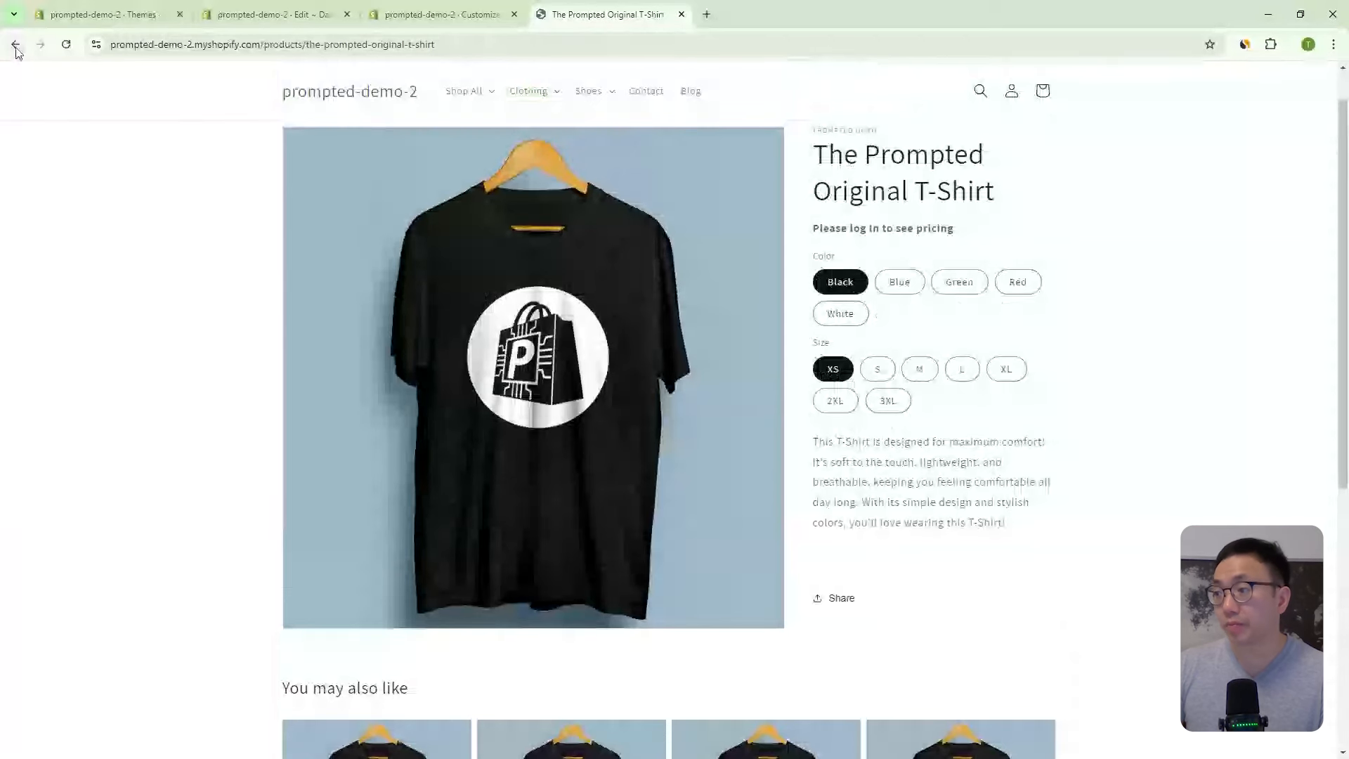
- Check that the 'with custom options' T-shirt still shows $25.00, then go back to T-Shirts
{"action": "left_click", "coordinate": [15, 44]}
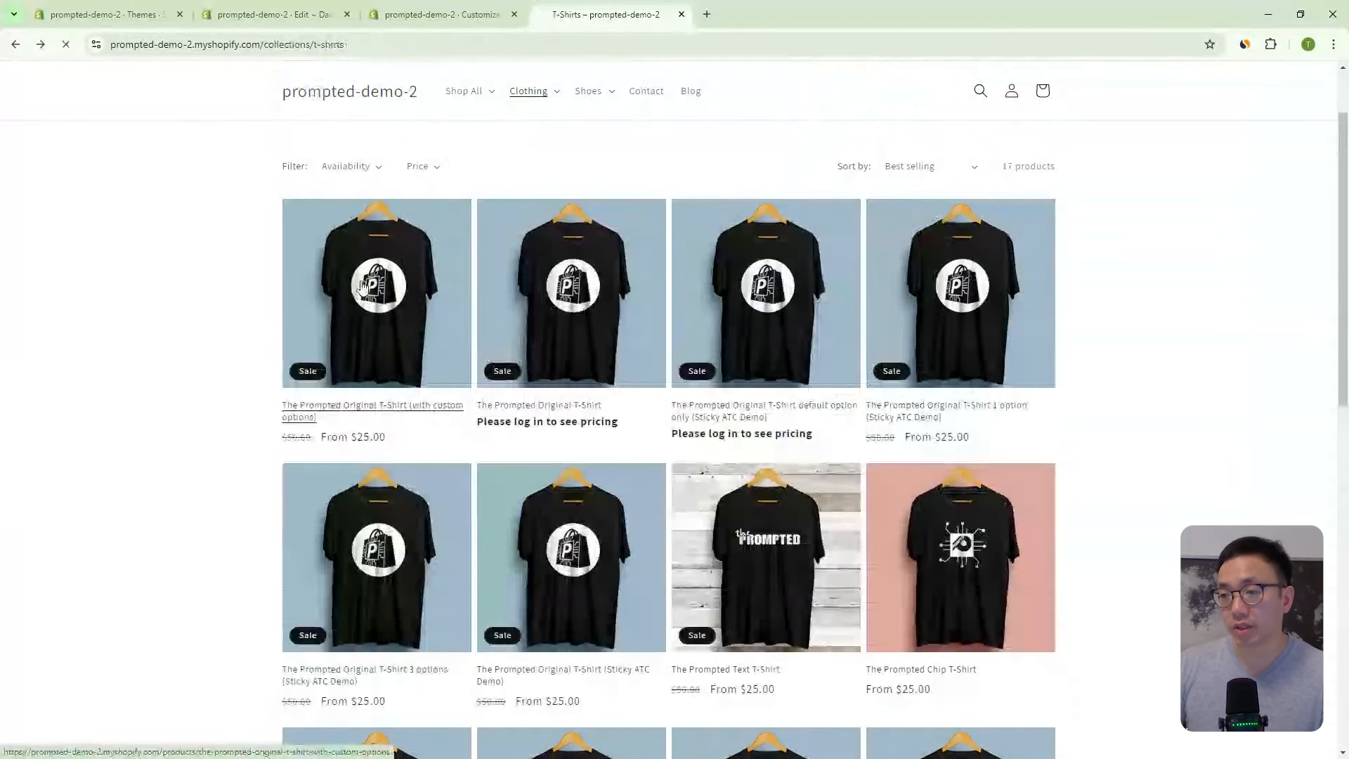
{"action": "left_click", "coordinate": [387, 281]}
{"action": "scroll", "coordinate": [1047, 279], "scroll_direction": "down", "scroll_amount": 1}
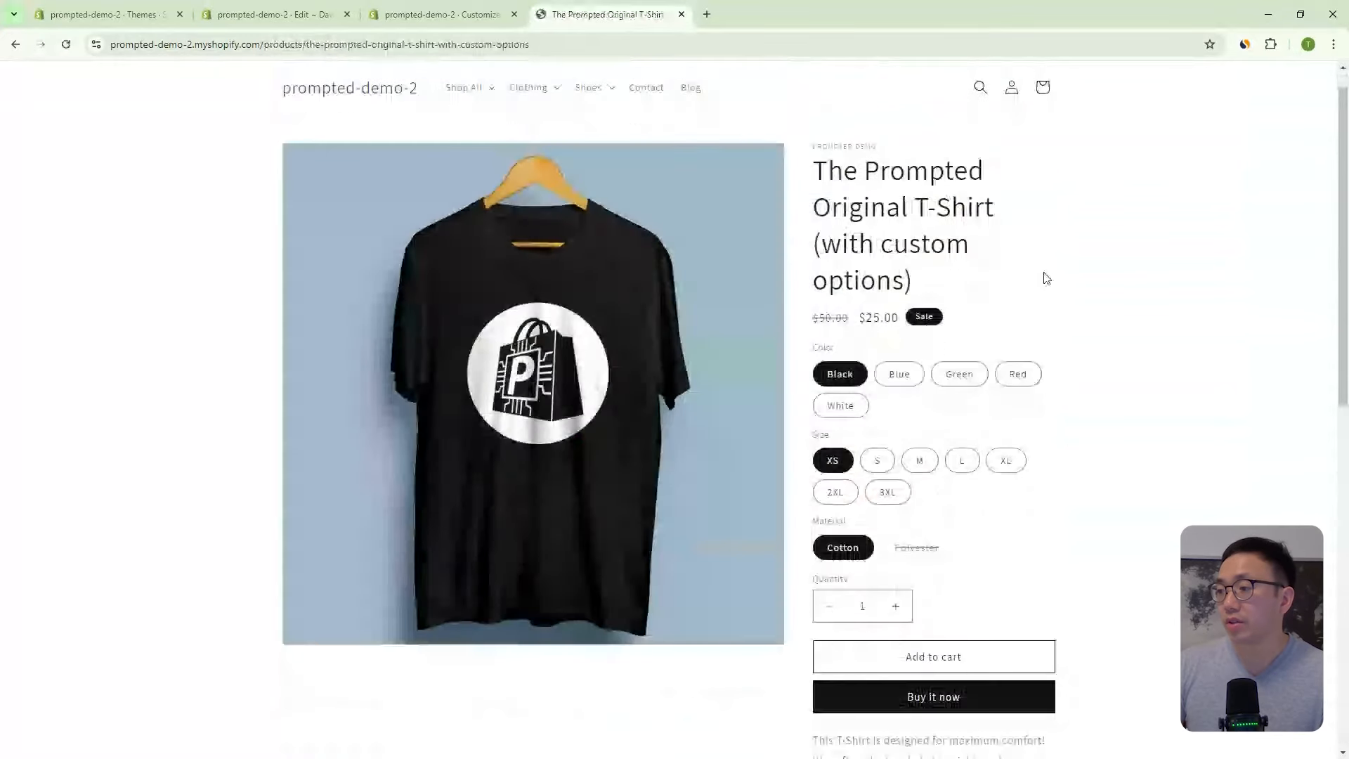
{"action": "scroll", "coordinate": [1048, 279], "scroll_direction": "down", "scroll_amount": 4}
{"action": "scroll", "coordinate": [952, 365], "scroll_direction": "up", "scroll_amount": 3}
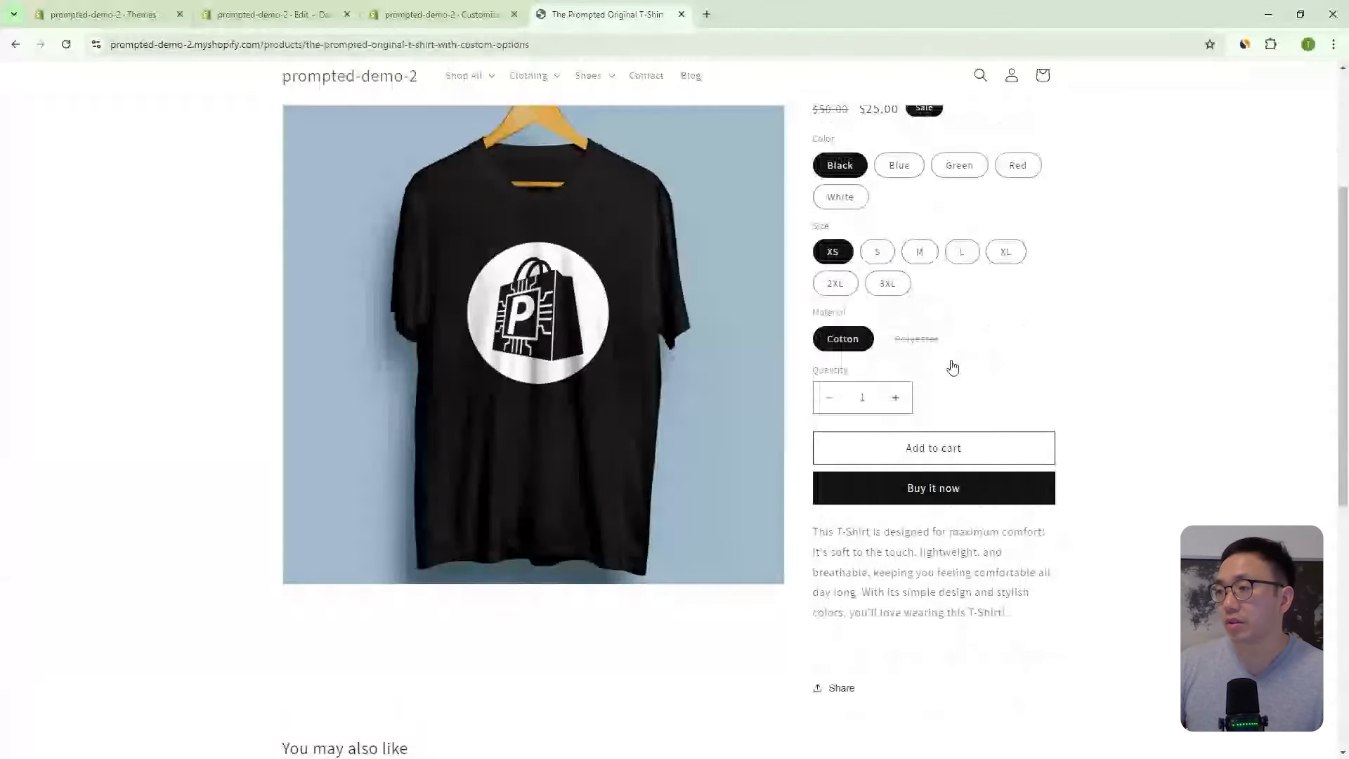
{"action": "scroll", "coordinate": [1058, 494], "scroll_direction": "down", "scroll_amount": 3}
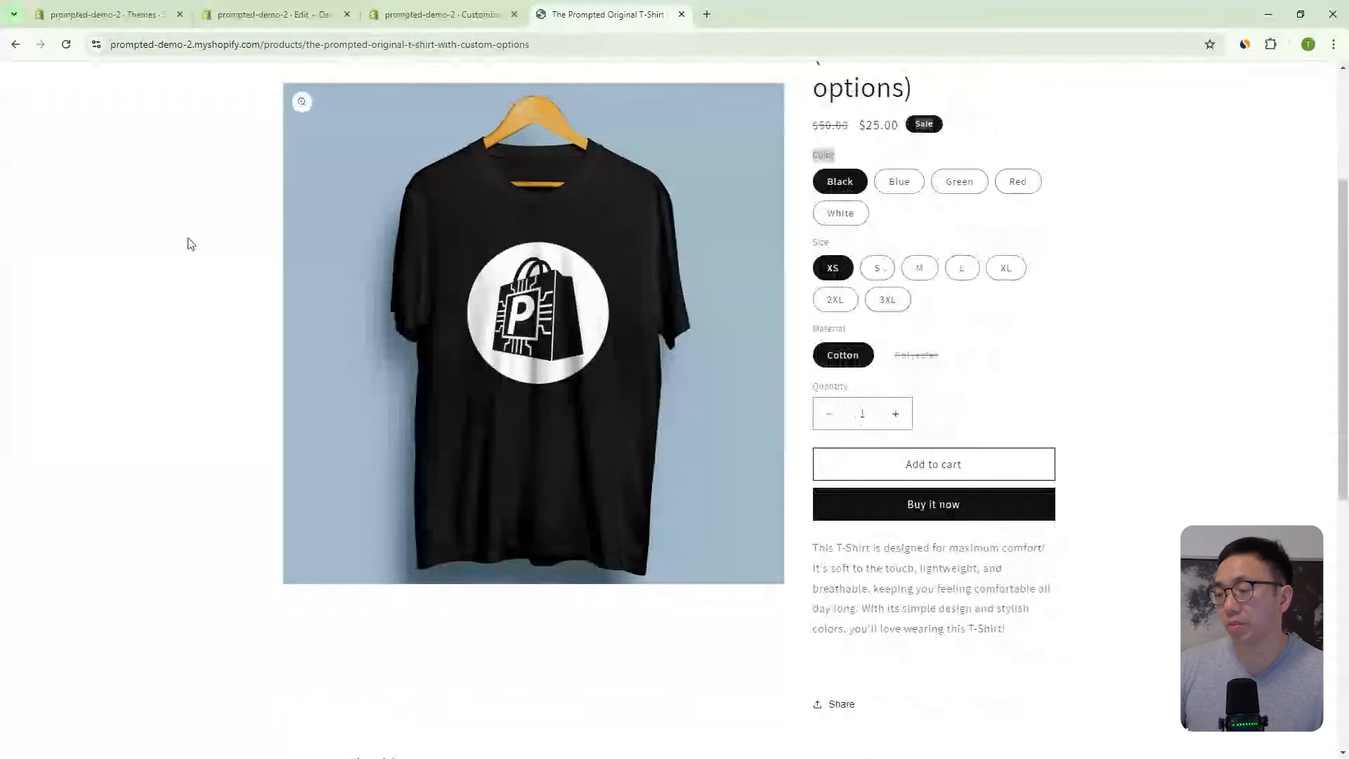
{"action": "left_click", "coordinate": [15, 45]}
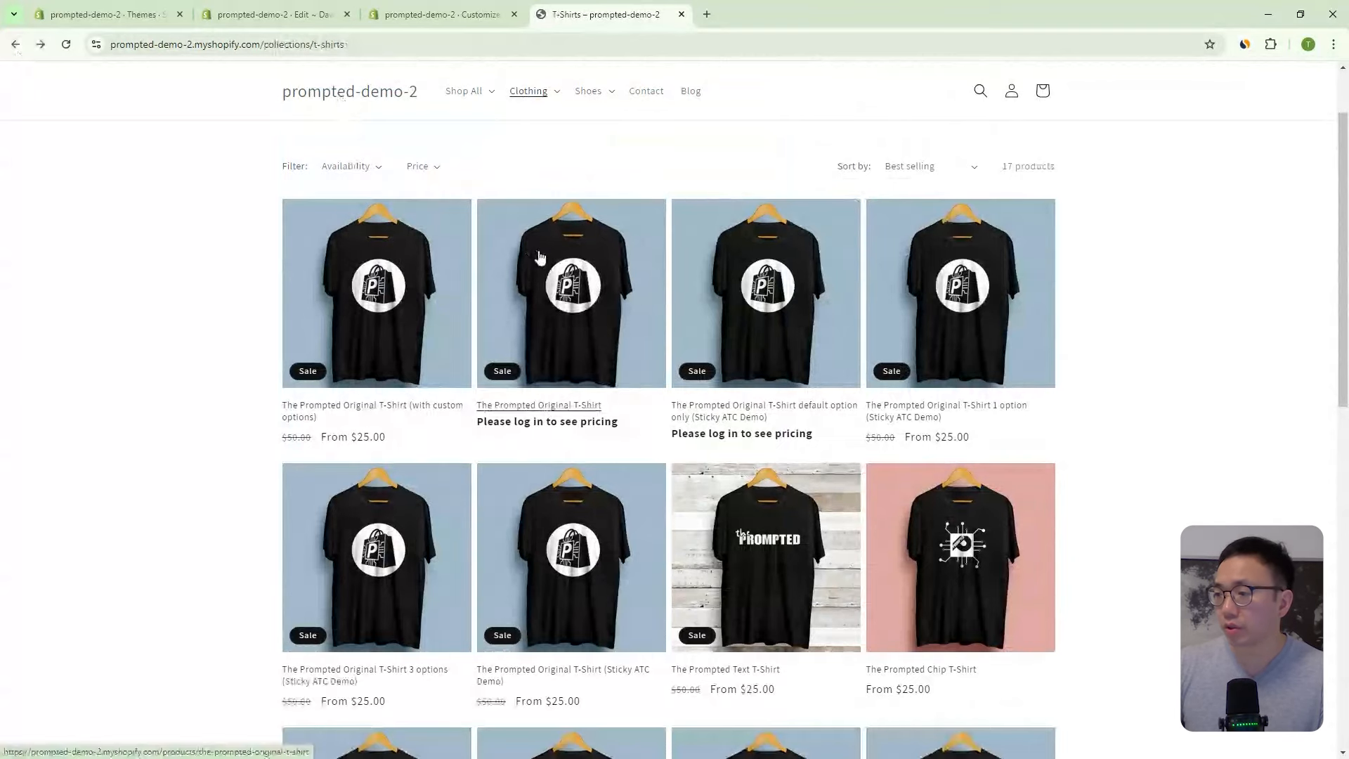
- Sign in to the customer account with the store email and password
{"action": "left_click", "coordinate": [1012, 91]}
{"action": "left_click", "coordinate": [644, 250]}
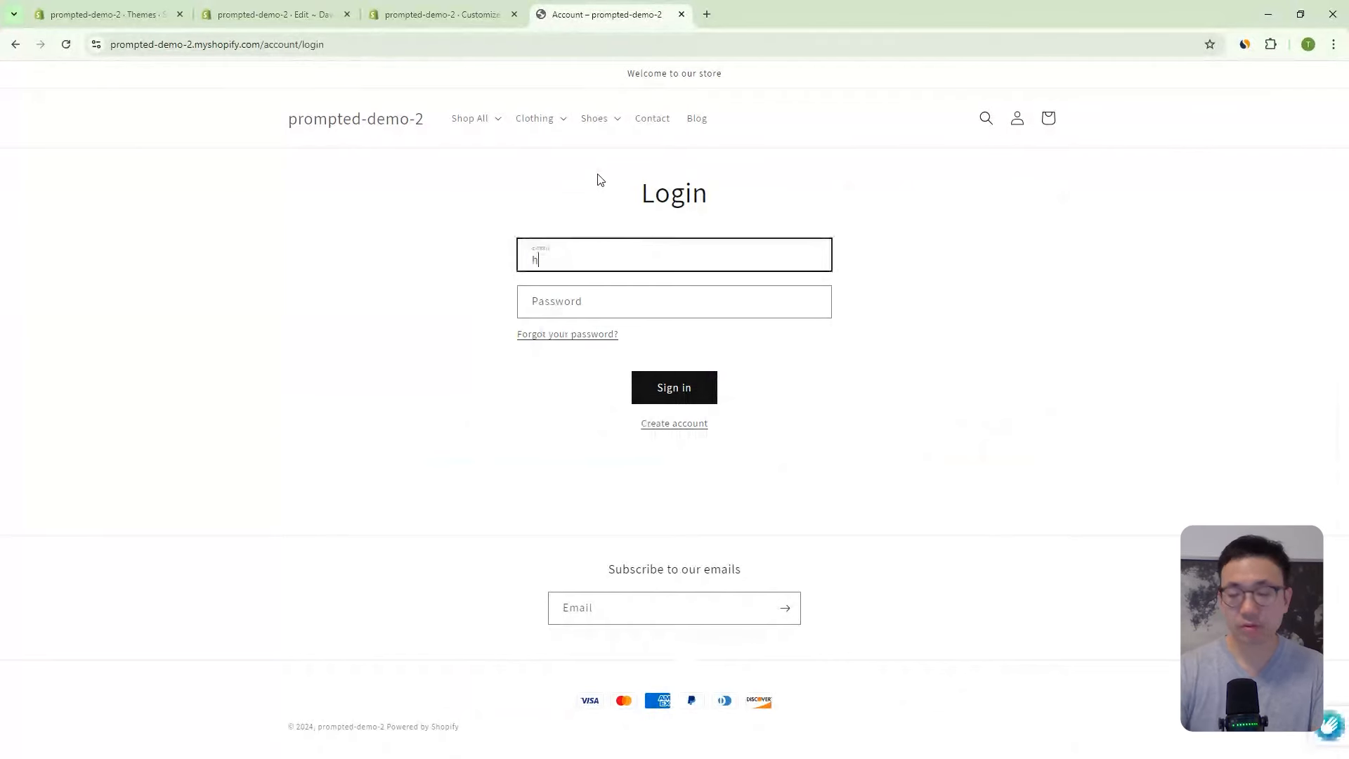
{"action": "key", "text": "Tab"}
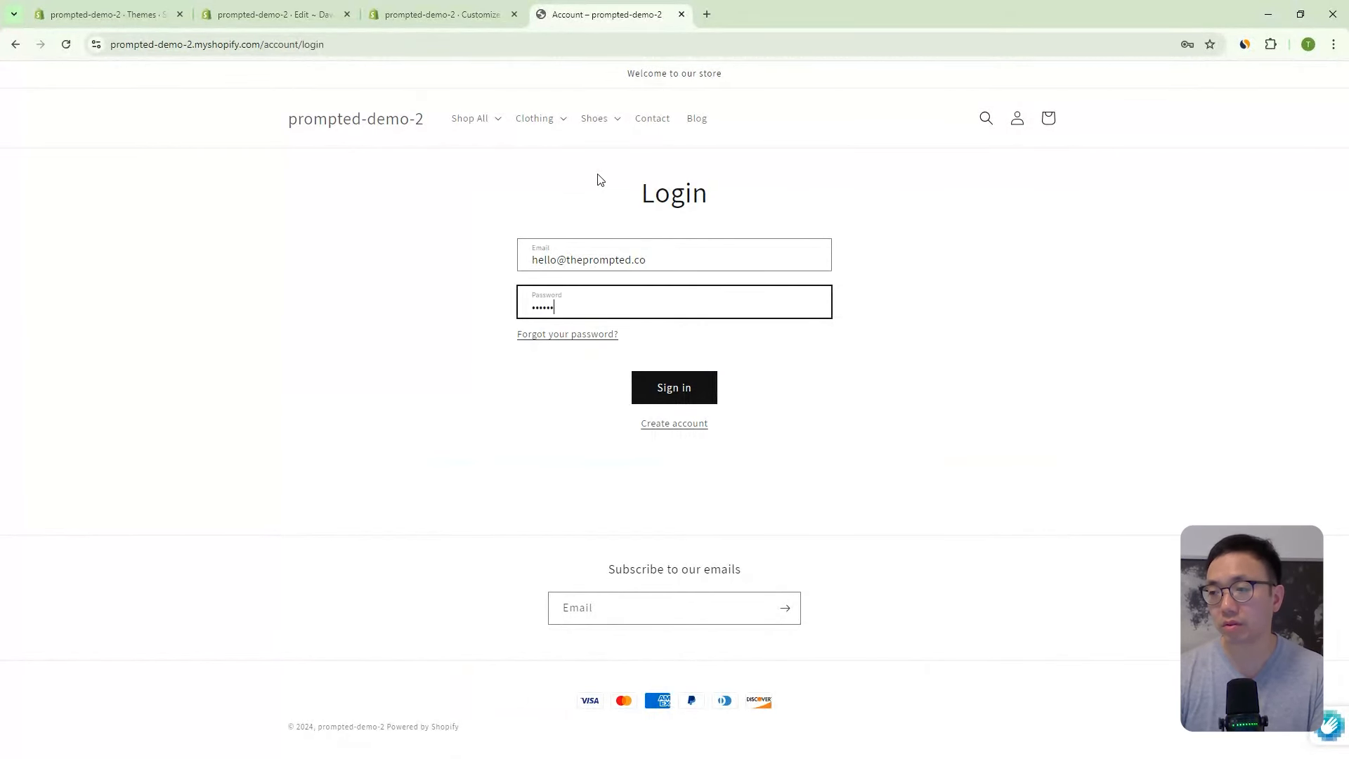
{"action": "key", "text": "Return"}
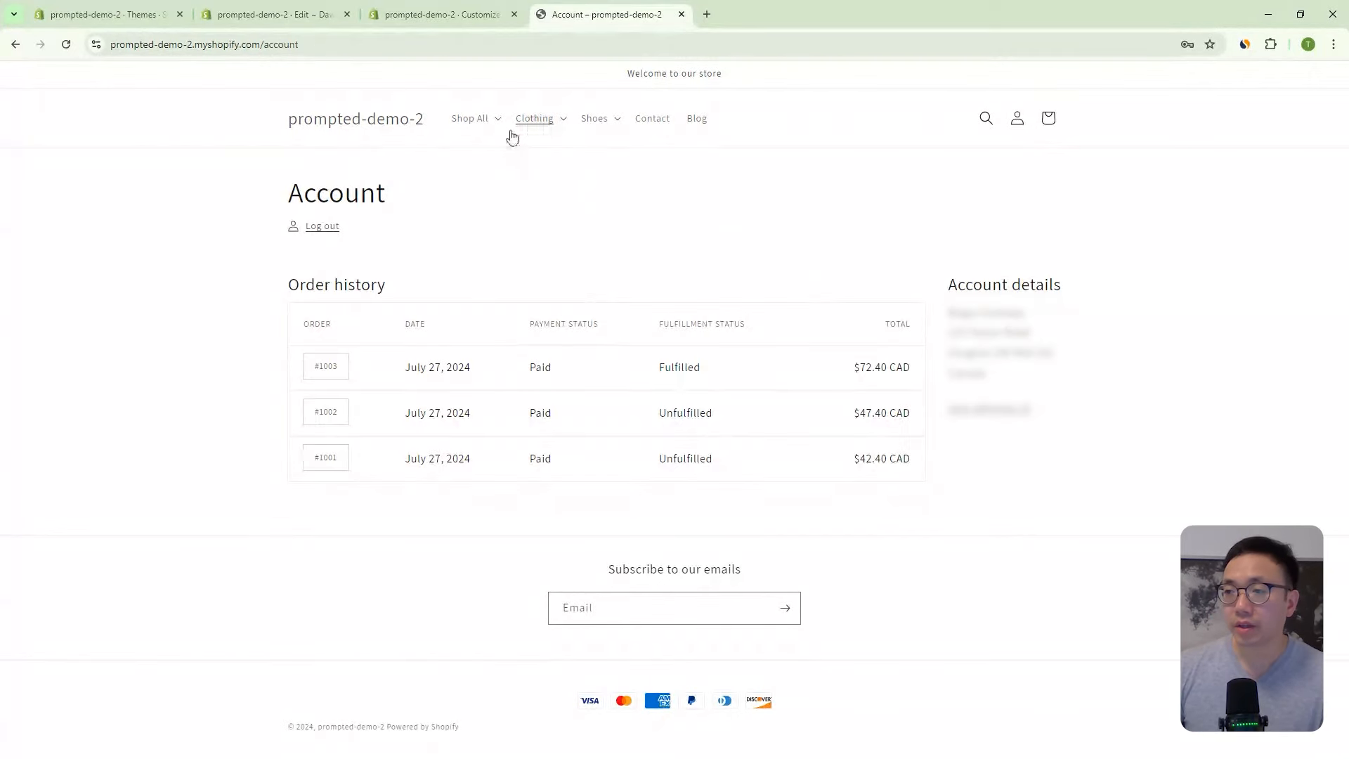
- Confirm The Prompted Original T-Shirt shows its $25.00 price under Clothing > T-Shirts, then log out
{"action": "left_click", "coordinate": [531, 121]}
{"action": "left_click", "coordinate": [536, 176]}
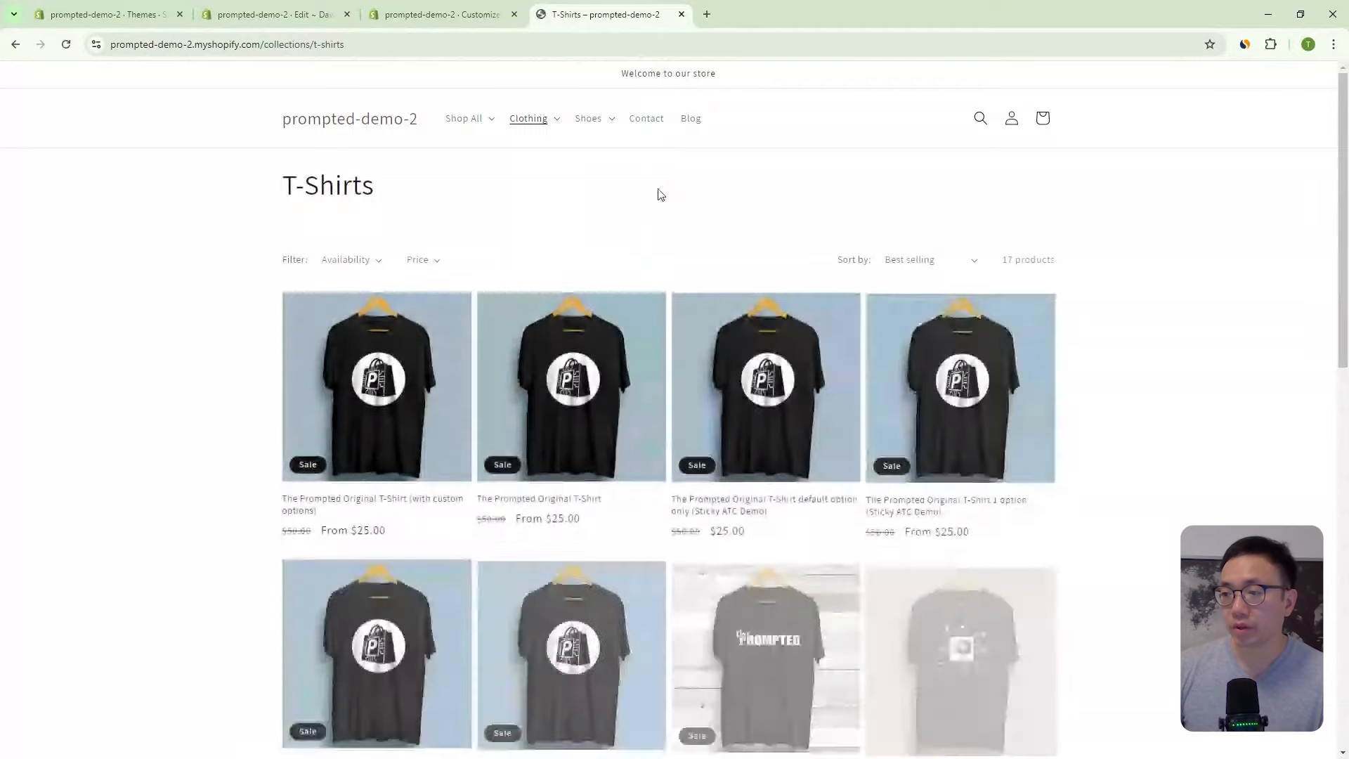
{"action": "scroll", "coordinate": [614, 310], "scroll_direction": "down", "scroll_amount": 3}
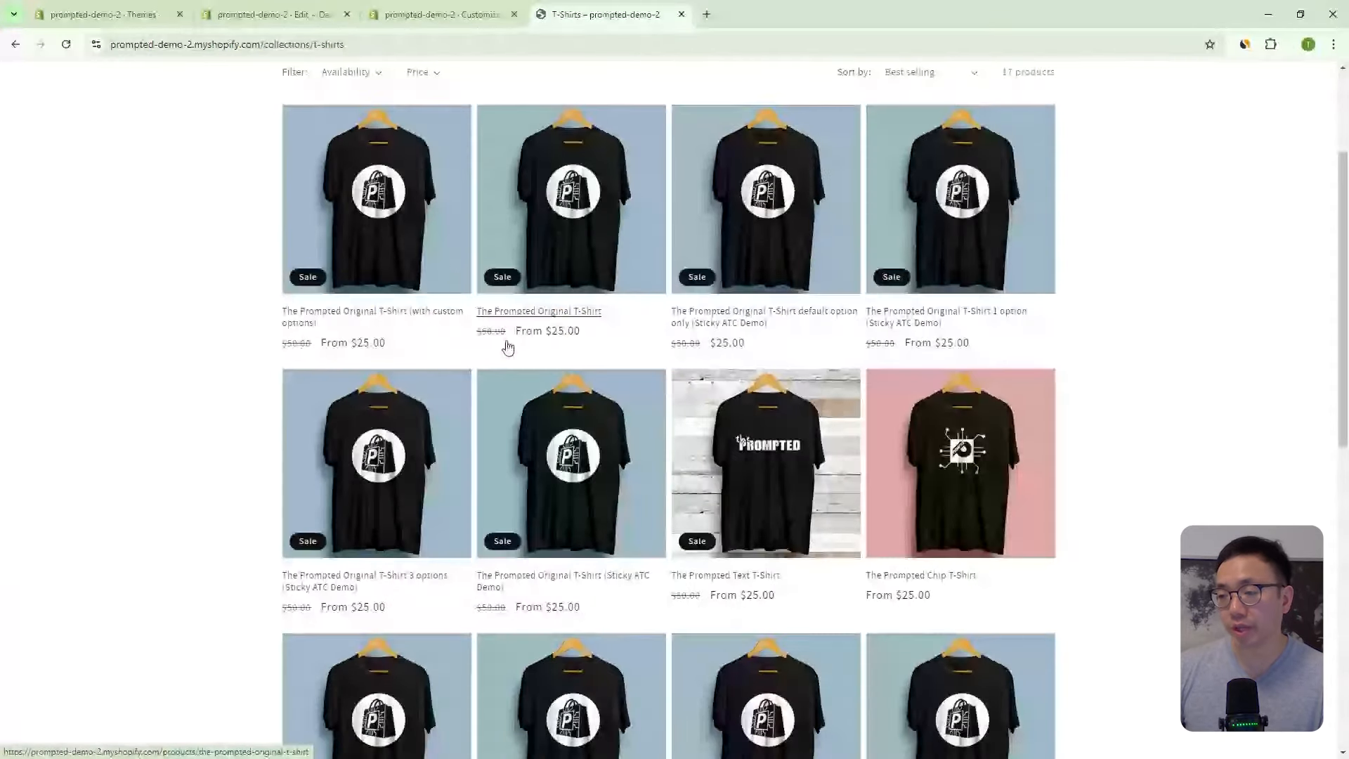
{"action": "left_click", "coordinate": [546, 265]}
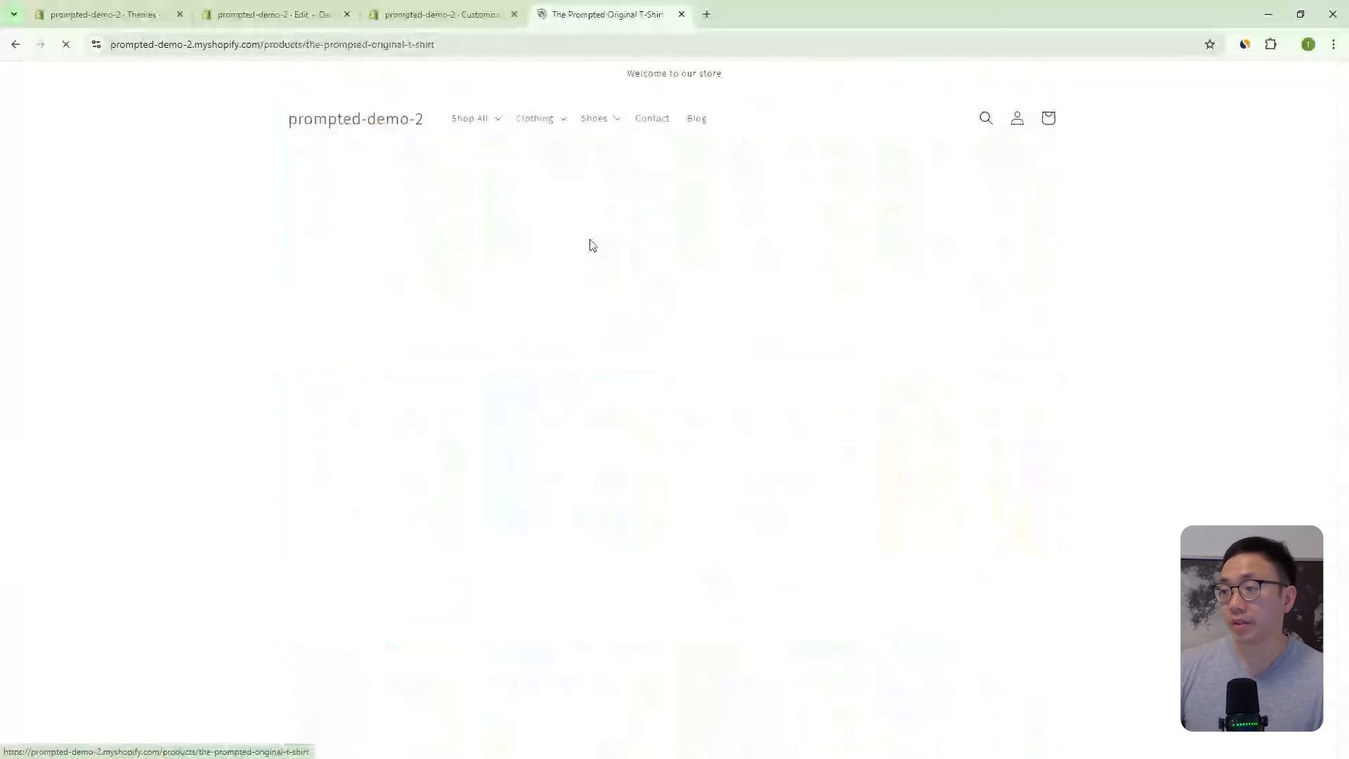
{"action": "scroll", "coordinate": [949, 172], "scroll_direction": "down", "scroll_amount": 1}
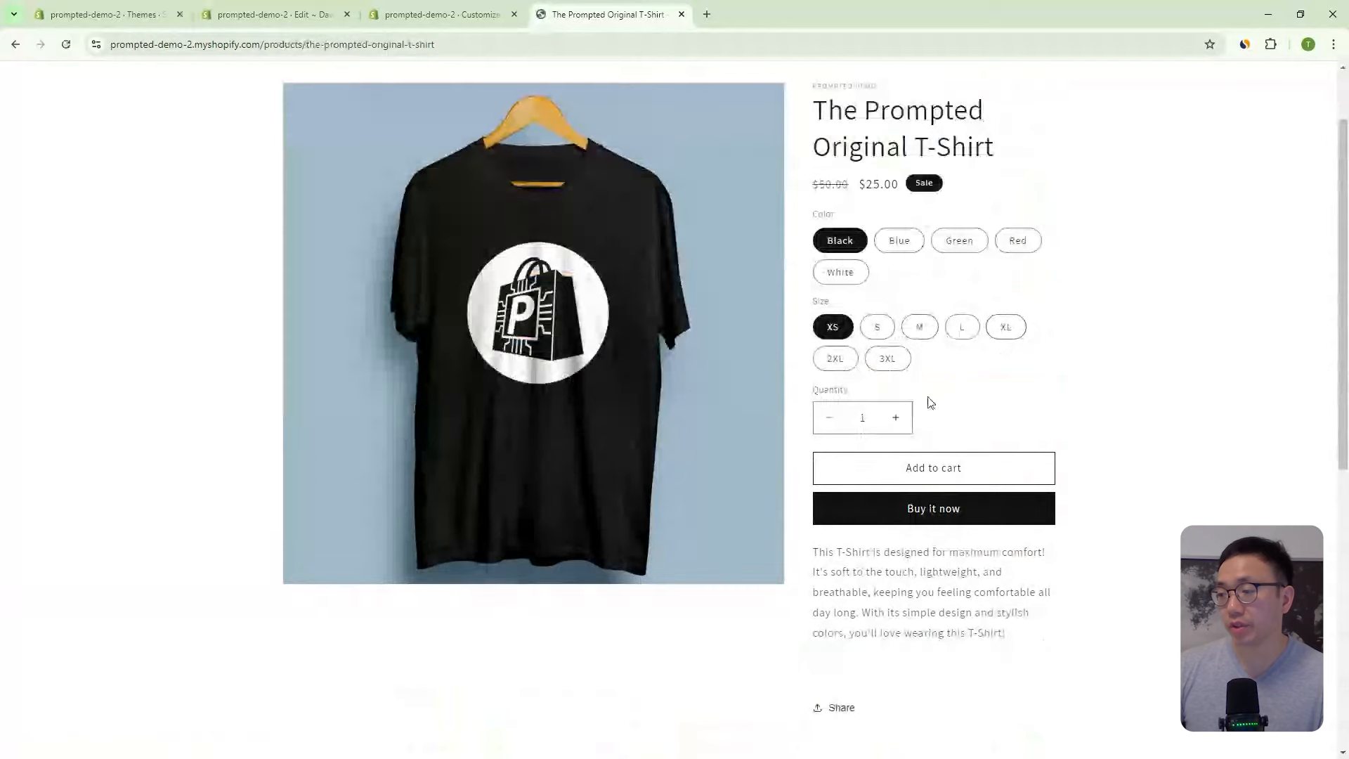
{"action": "scroll", "coordinate": [921, 471], "scroll_direction": "up", "scroll_amount": 1}
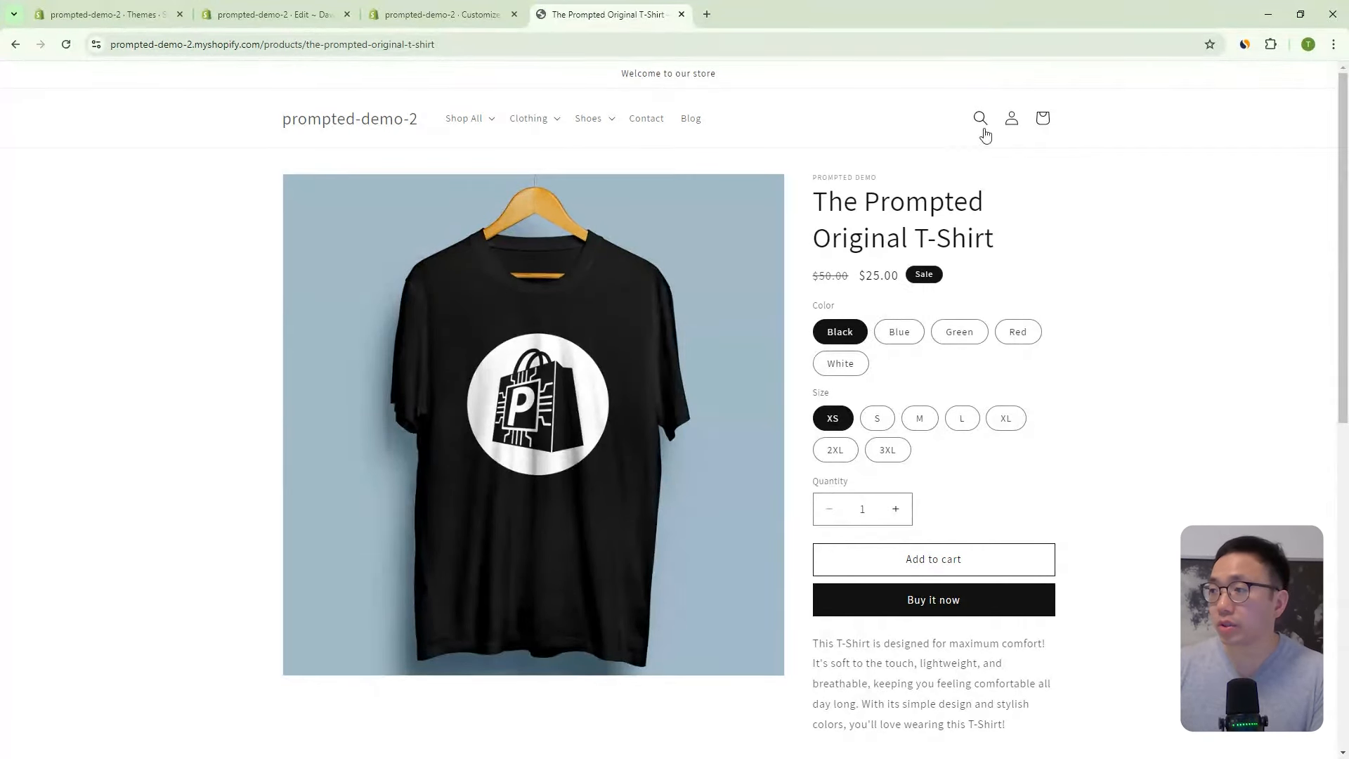
{"action": "left_click", "coordinate": [1012, 119]}
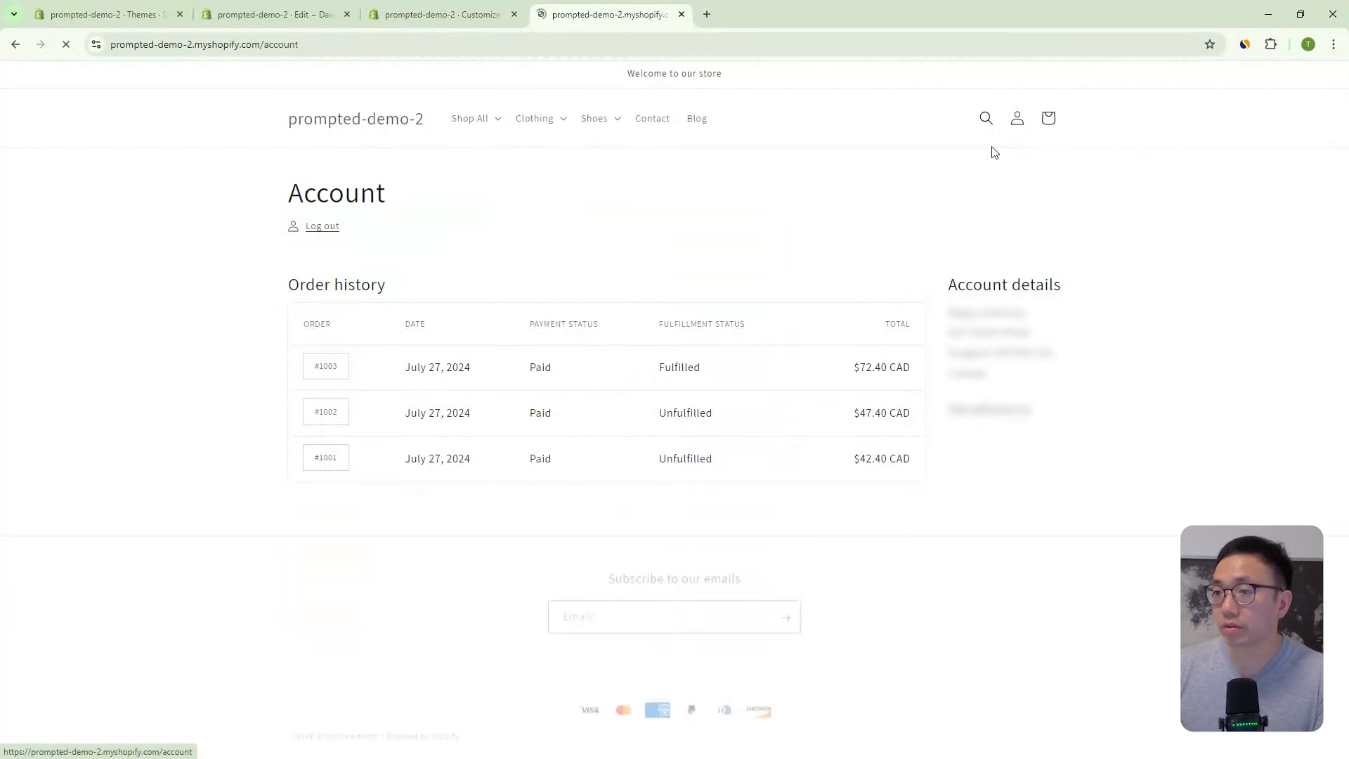
{"action": "left_click", "coordinate": [325, 228]}
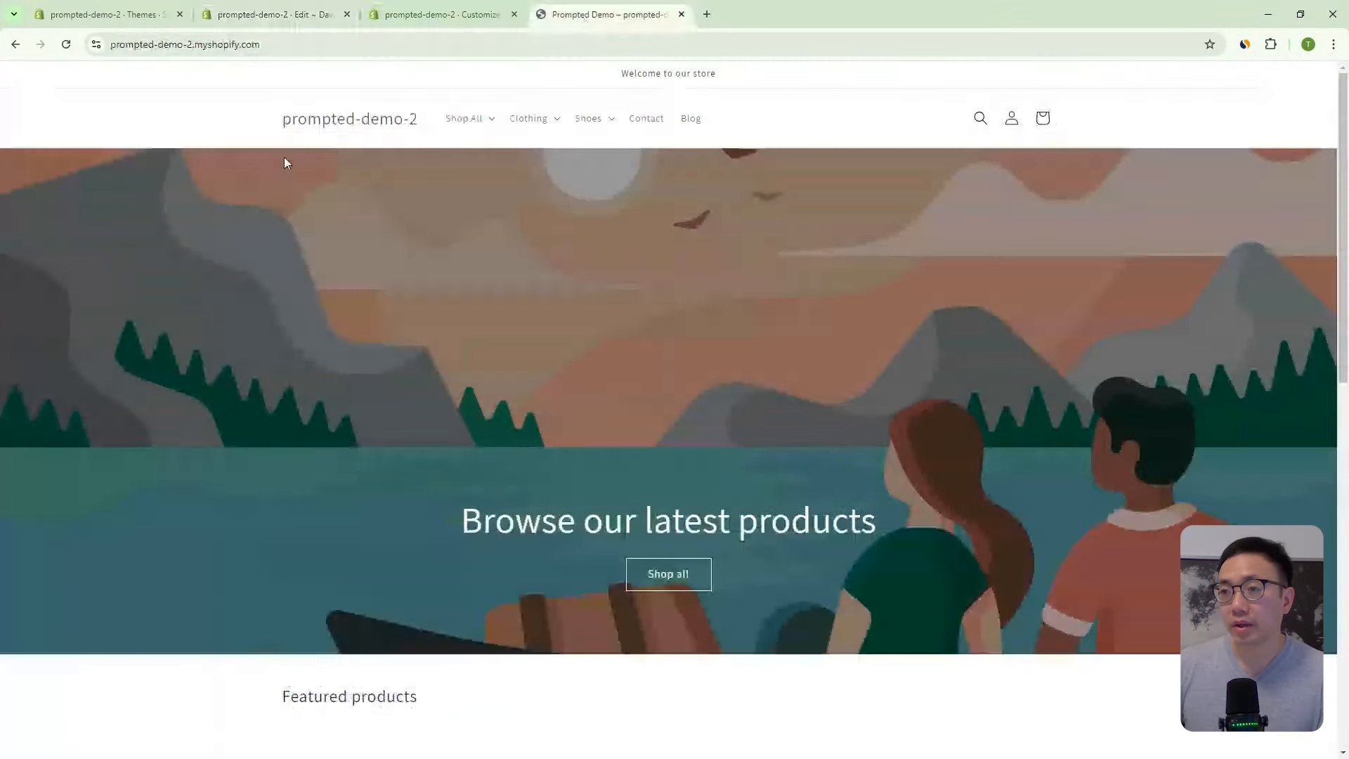
- Switch to the theme editor and scroll Theme settings to the Lock Website Content section
{"action": "left_click", "coordinate": [427, 14]}
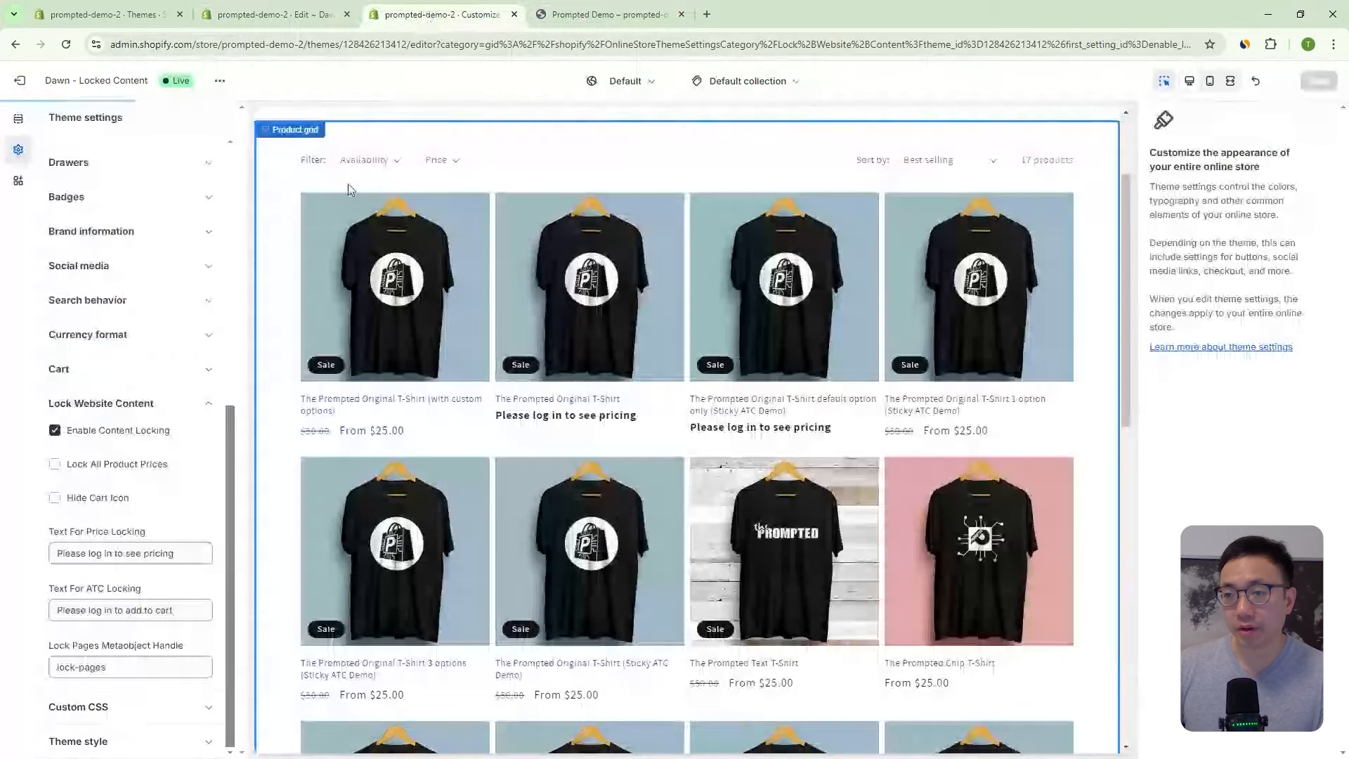
{"action": "scroll", "coordinate": [456, 190], "scroll_direction": "up", "scroll_amount": 2}
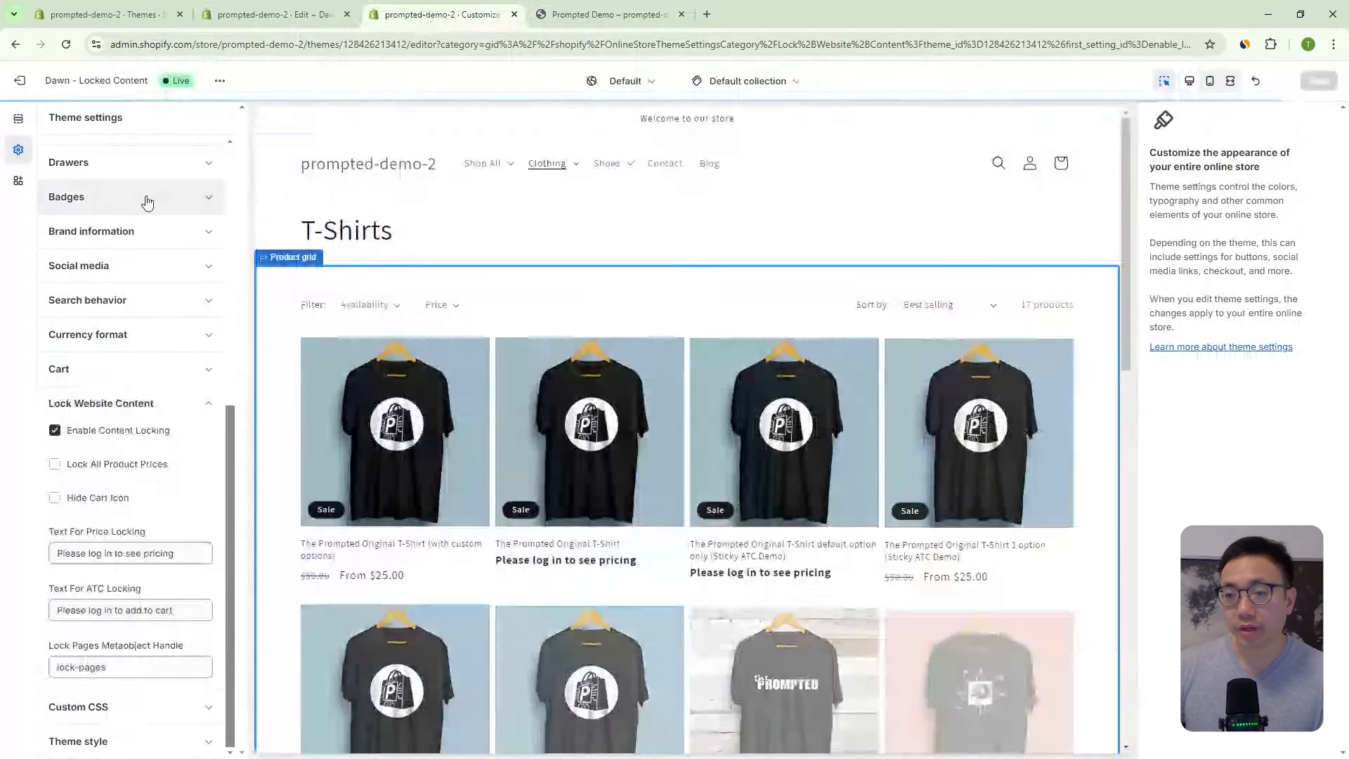
{"action": "scroll", "coordinate": [145, 199], "scroll_direction": "up", "scroll_amount": 2}
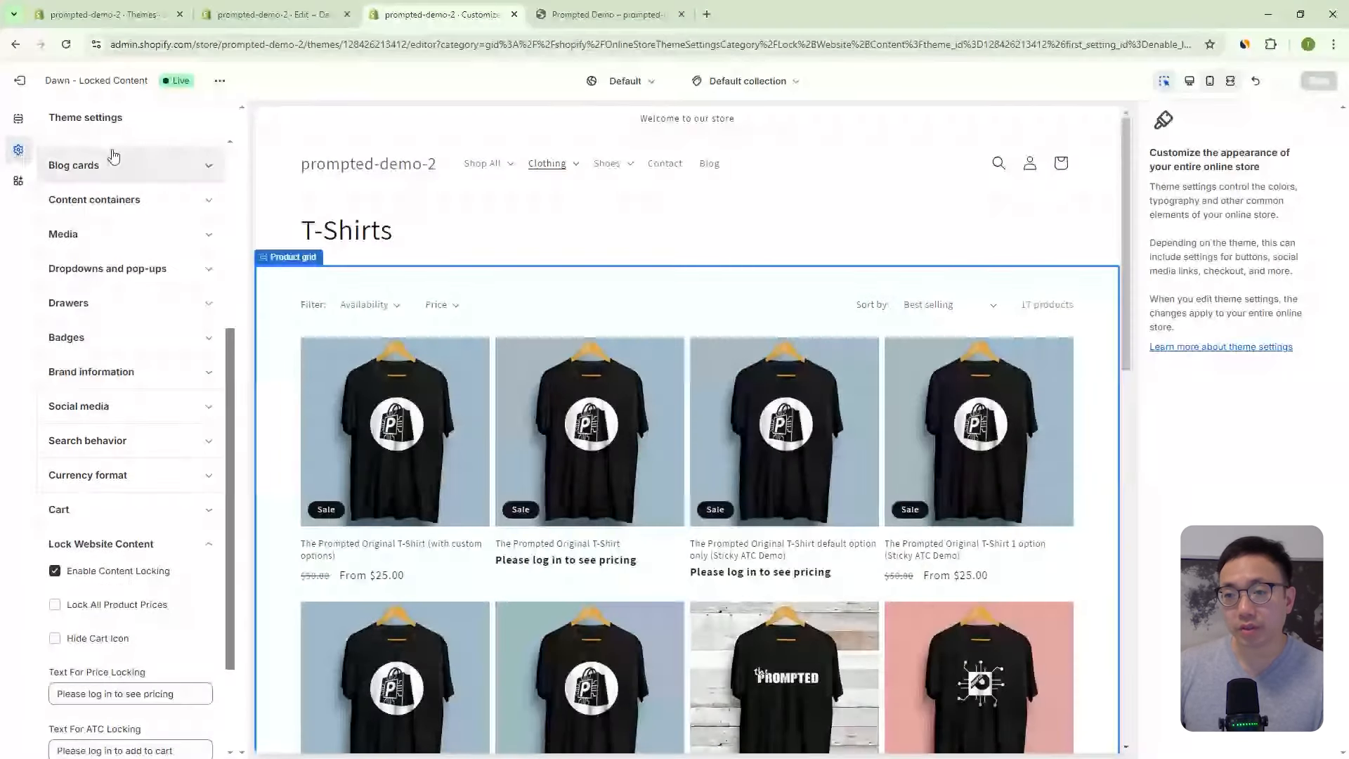
{"action": "scroll", "coordinate": [138, 184], "scroll_direction": "up", "scroll_amount": 3}
{"action": "scroll", "coordinate": [147, 175], "scroll_direction": "down", "scroll_amount": 5}
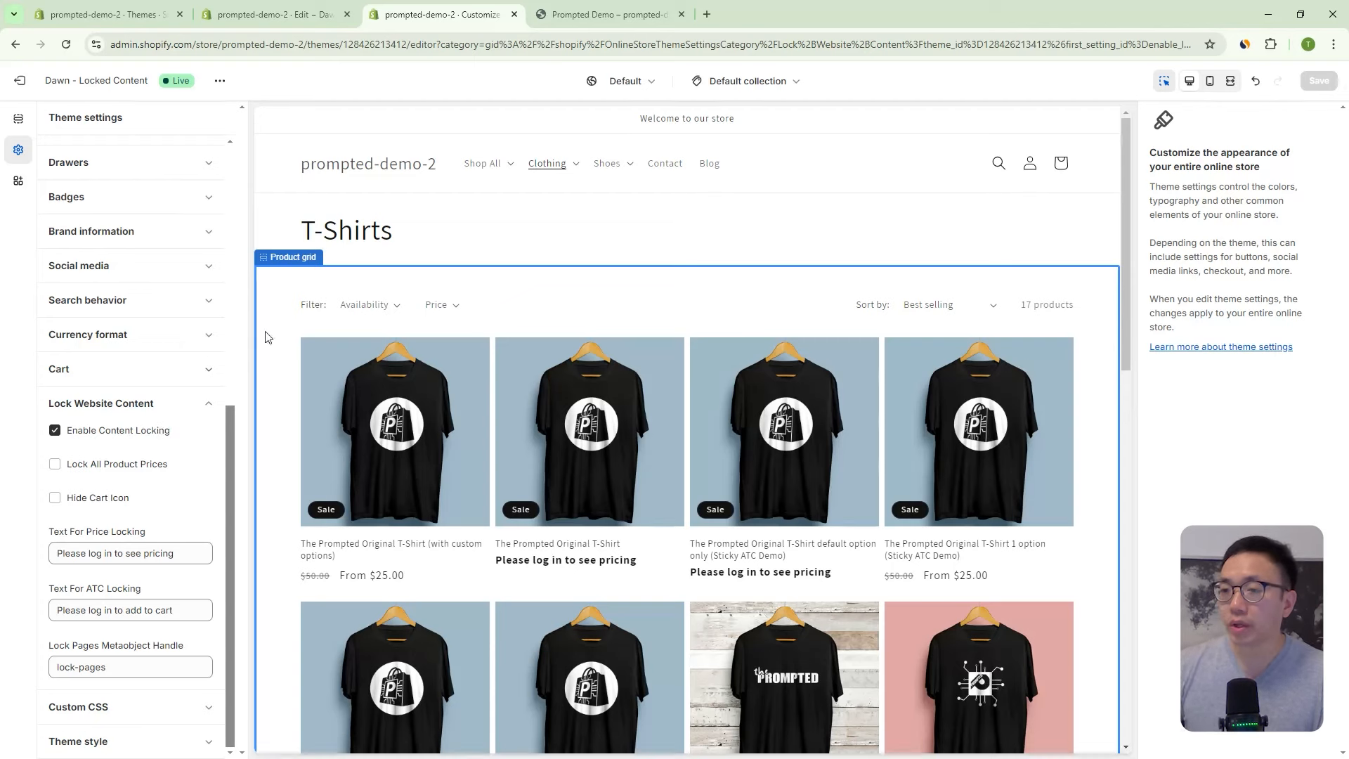
{"action": "left_click", "coordinate": [119, 433]}
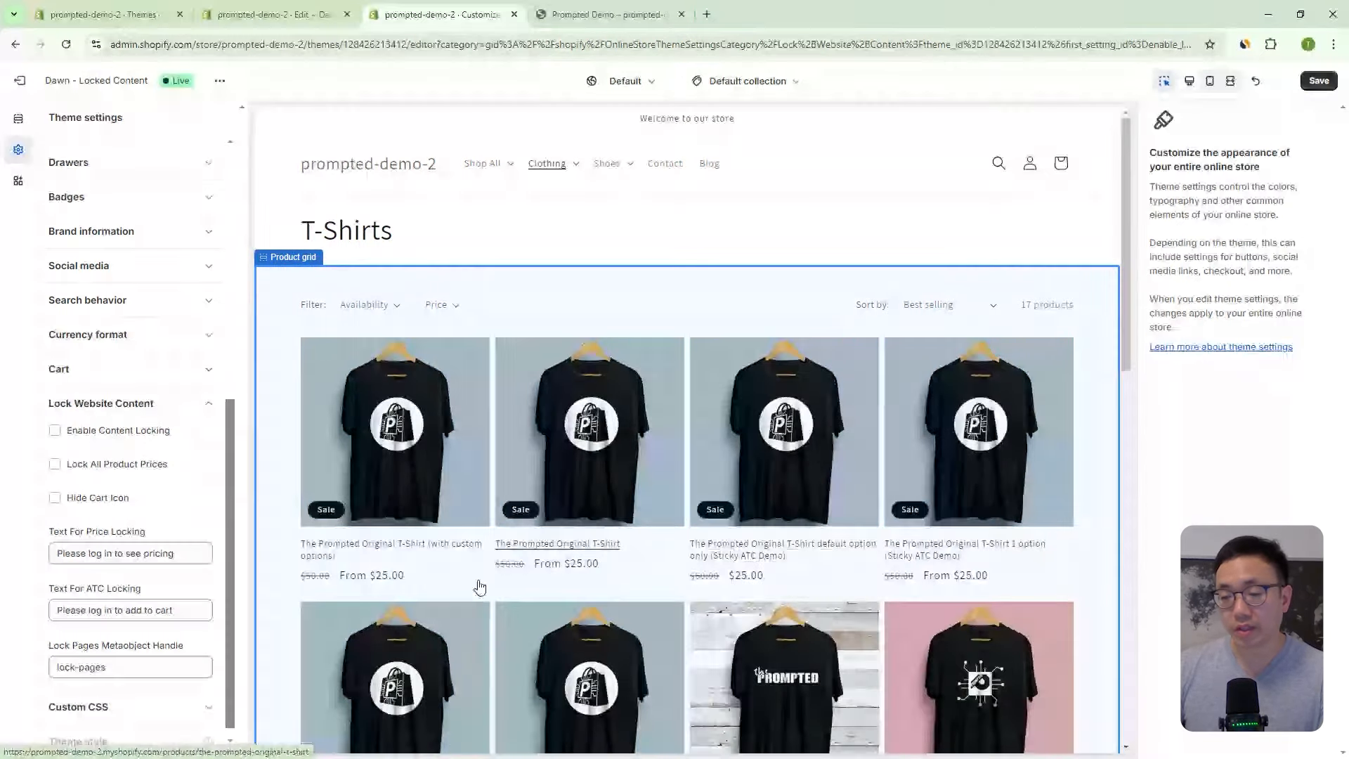
{"action": "left_click", "coordinate": [143, 440]}
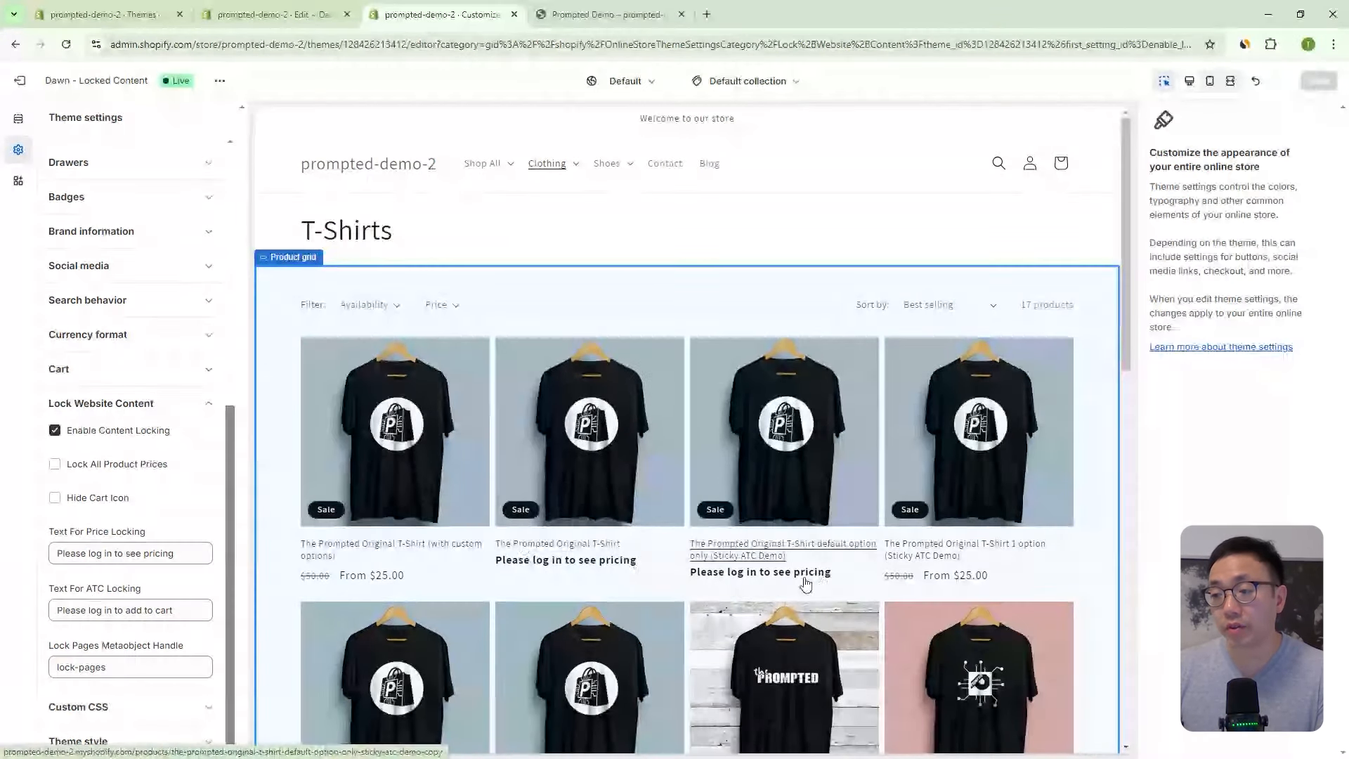
- Enable Lock All Product Prices and scroll the preview to confirm every T-shirt shows the login prompt
{"action": "left_click", "coordinate": [132, 465]}
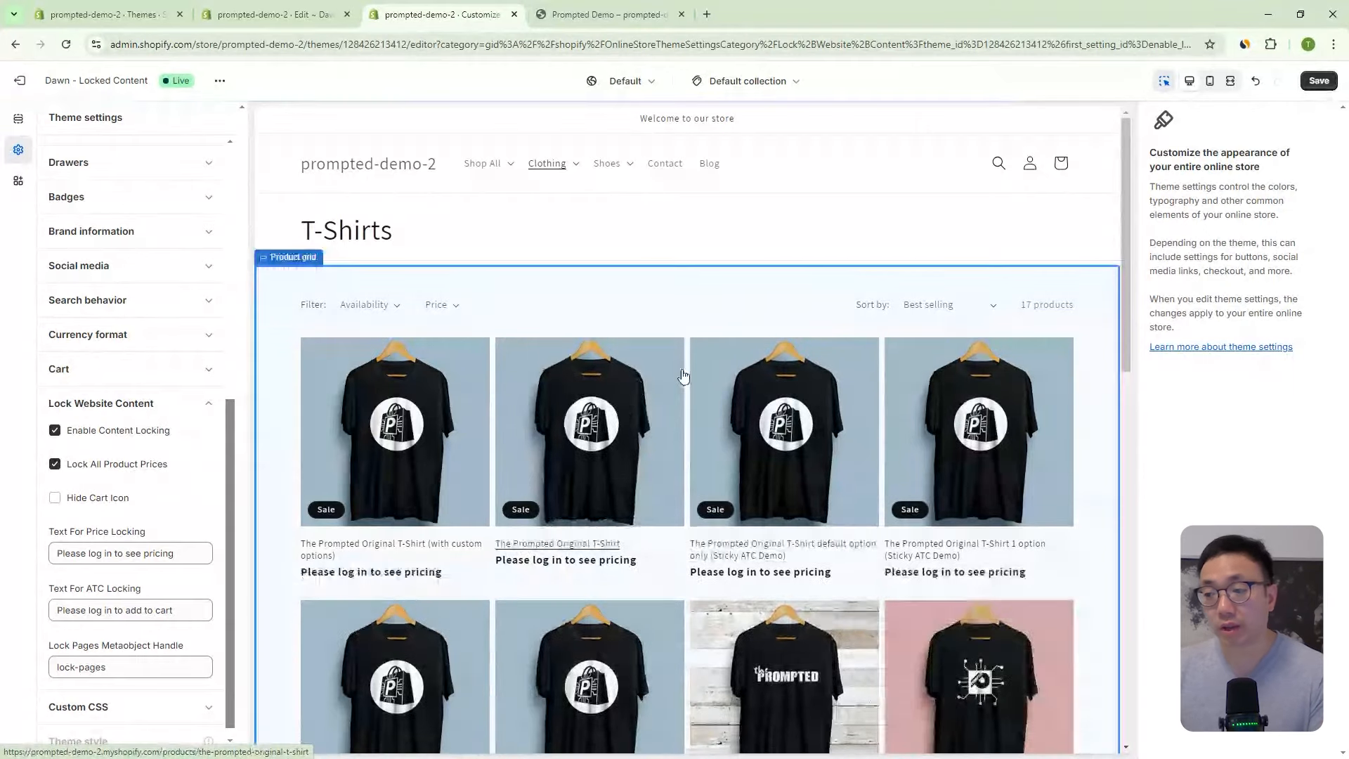
{"action": "scroll", "coordinate": [715, 378], "scroll_direction": "down", "scroll_amount": 2}
{"action": "scroll", "coordinate": [775, 442], "scroll_direction": "down", "scroll_amount": 3}
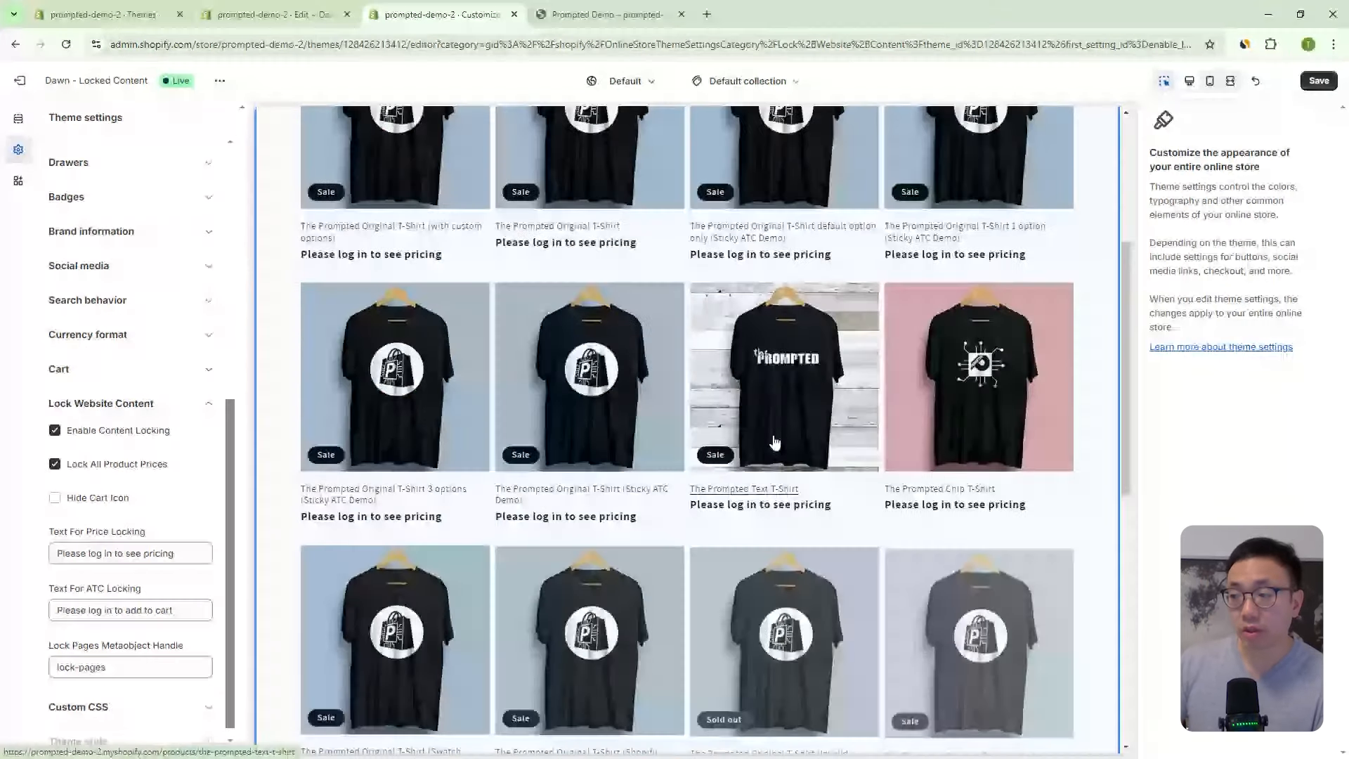
{"action": "scroll", "coordinate": [774, 442], "scroll_direction": "down", "scroll_amount": 2}
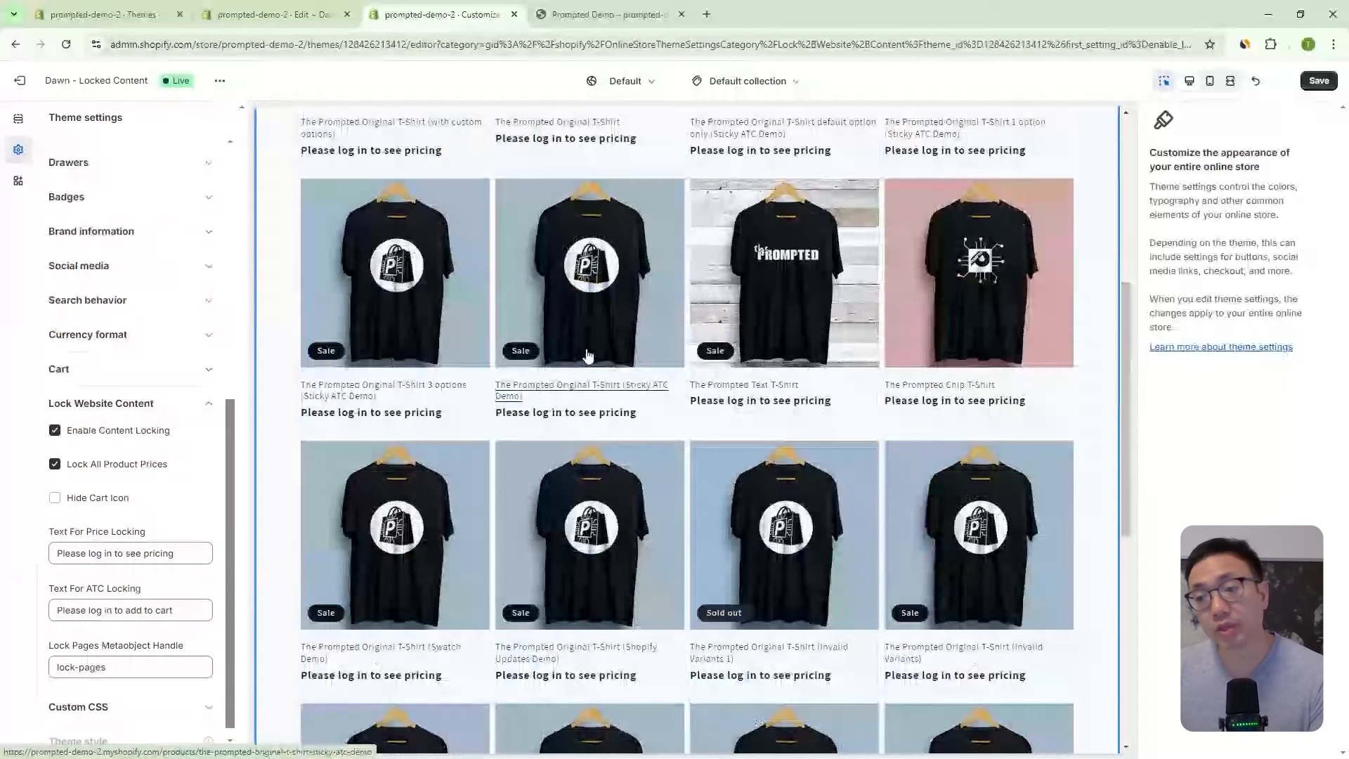
{"action": "scroll", "coordinate": [106, 387], "scroll_direction": "down", "scroll_amount": 1}
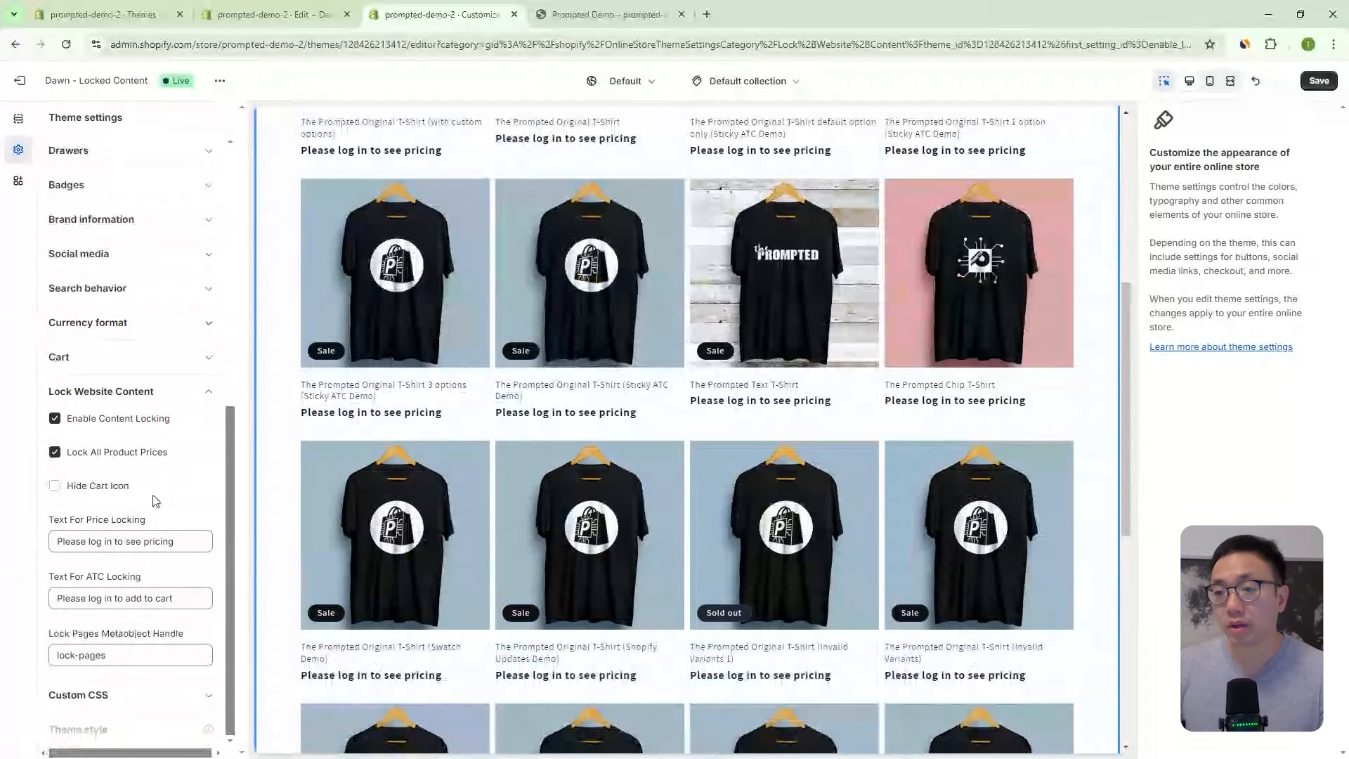
{"action": "scroll", "coordinate": [647, 360], "scroll_direction": "up", "scroll_amount": 1}
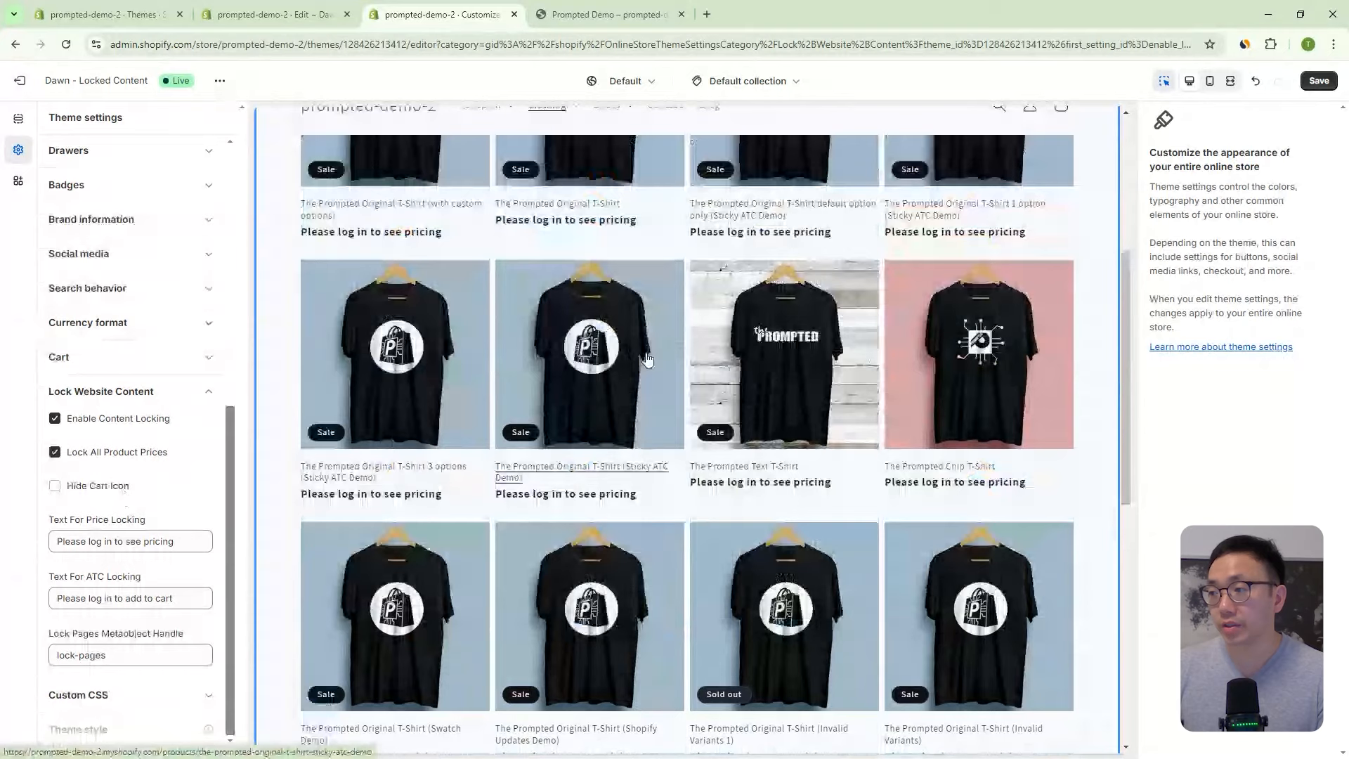
{"action": "scroll", "coordinate": [648, 359], "scroll_direction": "up", "scroll_amount": 5}
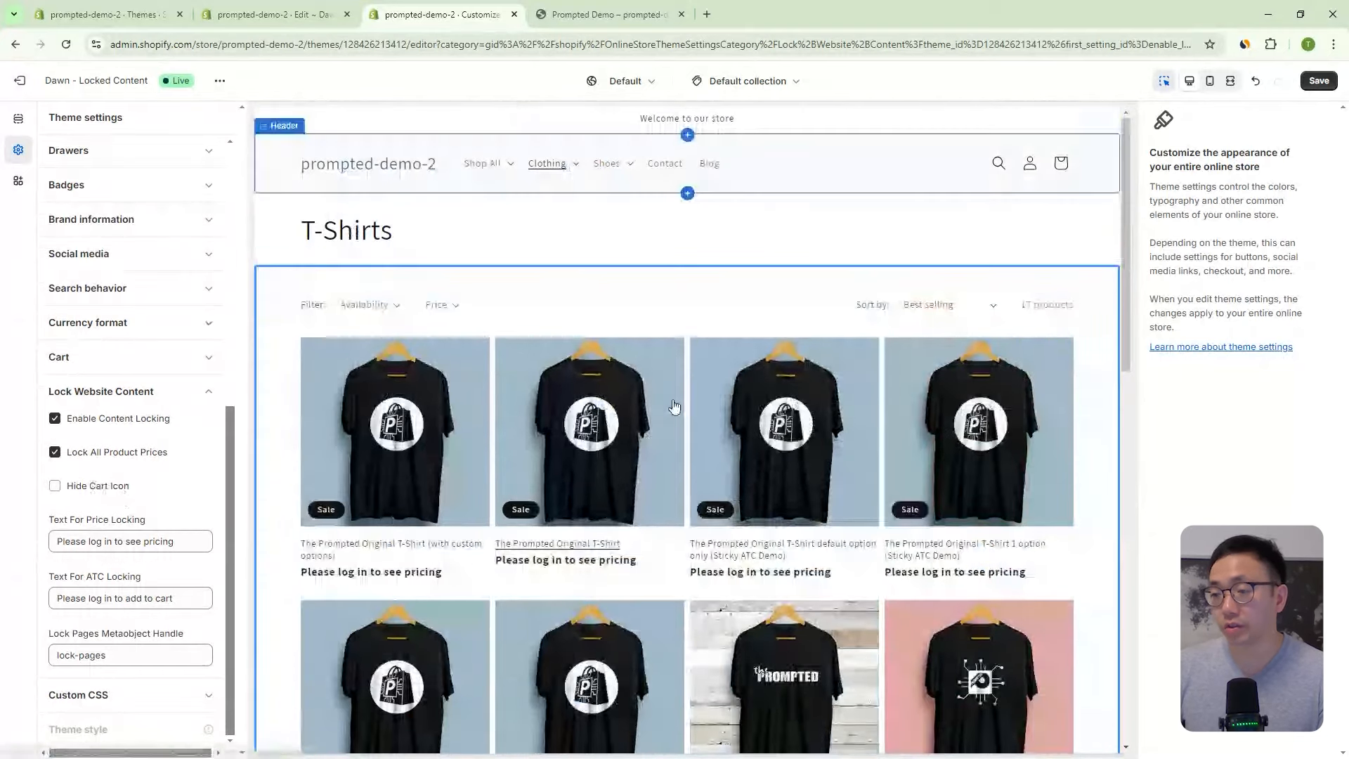
{"action": "scroll", "coordinate": [676, 402], "scroll_direction": "down", "scroll_amount": 1}
{"action": "scroll", "coordinate": [676, 402], "scroll_direction": "down", "scroll_amount": 2}
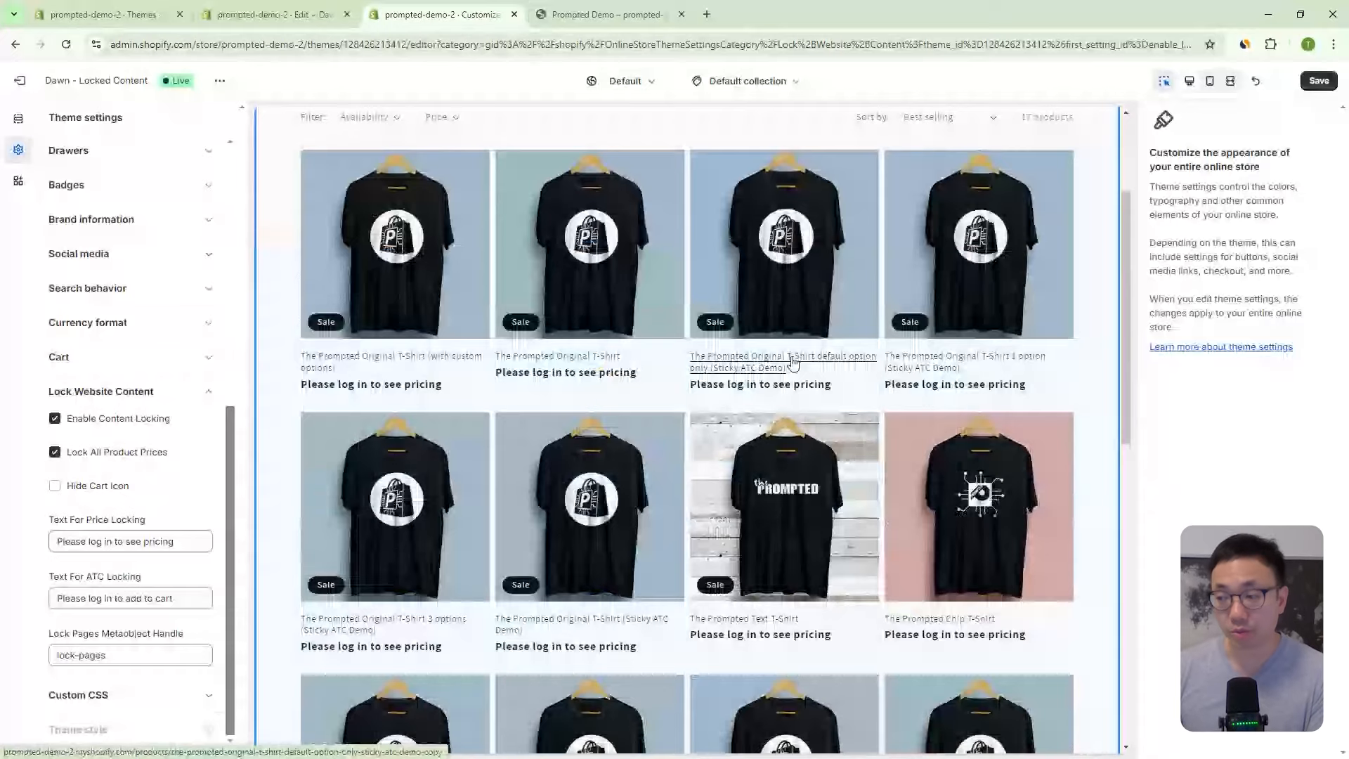
{"action": "scroll", "coordinate": [792, 361], "scroll_direction": "up", "scroll_amount": 3}
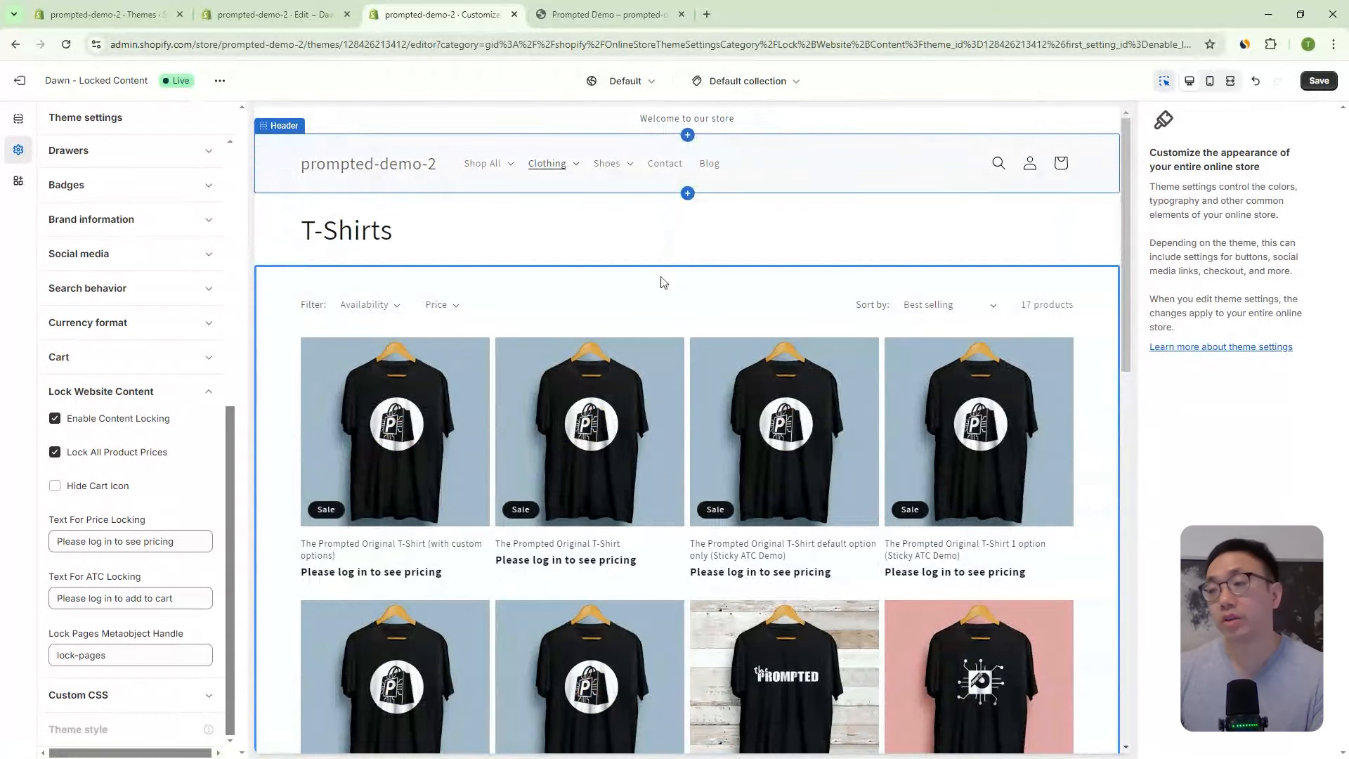
{"action": "left_click", "coordinate": [121, 487]}
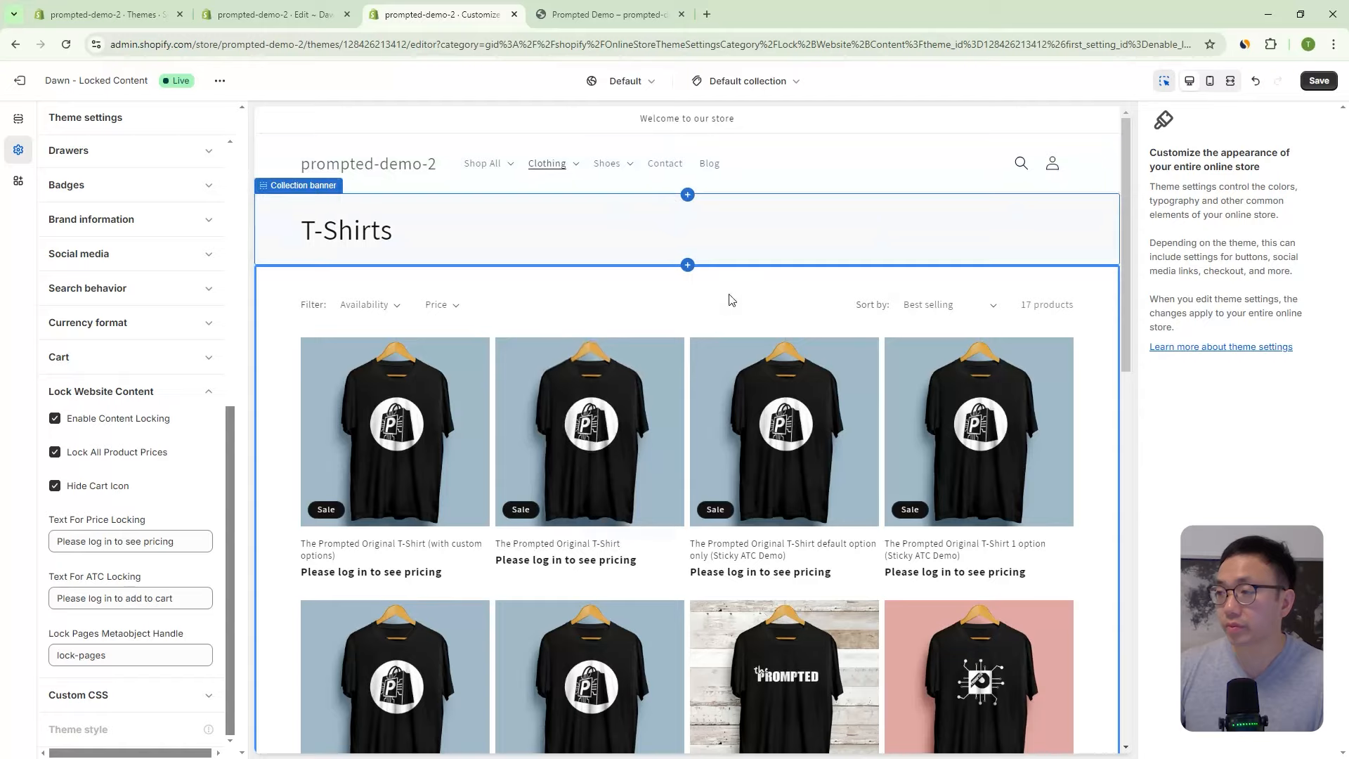
{"action": "scroll", "coordinate": [709, 301], "scroll_direction": "down", "scroll_amount": 4}
{"action": "scroll", "coordinate": [928, 288], "scroll_direction": "up", "scroll_amount": 4}
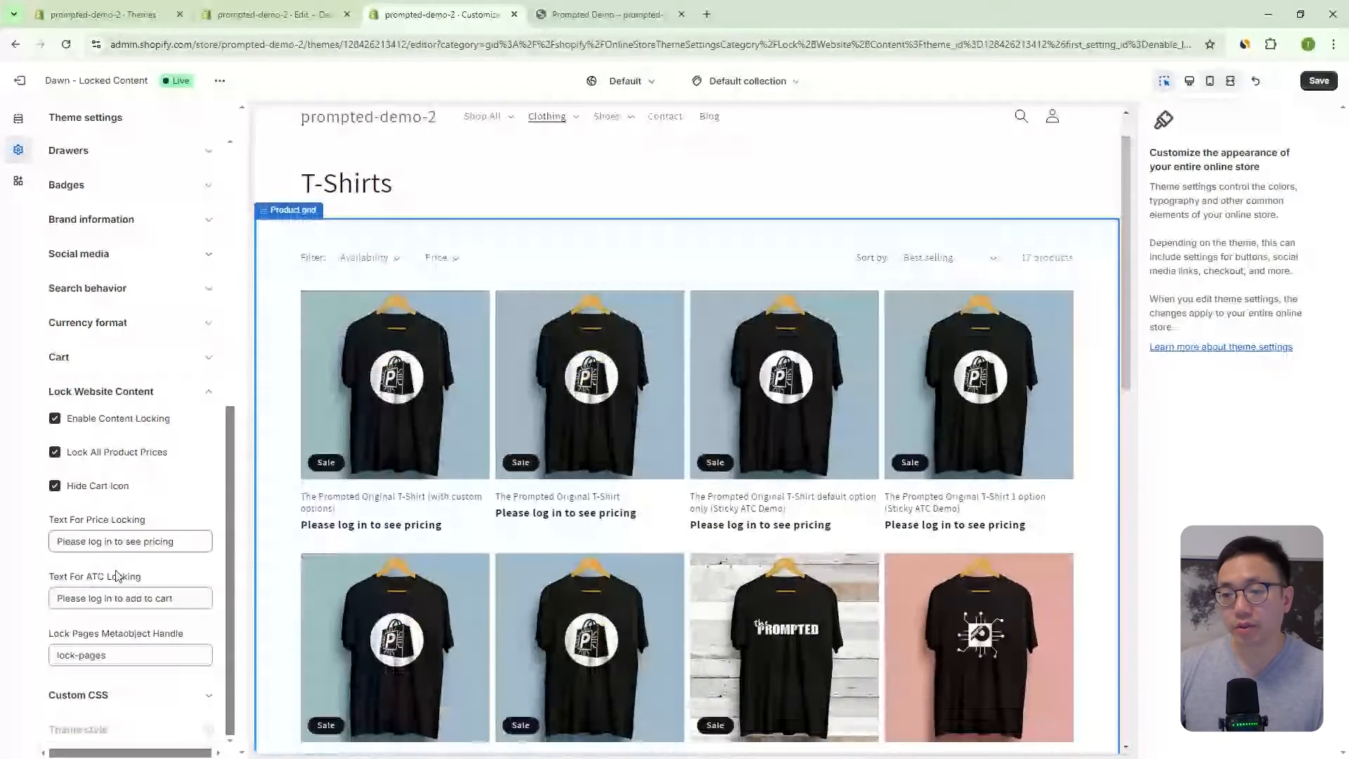
{"action": "scroll", "coordinate": [163, 626], "scroll_direction": "up", "scroll_amount": 1}
{"action": "scroll", "coordinate": [163, 634], "scroll_direction": "down", "scroll_amount": 1}
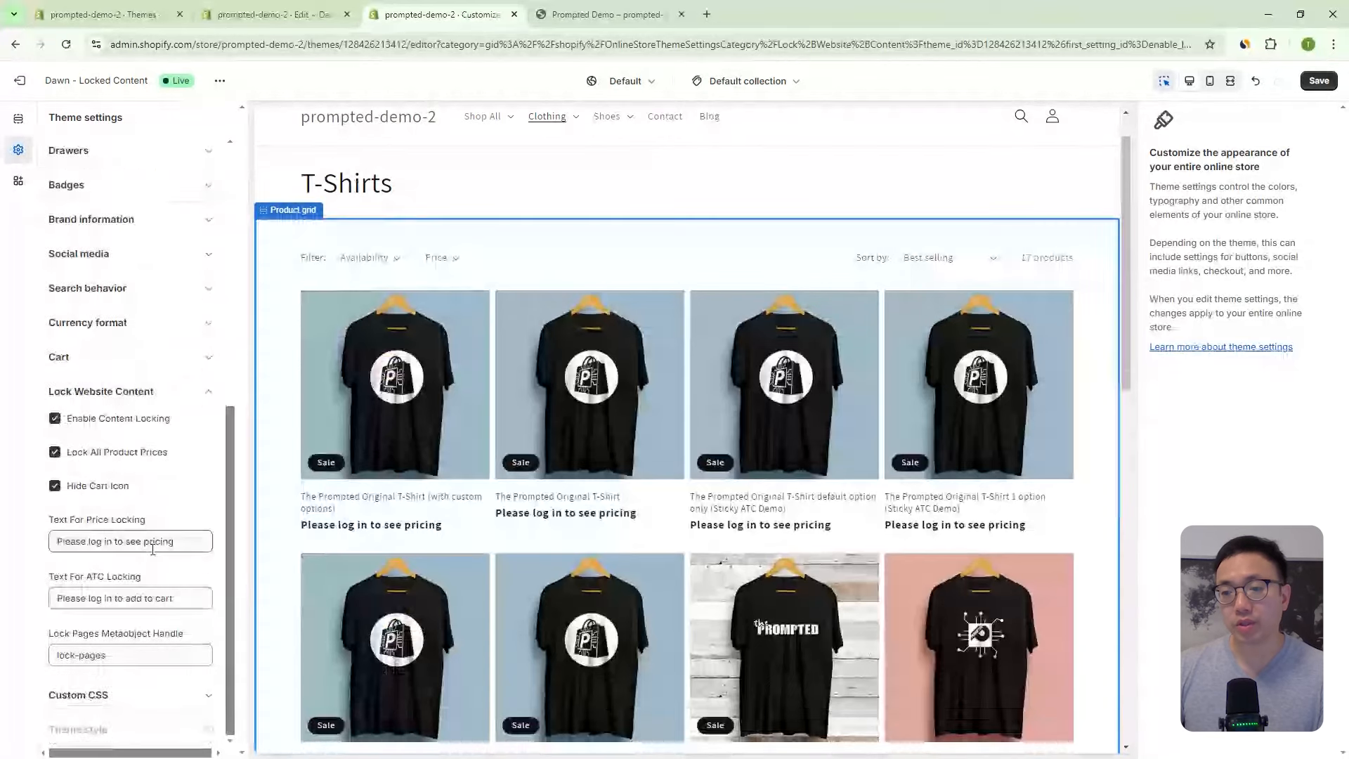
- Append '!' to the Text For Price Locking and preview The Prompted Original T-Shirt page
{"action": "left_click", "coordinate": [185, 542]}
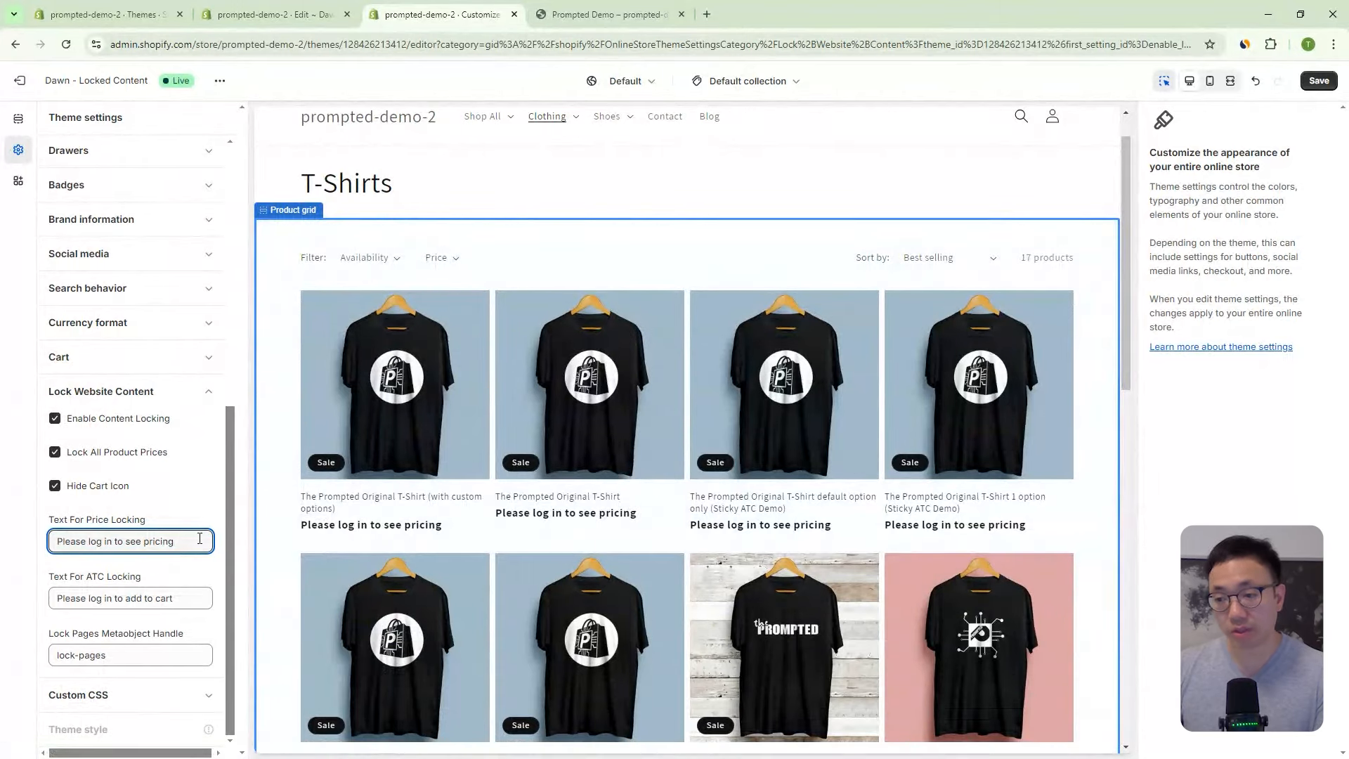
{"action": "type", "text": "!"}
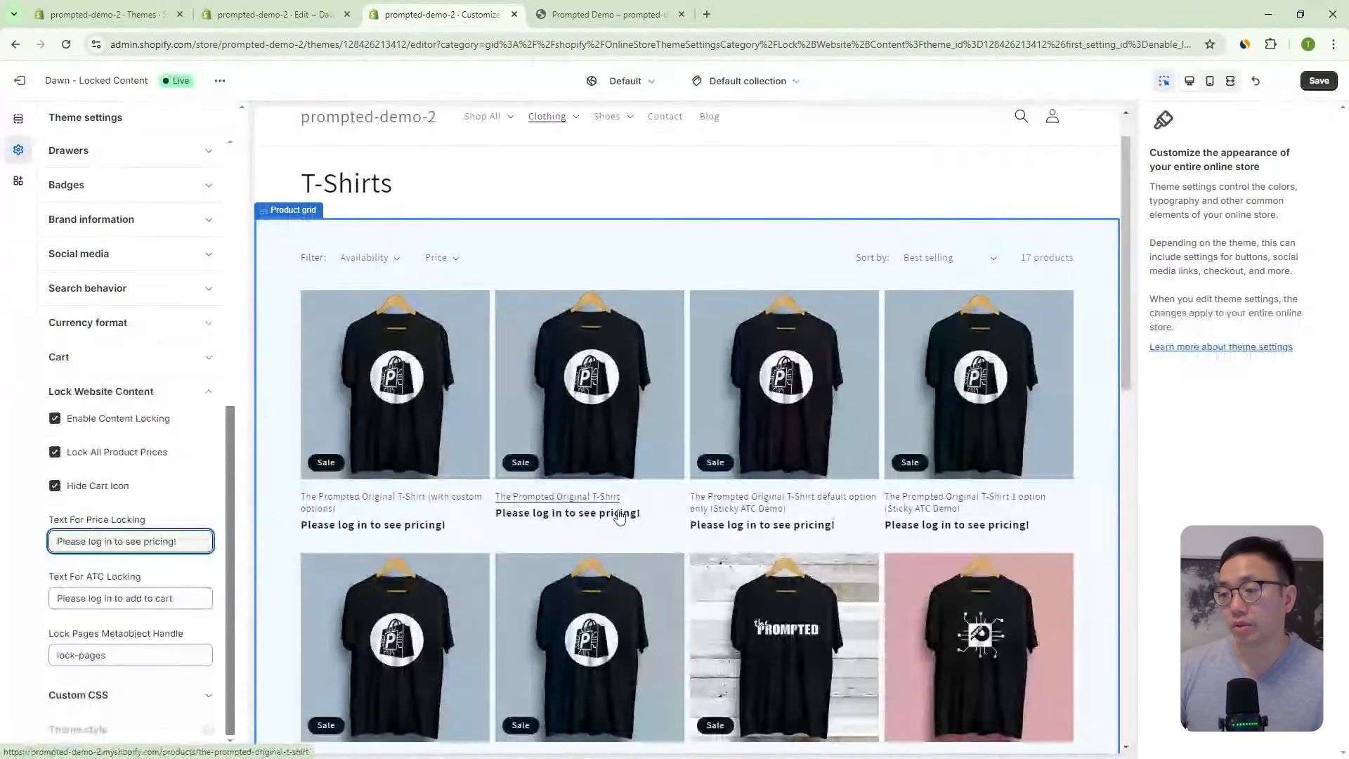
{"action": "left_click", "coordinate": [606, 497]}
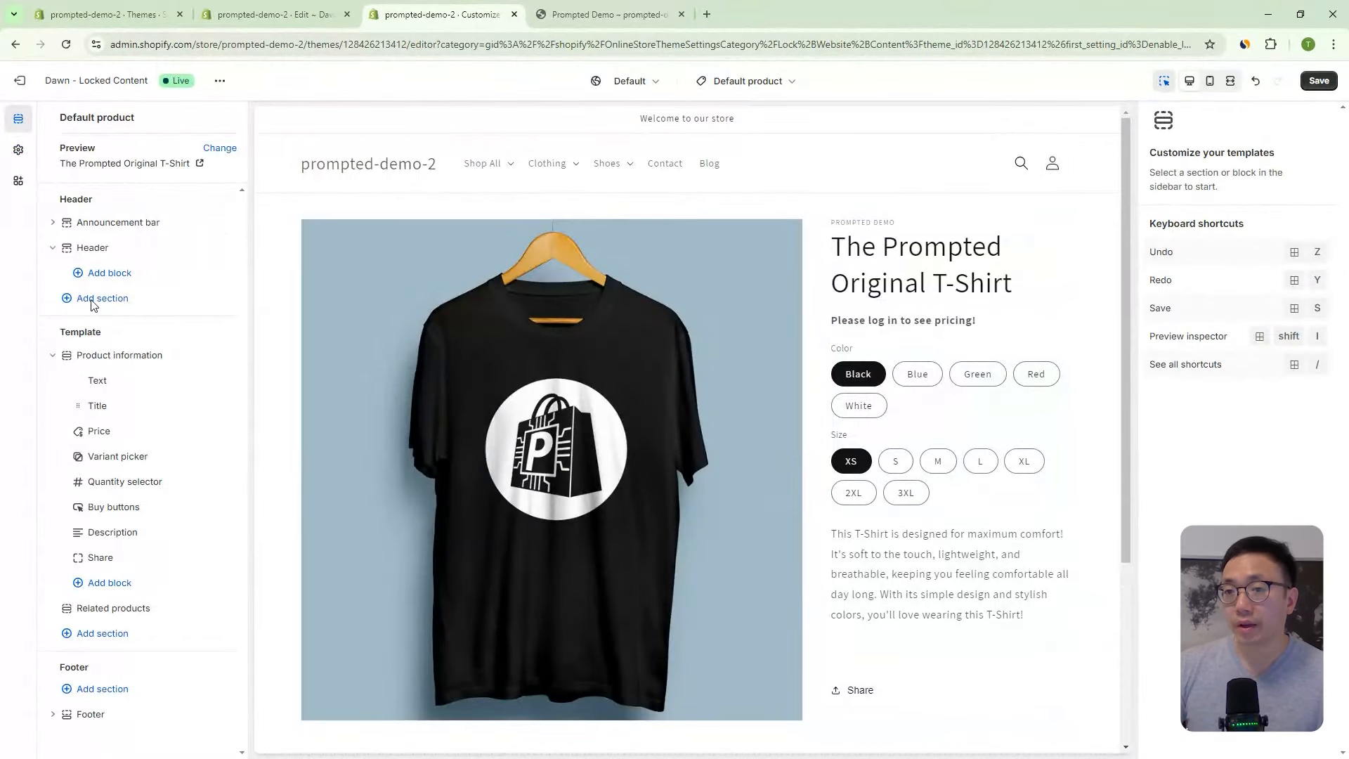
- Switch the preview template to Collections > Default collection, showing Black Shoes with login prompts
{"action": "left_click", "coordinate": [18, 149]}
{"action": "scroll", "coordinate": [125, 432], "scroll_direction": "down", "scroll_amount": 7}
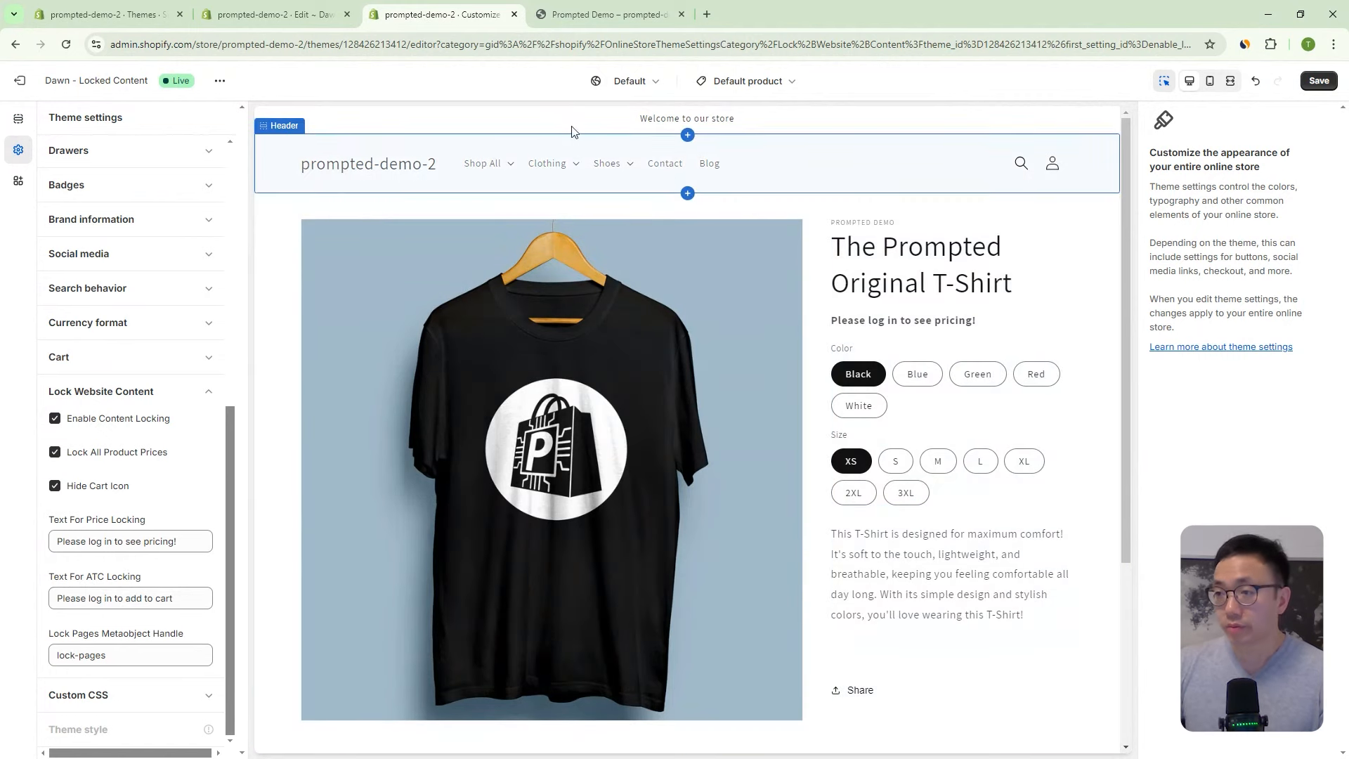
{"action": "left_click", "coordinate": [759, 83]}
{"action": "left_click", "coordinate": [707, 185]}
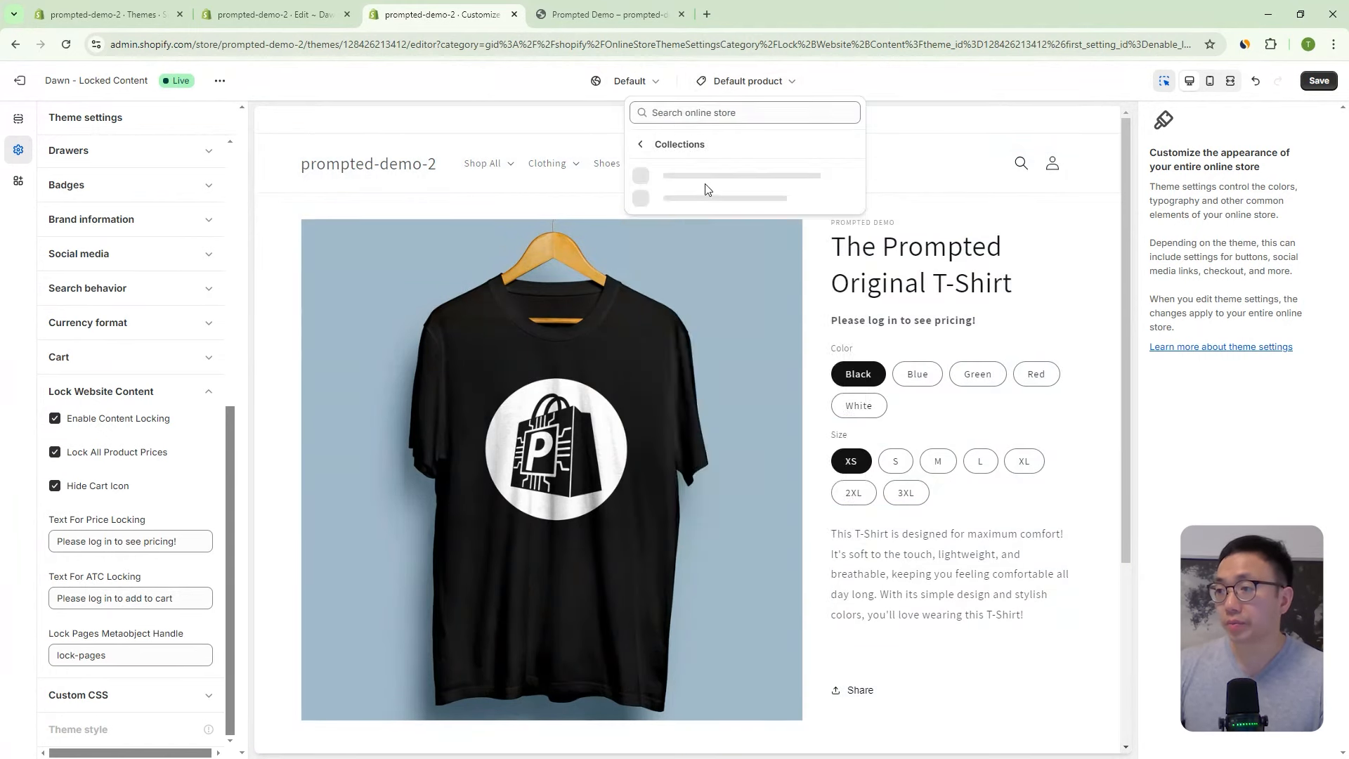
{"action": "left_click", "coordinate": [714, 186]}
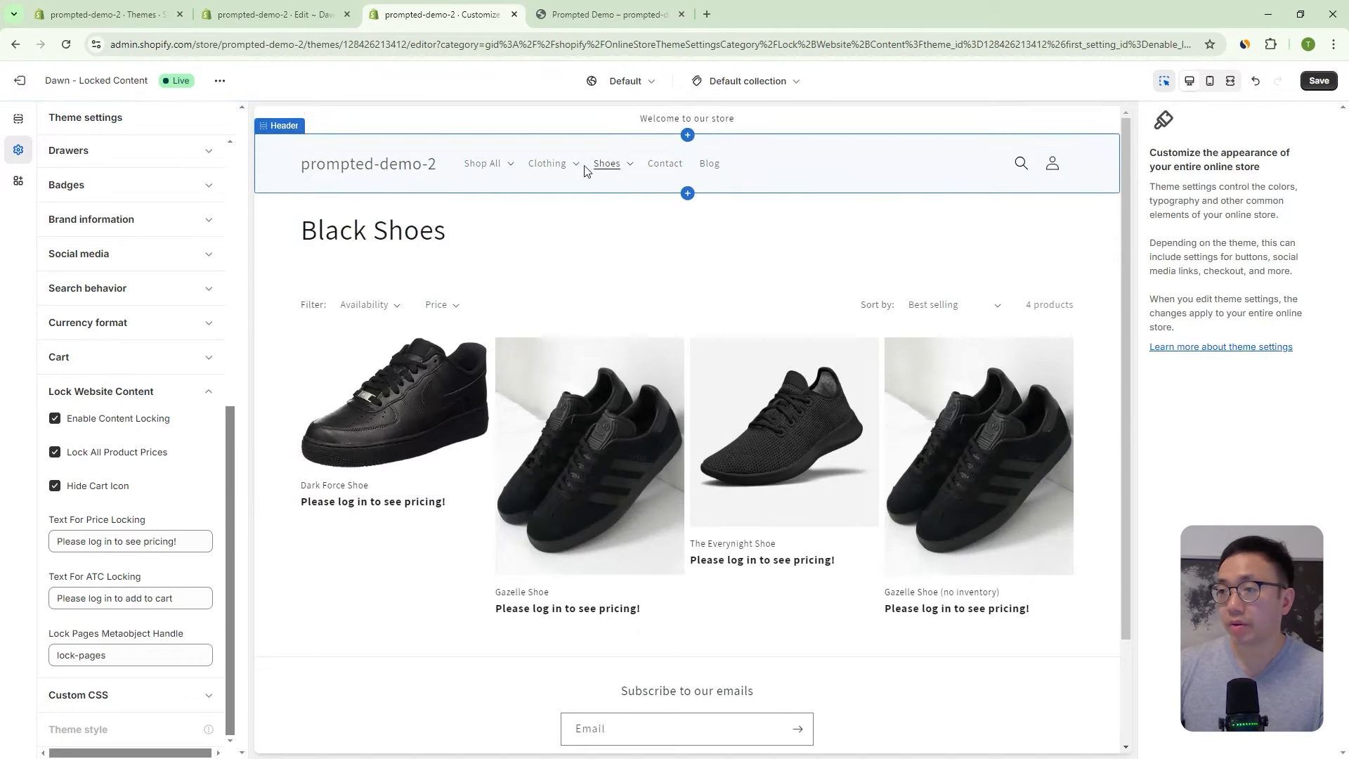
- Preview Clothing > T-Shirts in the editor and open the Product grid section's settings
{"action": "left_click", "coordinate": [555, 169]}
{"action": "left_click", "coordinate": [553, 221]}
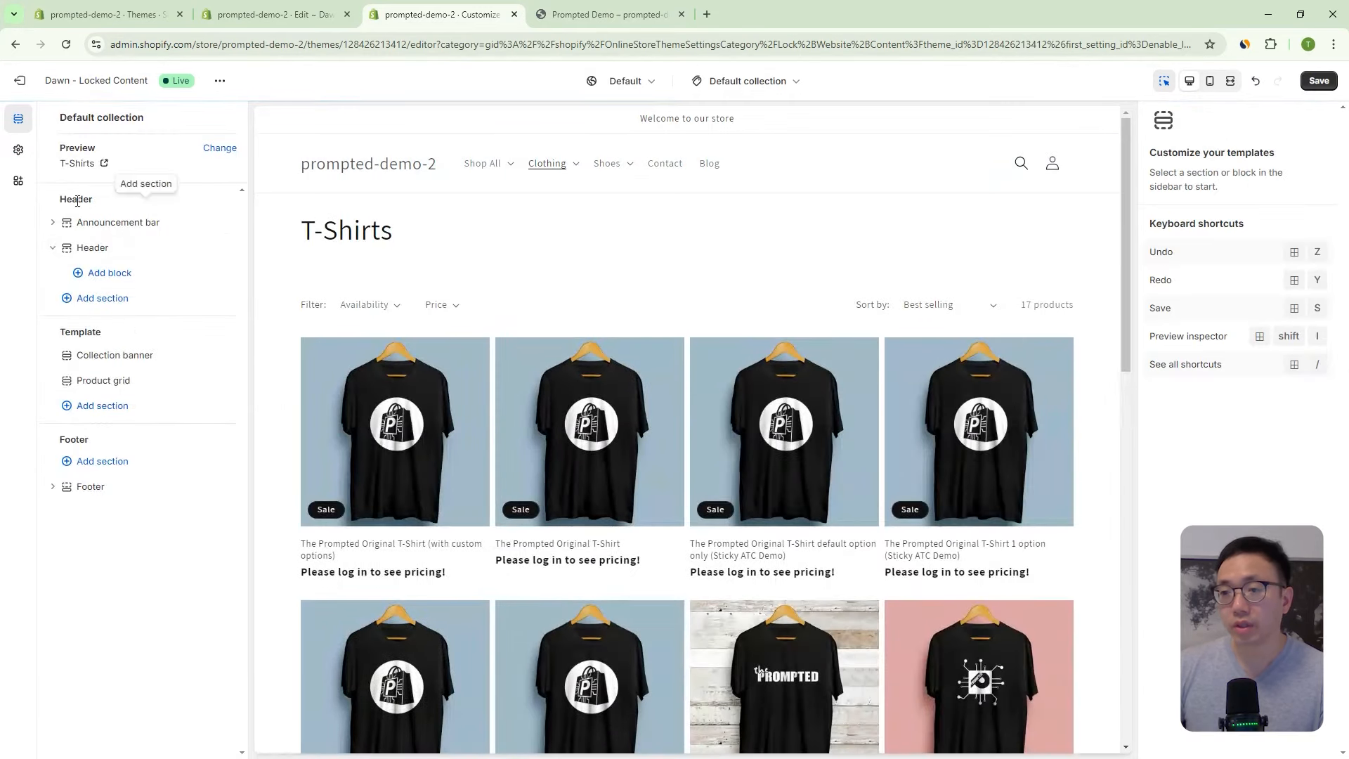
{"action": "left_click", "coordinate": [20, 151]}
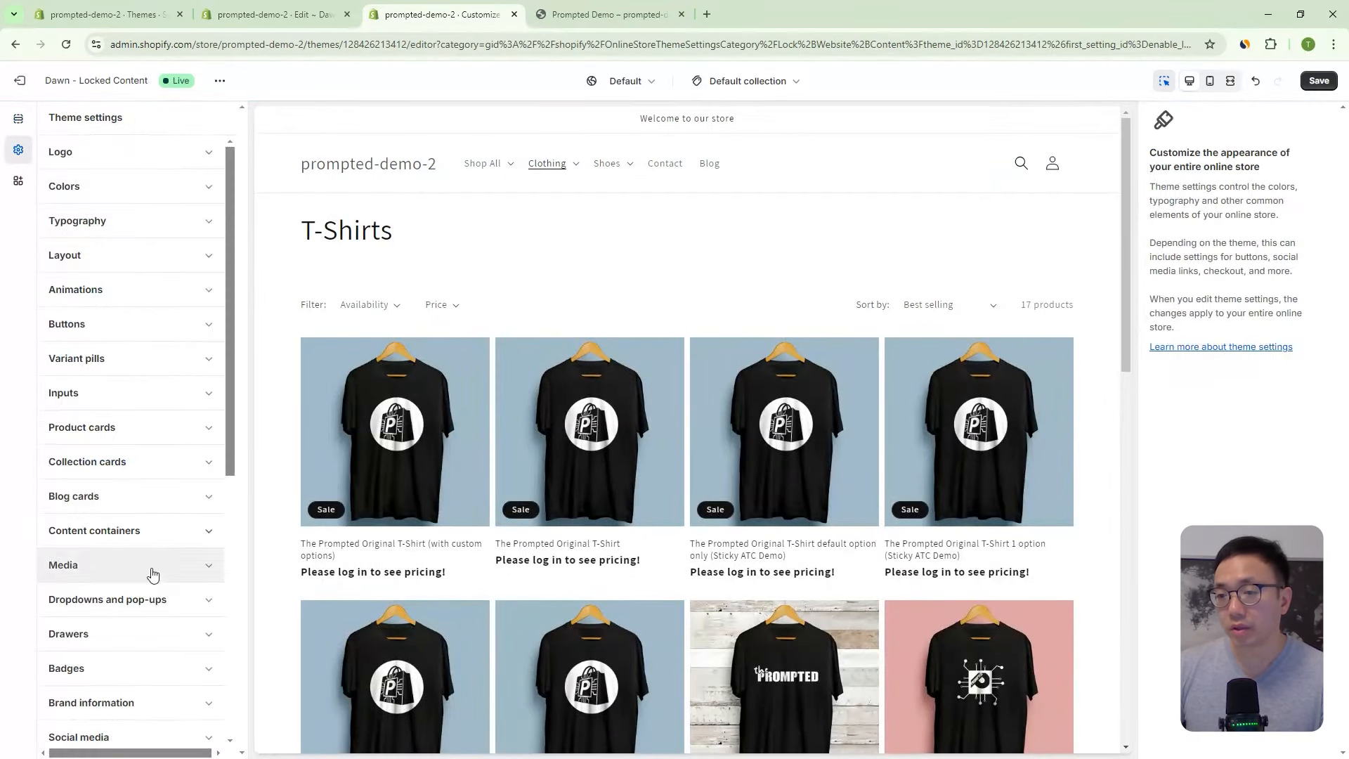
{"action": "scroll", "coordinate": [177, 450], "scroll_direction": "down", "scroll_amount": 7}
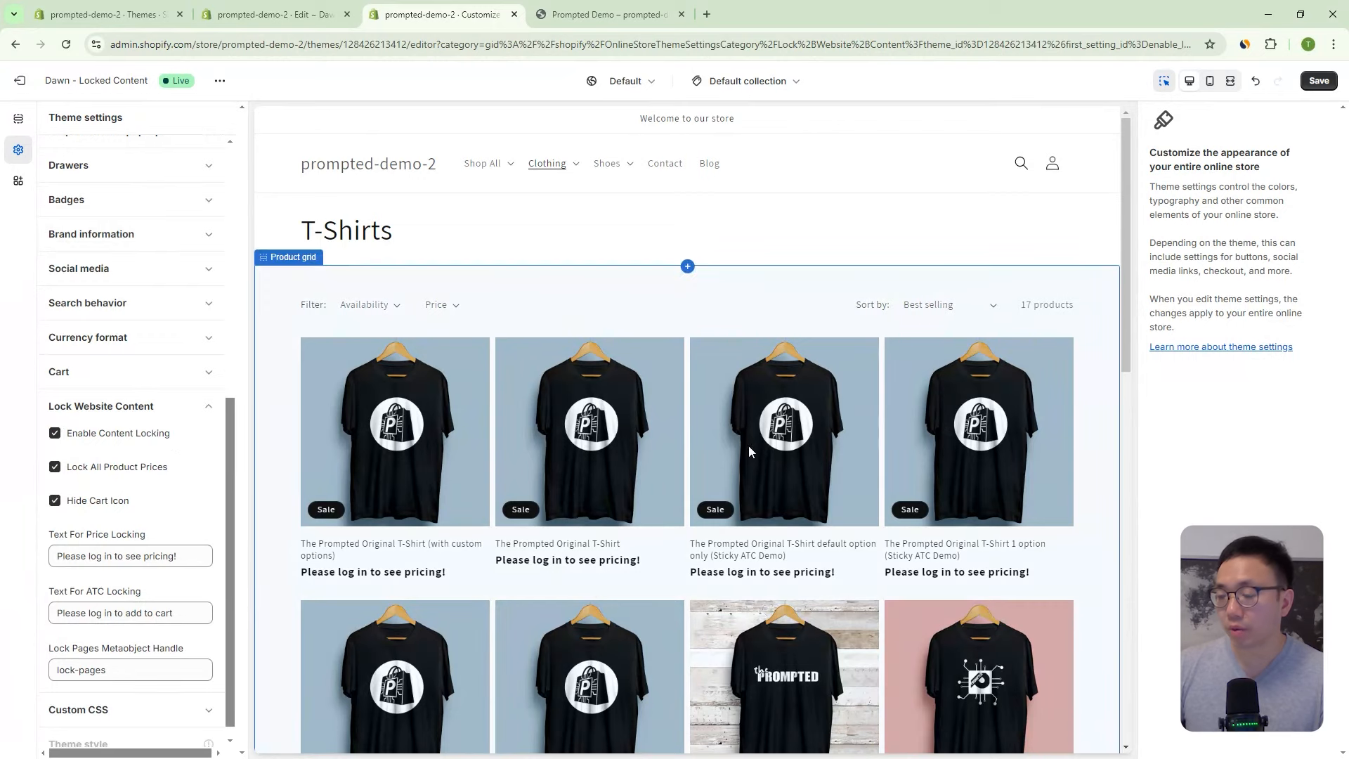
{"action": "scroll", "coordinate": [748, 444], "scroll_direction": "down", "scroll_amount": 3}
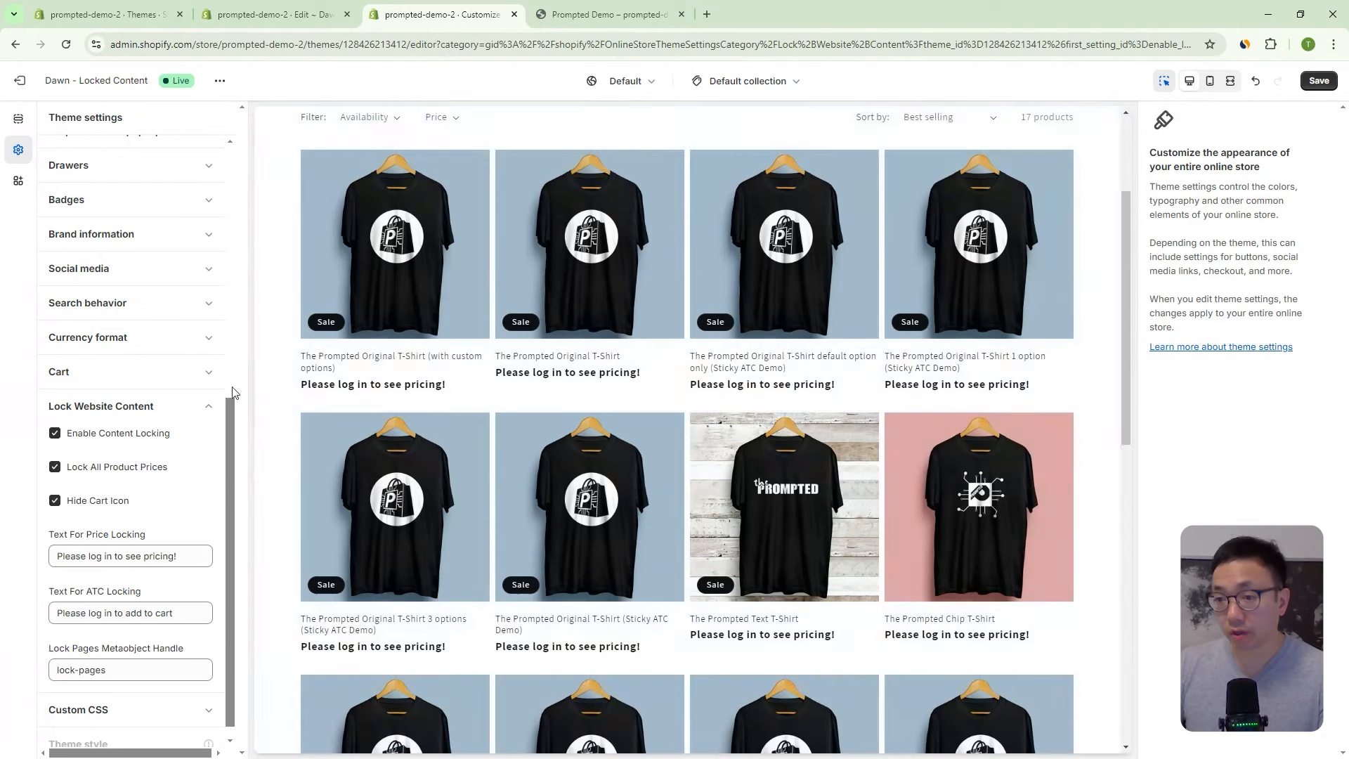
{"action": "scroll", "coordinate": [159, 393], "scroll_direction": "down", "scroll_amount": 1}
{"action": "scroll", "coordinate": [160, 331], "scroll_direction": "up", "scroll_amount": 2}
{"action": "scroll", "coordinate": [161, 315], "scroll_direction": "down", "scroll_amount": 2}
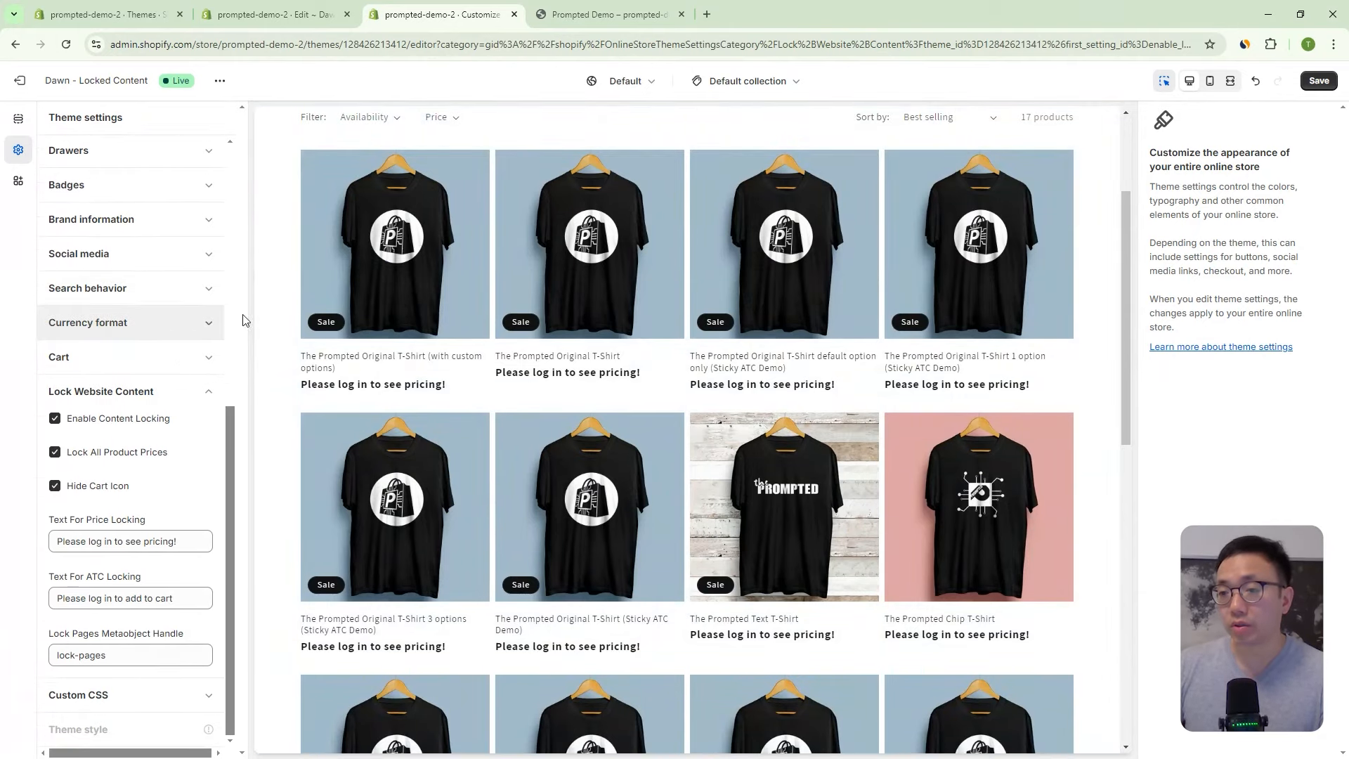
{"action": "left_click", "coordinate": [1090, 319]}
{"action": "scroll", "coordinate": [1232, 386], "scroll_direction": "down", "scroll_amount": 1}
{"action": "scroll", "coordinate": [1237, 436], "scroll_direction": "down", "scroll_amount": 2}
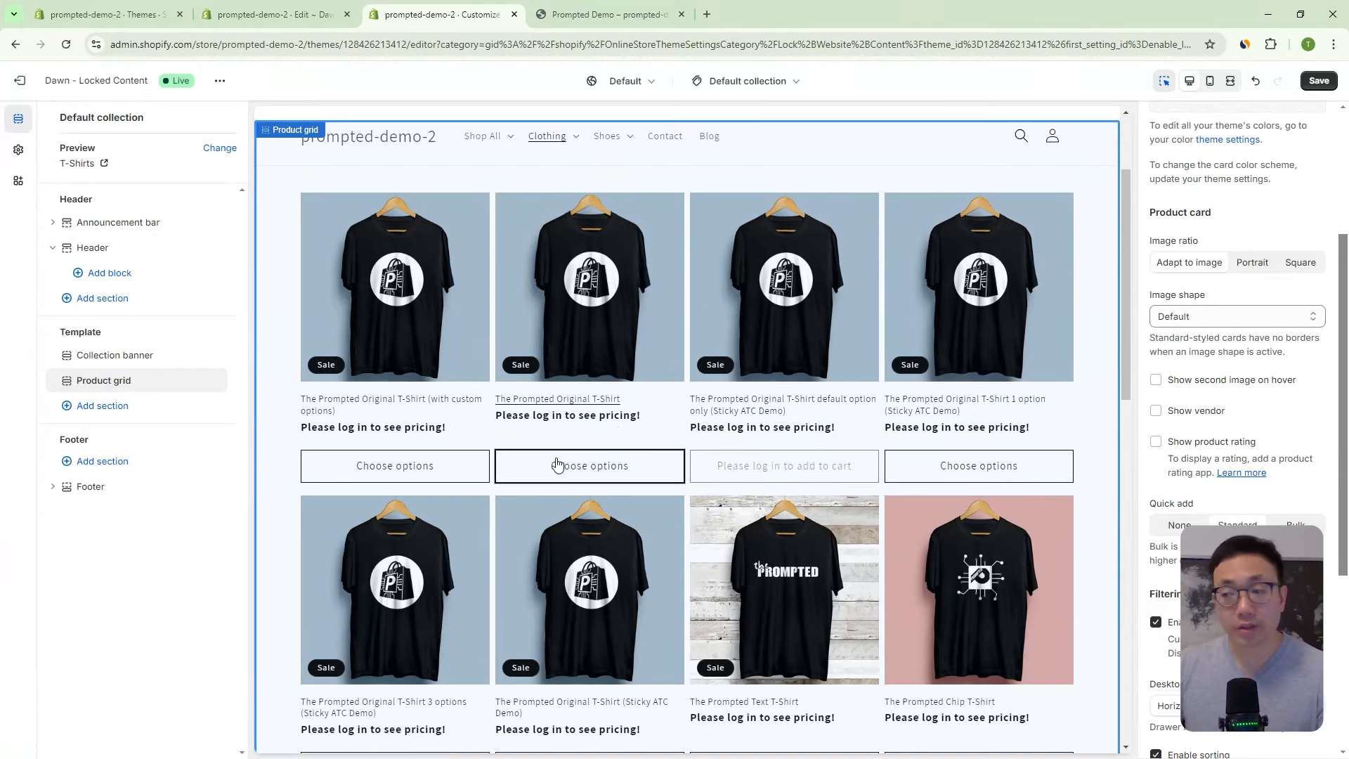
- Save the theme and view the live storefront's Clothing > T-Shirts collection
{"action": "left_click", "coordinate": [1319, 80]}
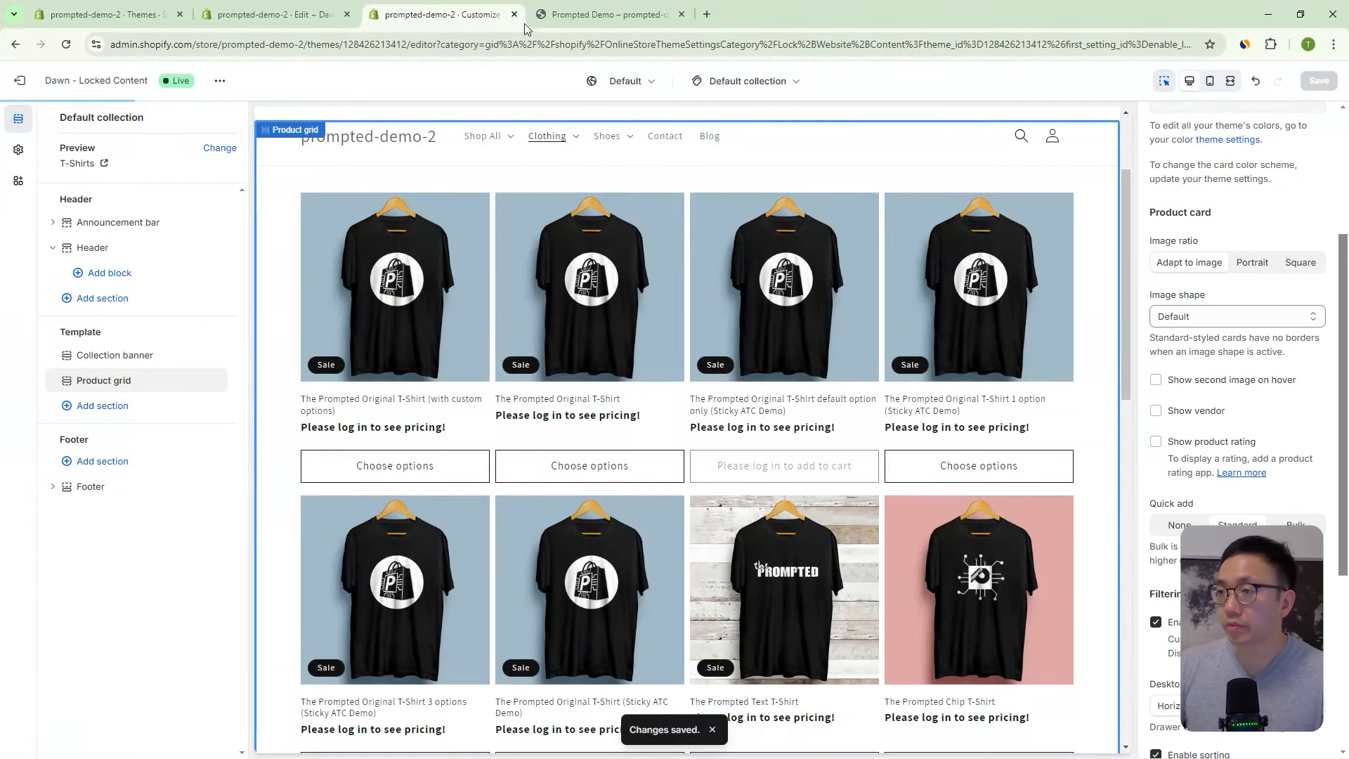
{"action": "left_click", "coordinate": [589, 23]}
{"action": "left_click", "coordinate": [539, 123]}
{"action": "left_click", "coordinate": [536, 175]}
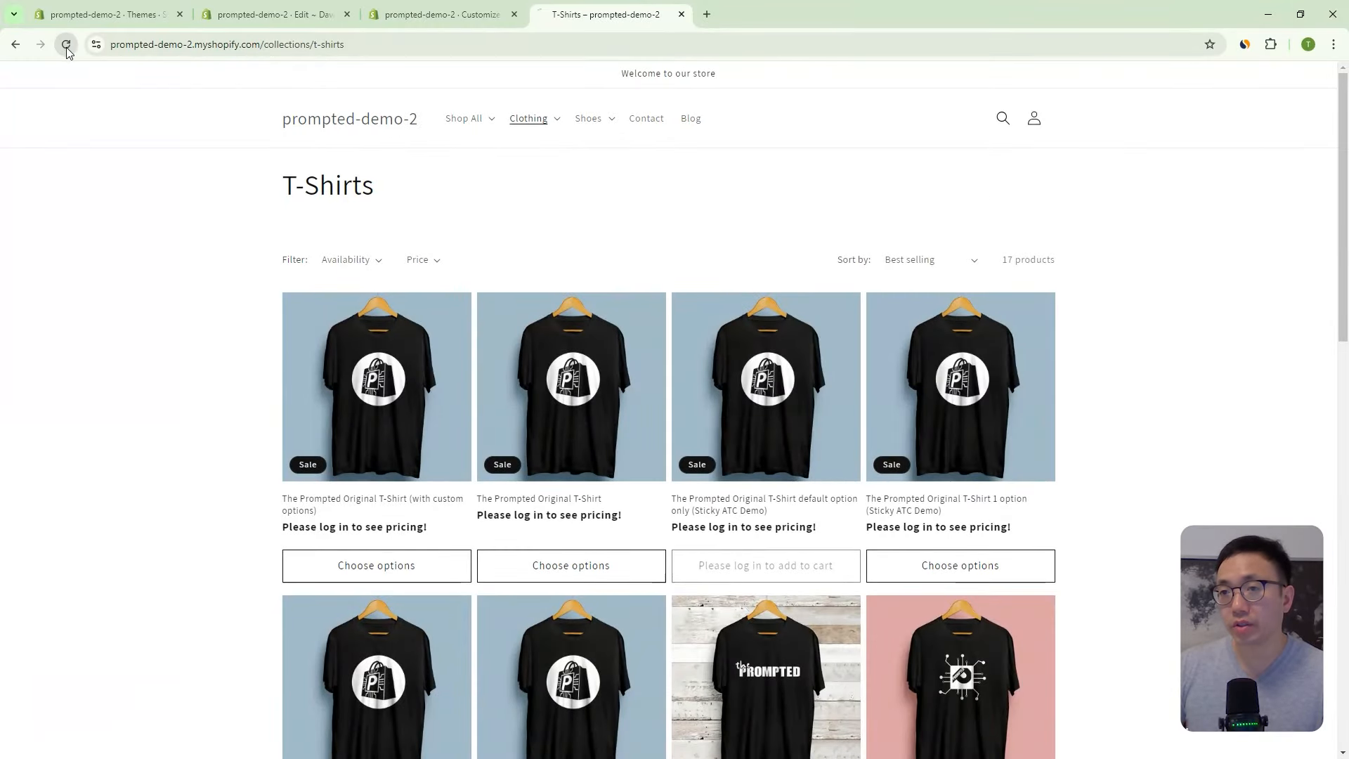
{"action": "left_click", "coordinate": [66, 45]}
{"action": "left_click", "coordinate": [557, 575]}
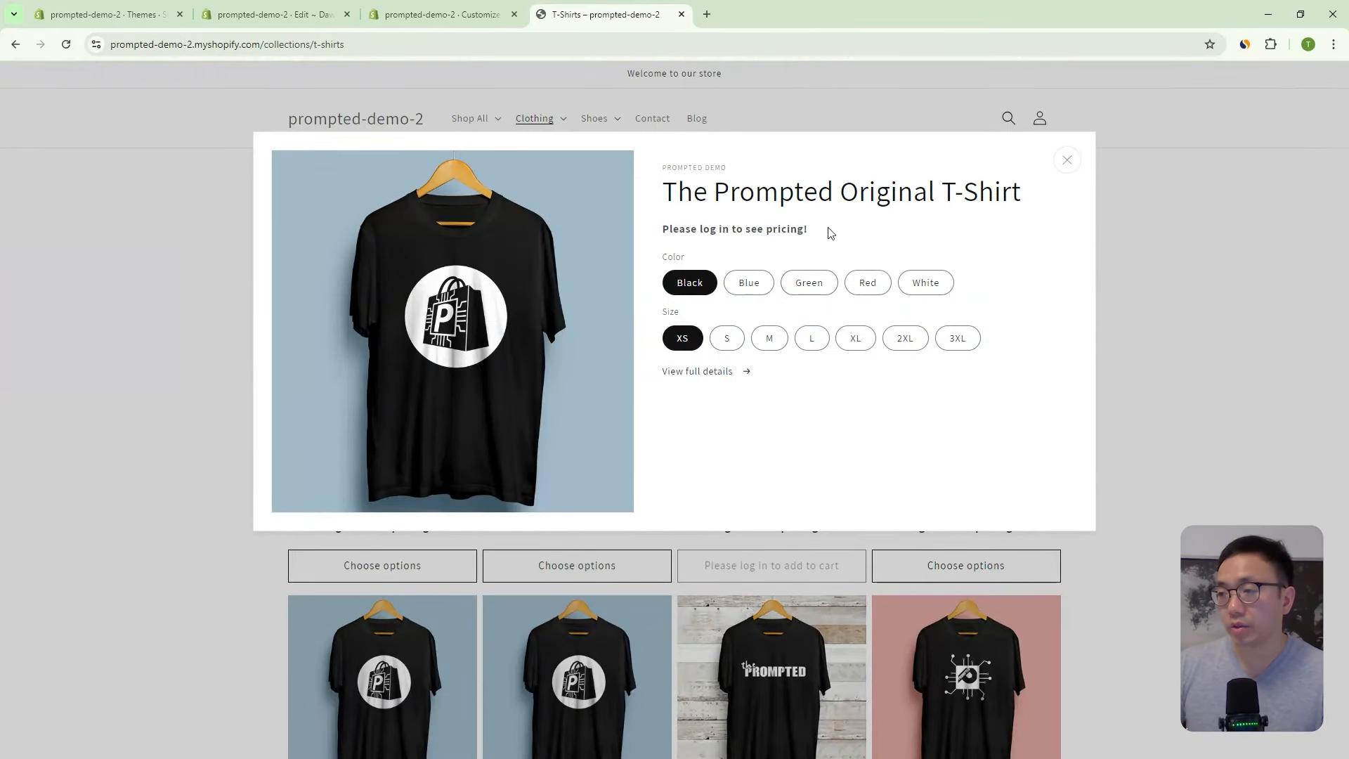
{"action": "left_click_drag", "start_coordinate": [665, 235], "coordinate": [813, 237]}
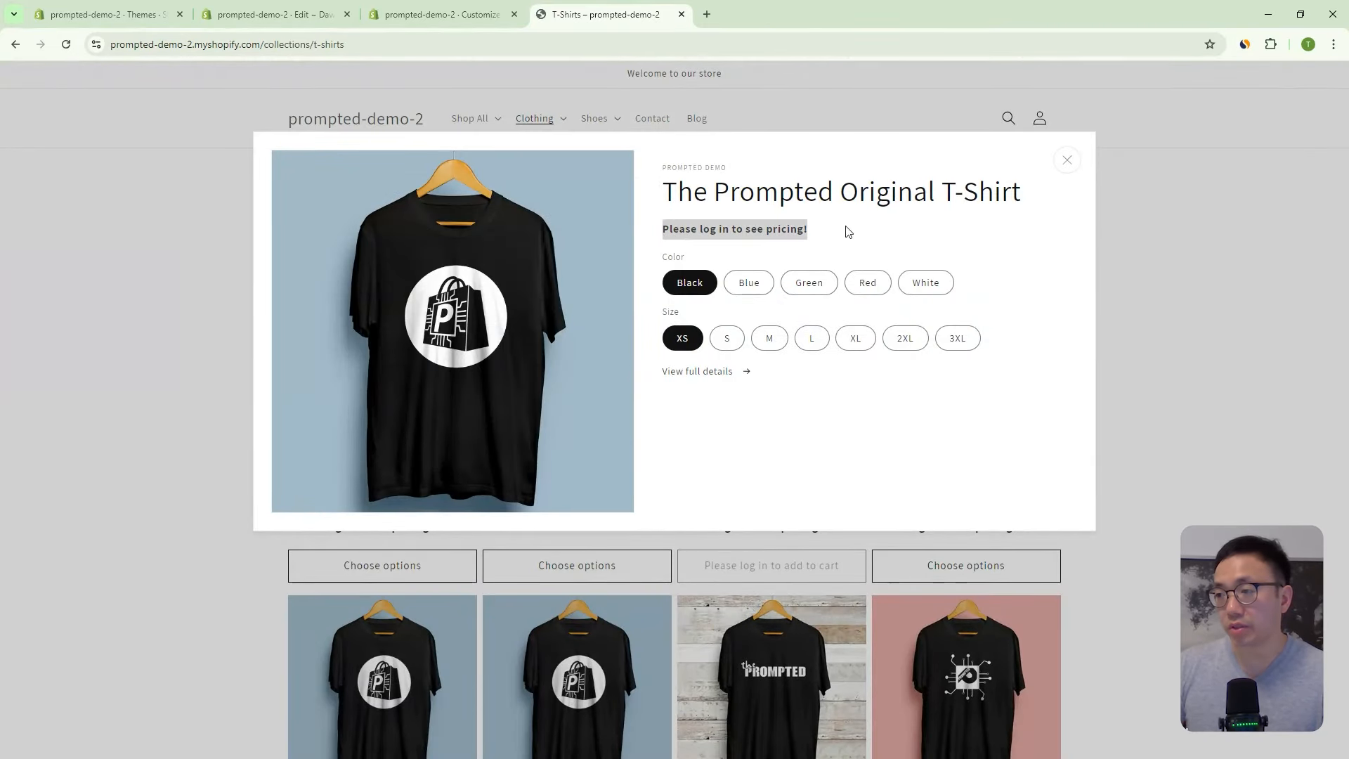
{"action": "left_click", "coordinate": [766, 407]}
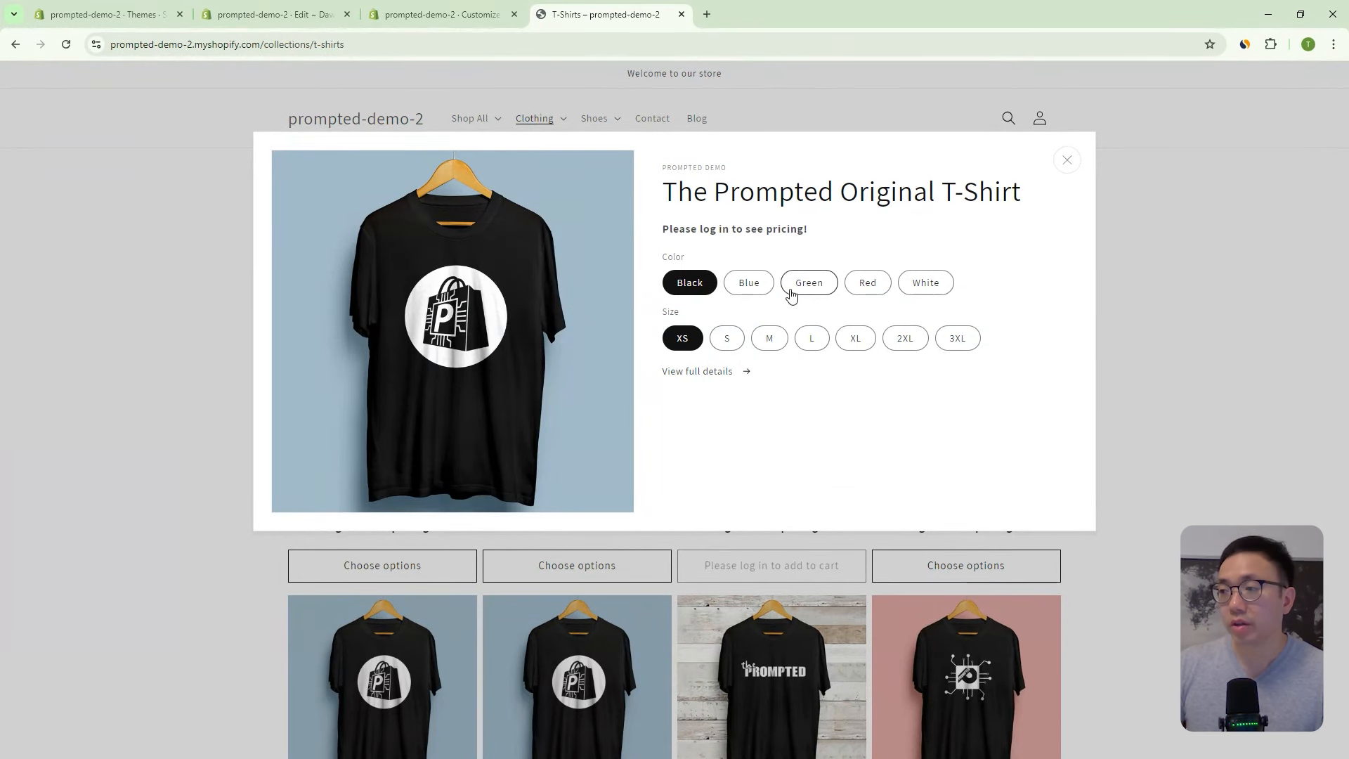
{"action": "left_click", "coordinate": [801, 285]}
{"action": "left_click", "coordinate": [751, 285]}
{"action": "left_click", "coordinate": [870, 285]}
{"action": "left_click", "coordinate": [929, 284]}
{"action": "left_click", "coordinate": [905, 338]}
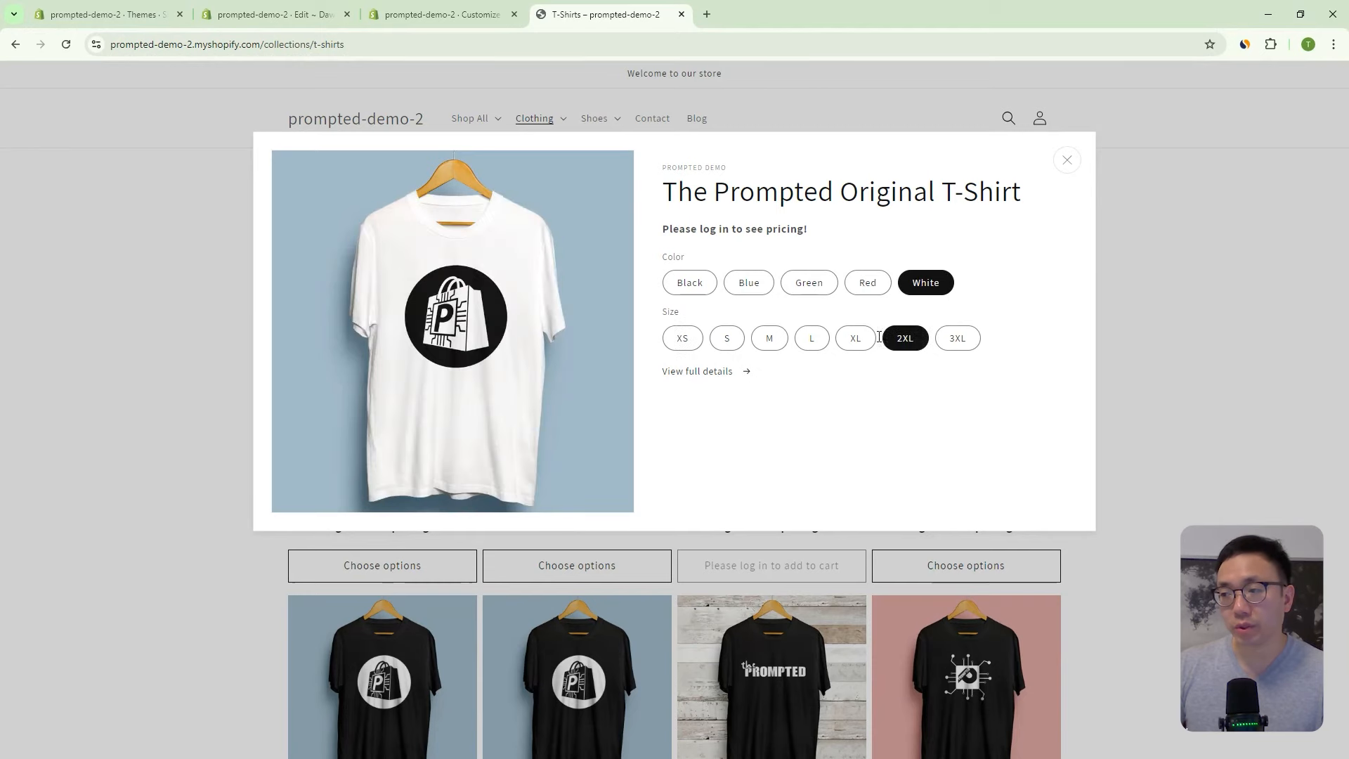
{"action": "left_click", "coordinate": [1068, 160]}
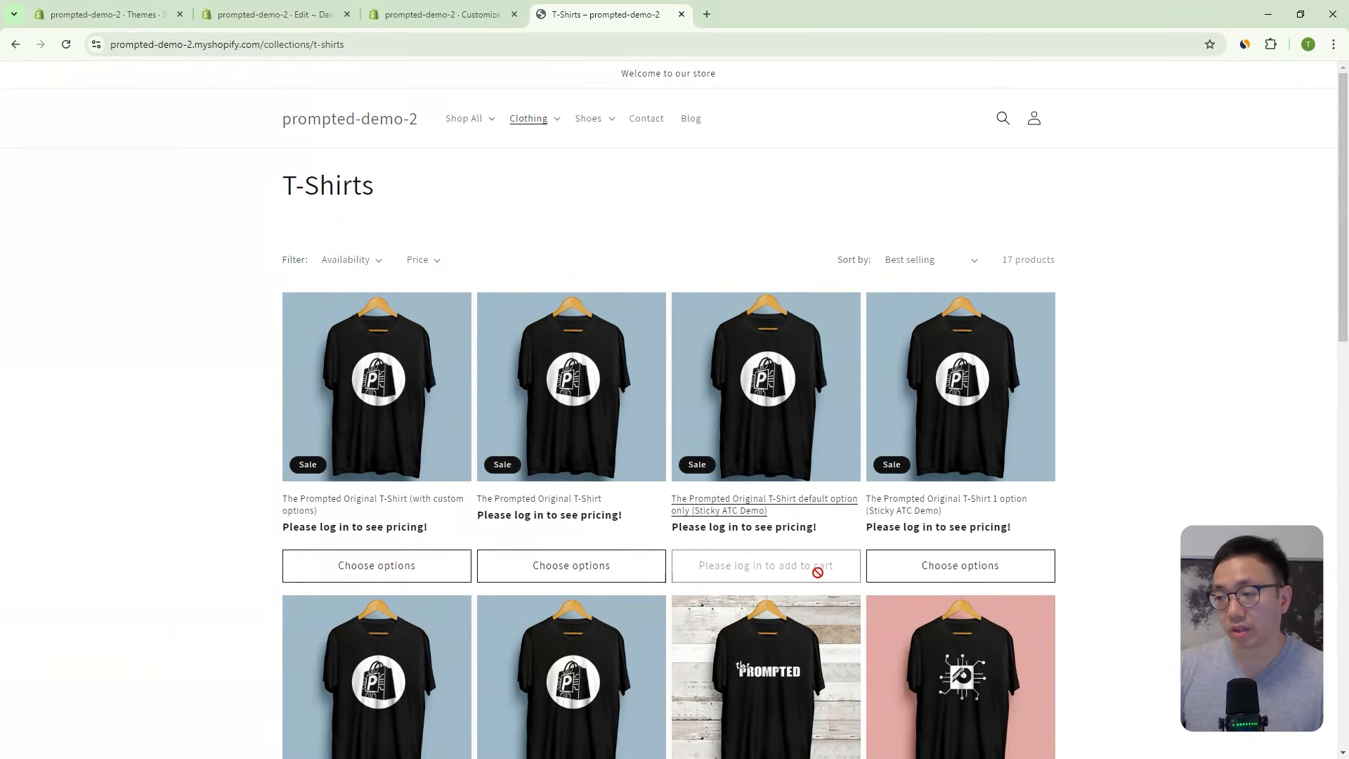
- Append '!' to the add-to-cart locking message in Theme settings and save
{"action": "left_click", "coordinate": [241, 10]}
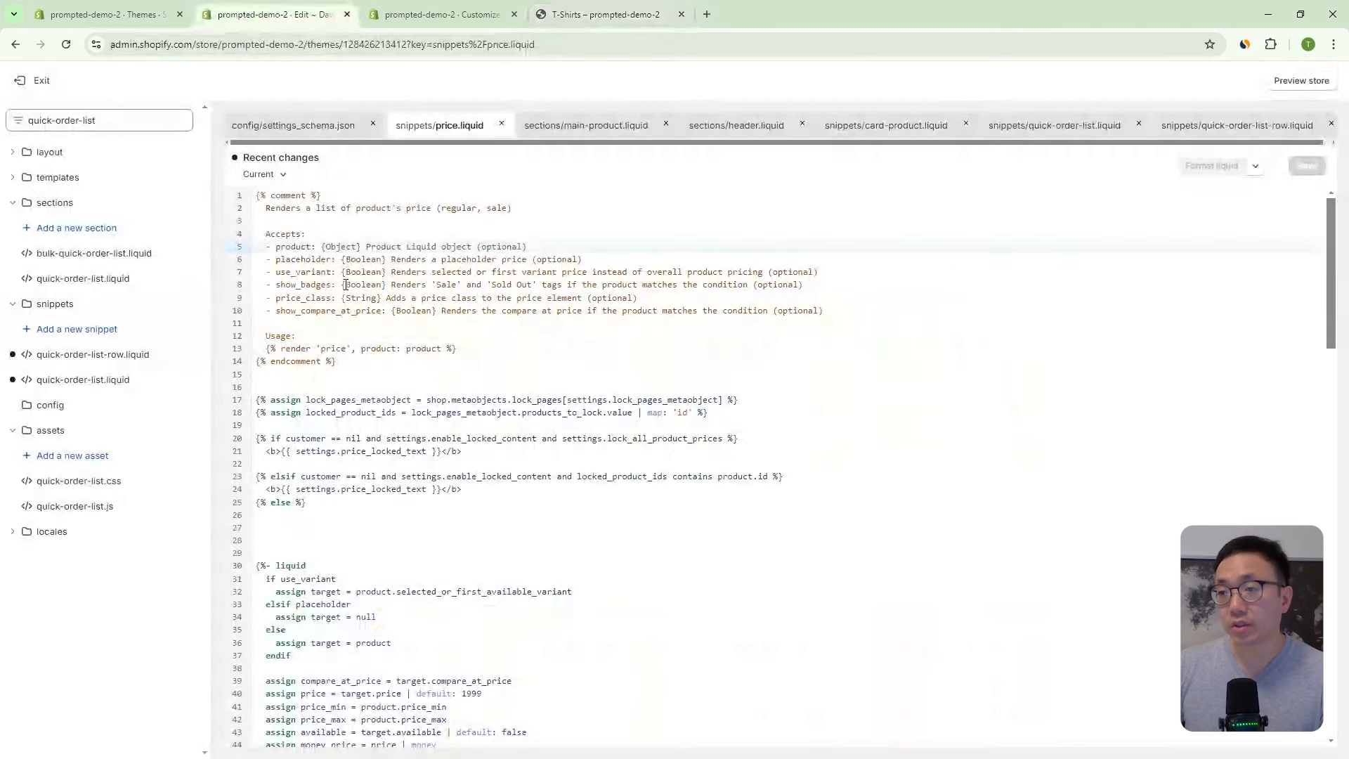
{"action": "left_click", "coordinate": [443, 15]}
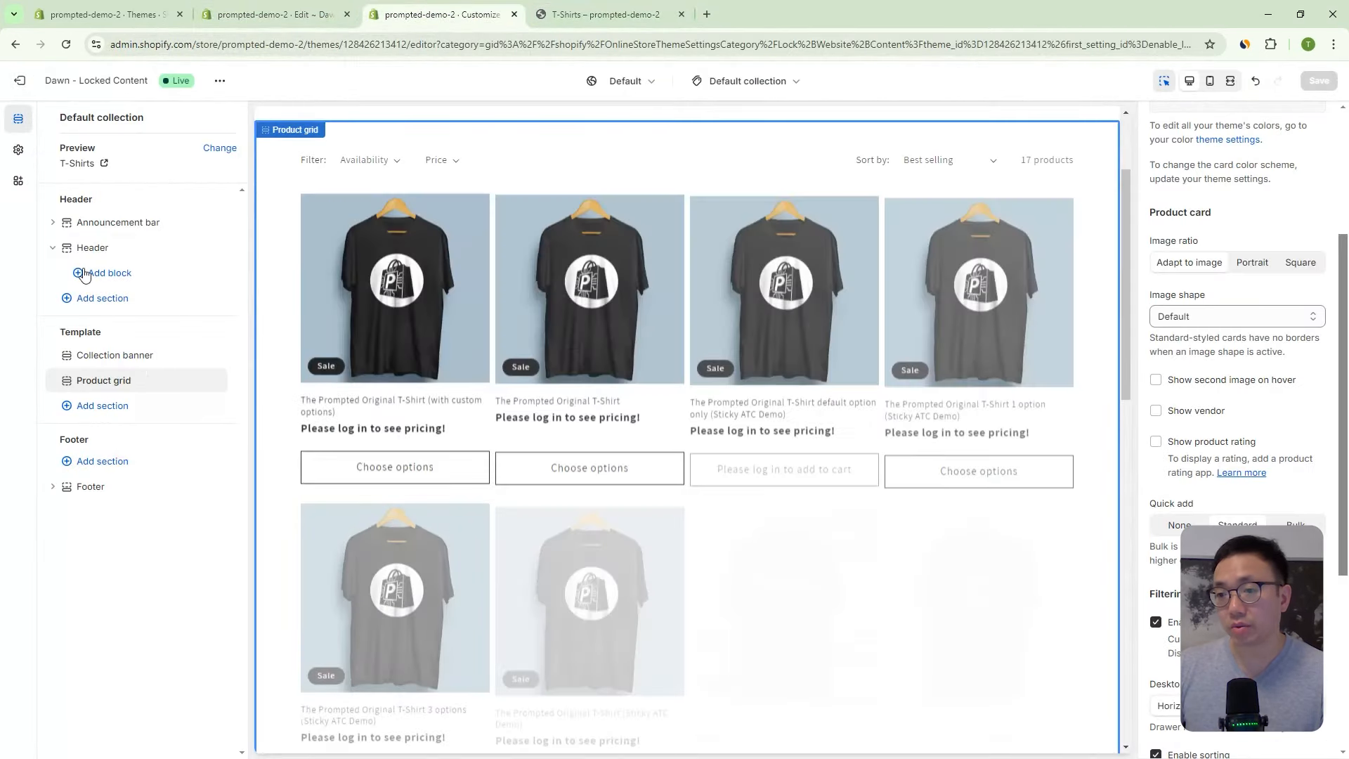
{"action": "left_click", "coordinate": [18, 149]}
{"action": "scroll", "coordinate": [146, 402], "scroll_direction": "down", "scroll_amount": 3}
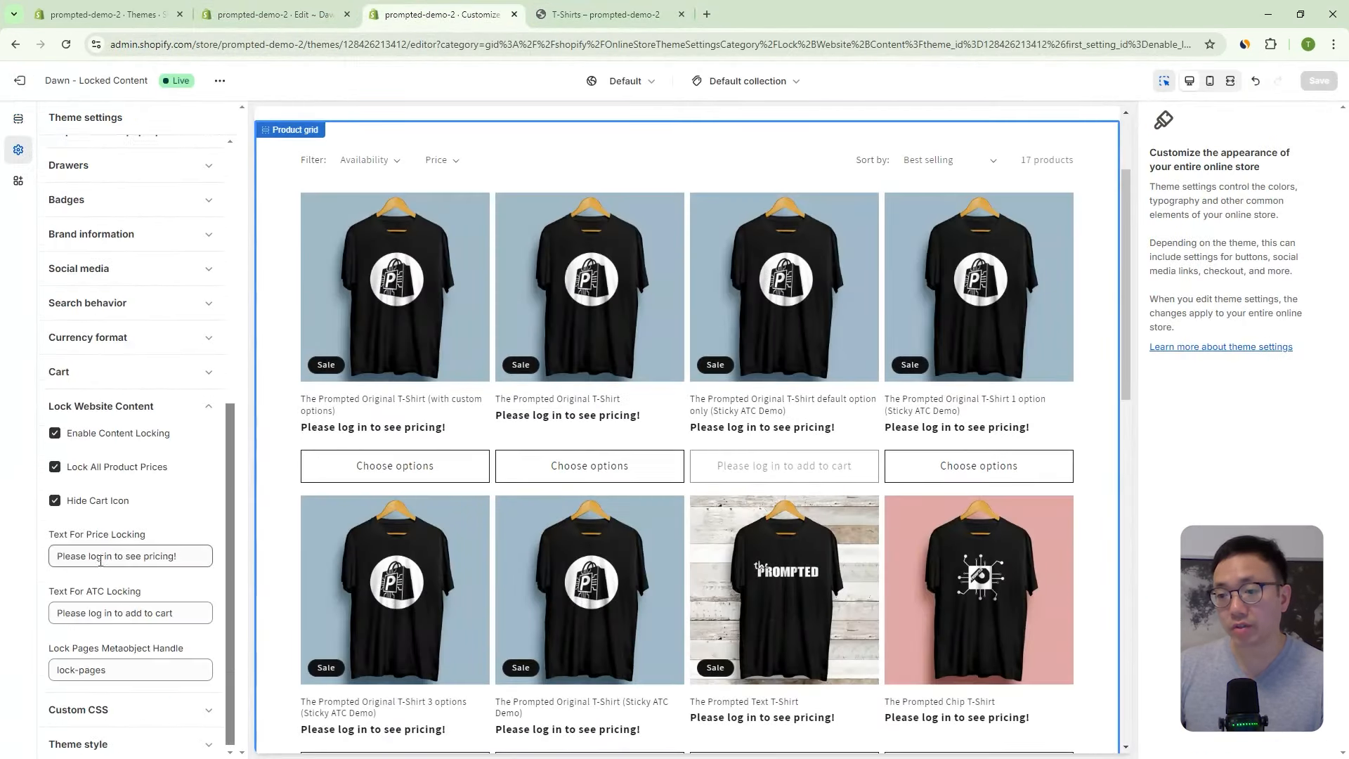
{"action": "left_click_drag", "start_coordinate": [76, 610], "coordinate": [207, 608]}
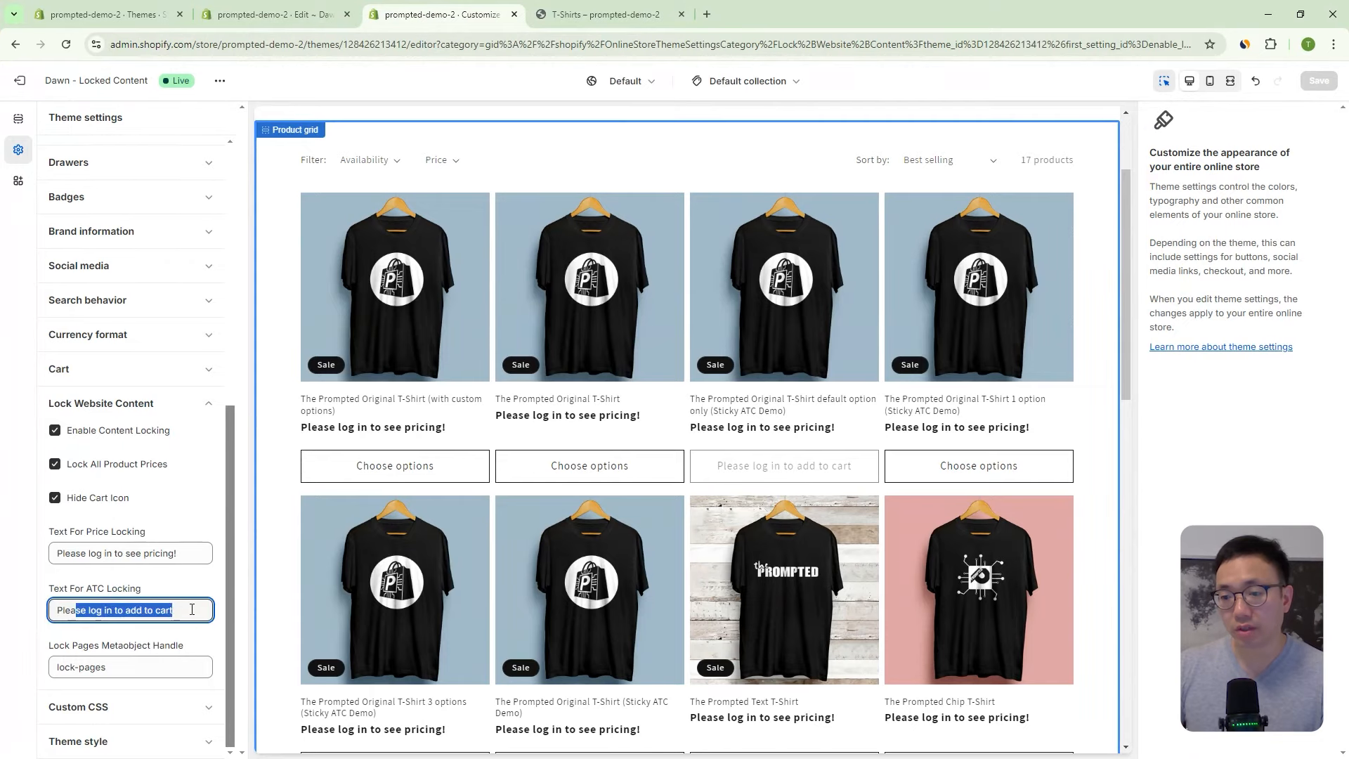
{"action": "left_click", "coordinate": [174, 610]}
{"action": "type", "text": "!"}
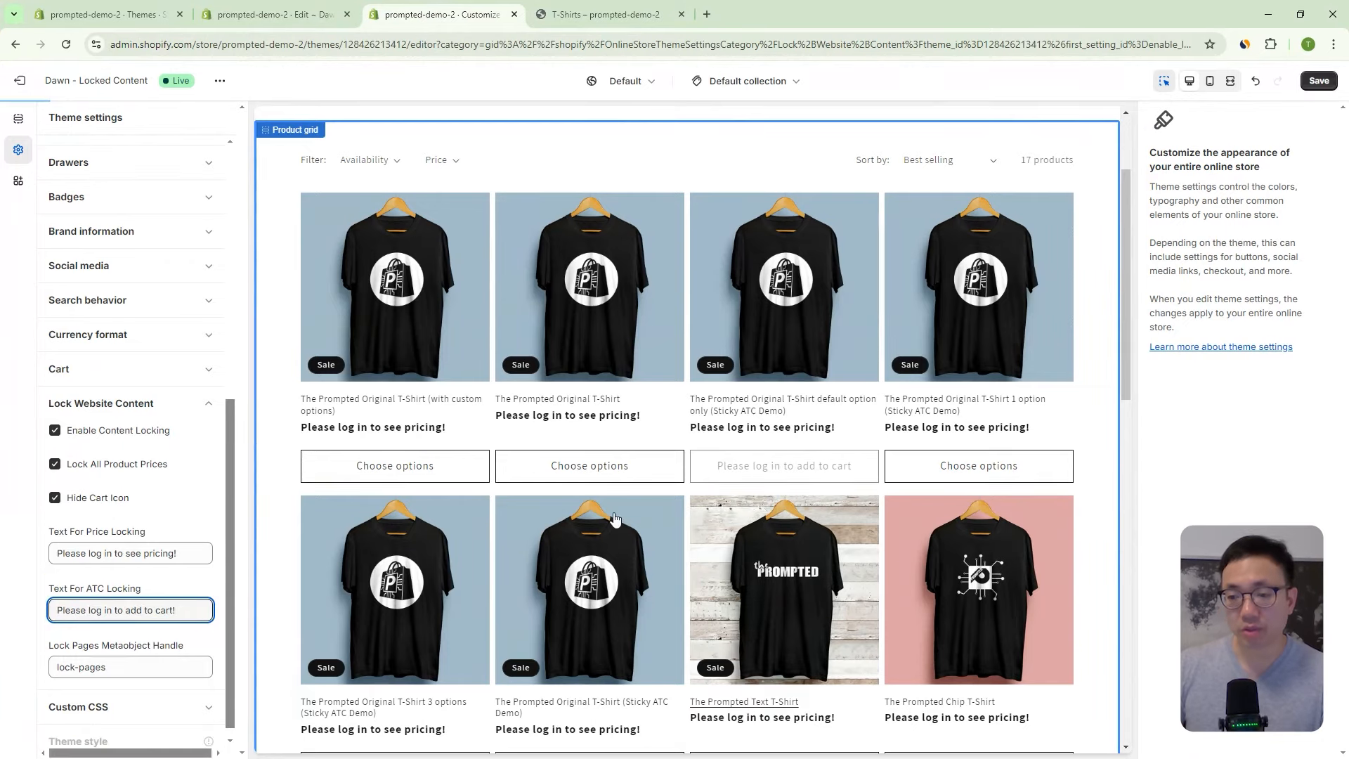
{"action": "left_click", "coordinate": [1311, 83]}
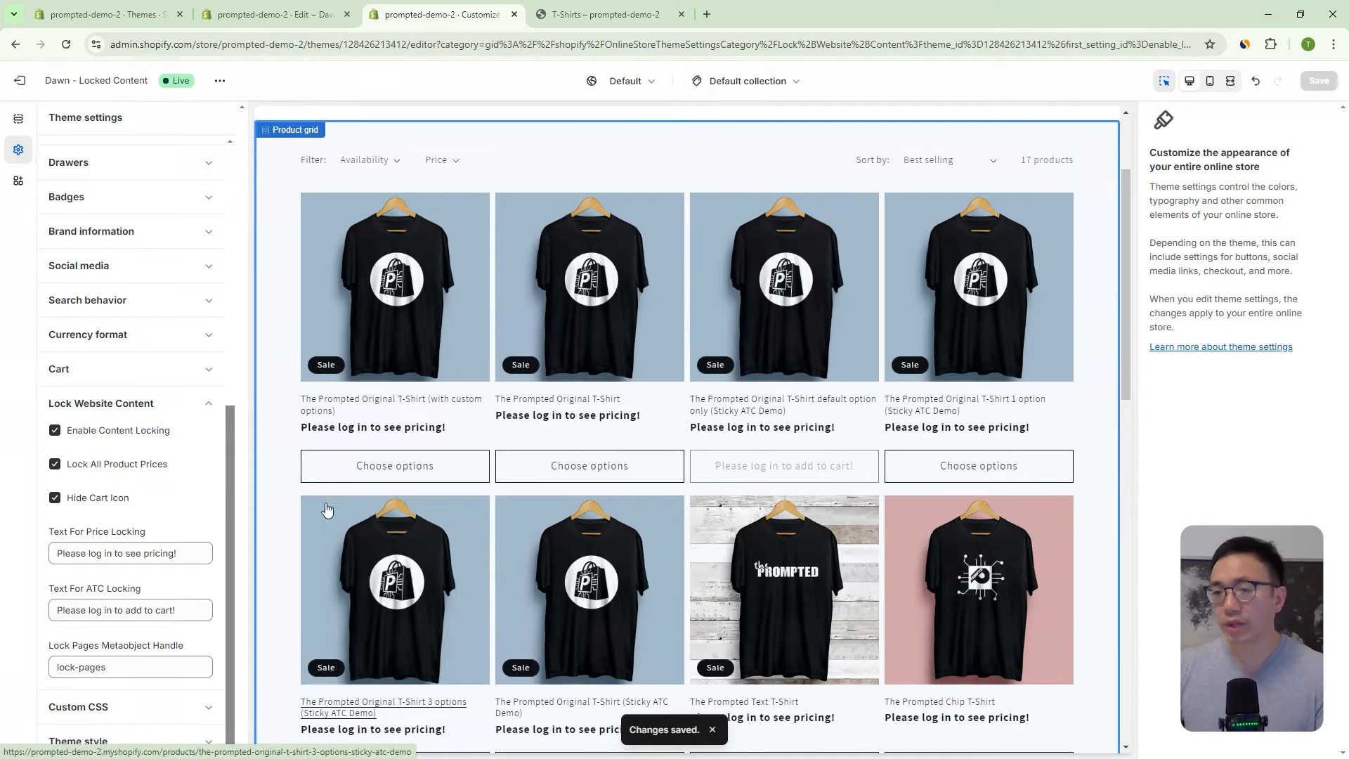
- Set the Product grid quick add to Bulk, save, and return to the storefront T-Shirts tab
{"action": "left_click", "coordinate": [1102, 224]}
{"action": "scroll", "coordinate": [1235, 490], "scroll_direction": "down", "scroll_amount": 5}
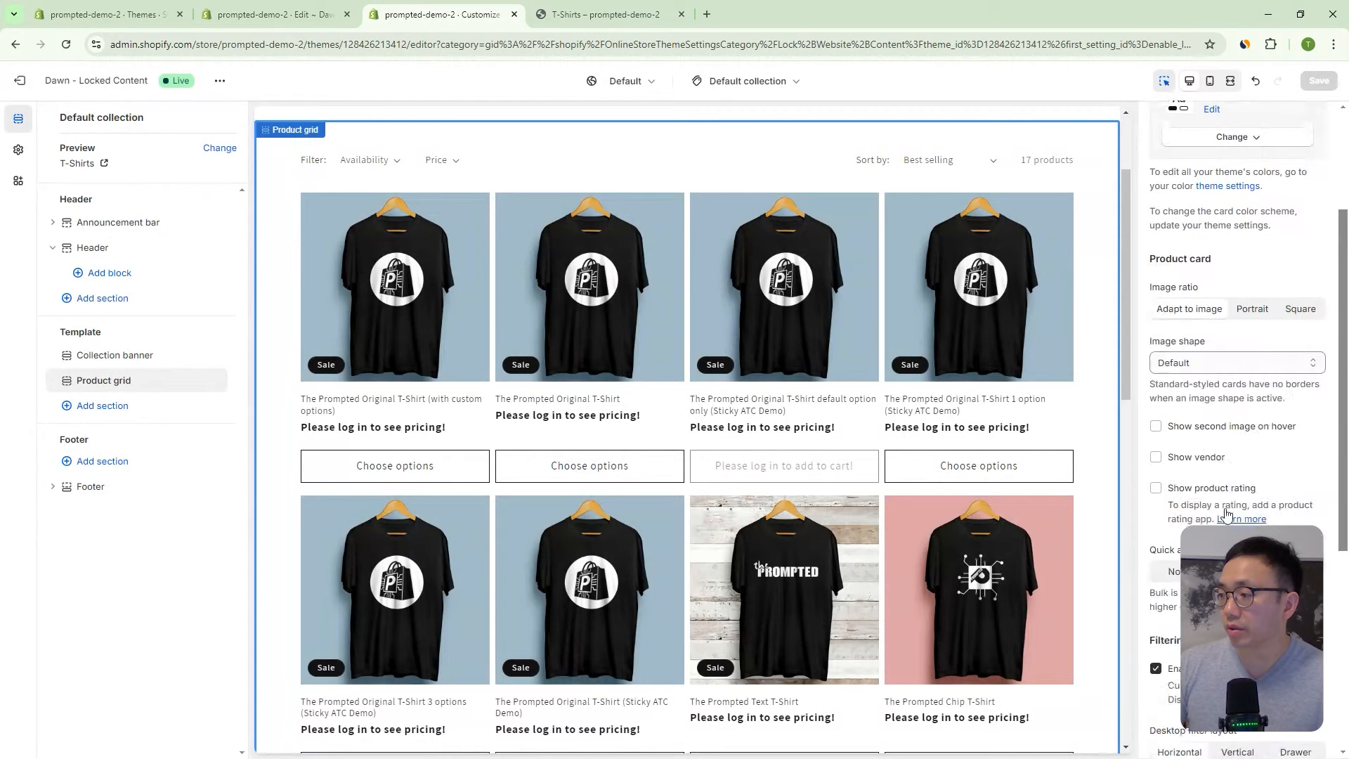
{"action": "left_click", "coordinate": [1297, 385]}
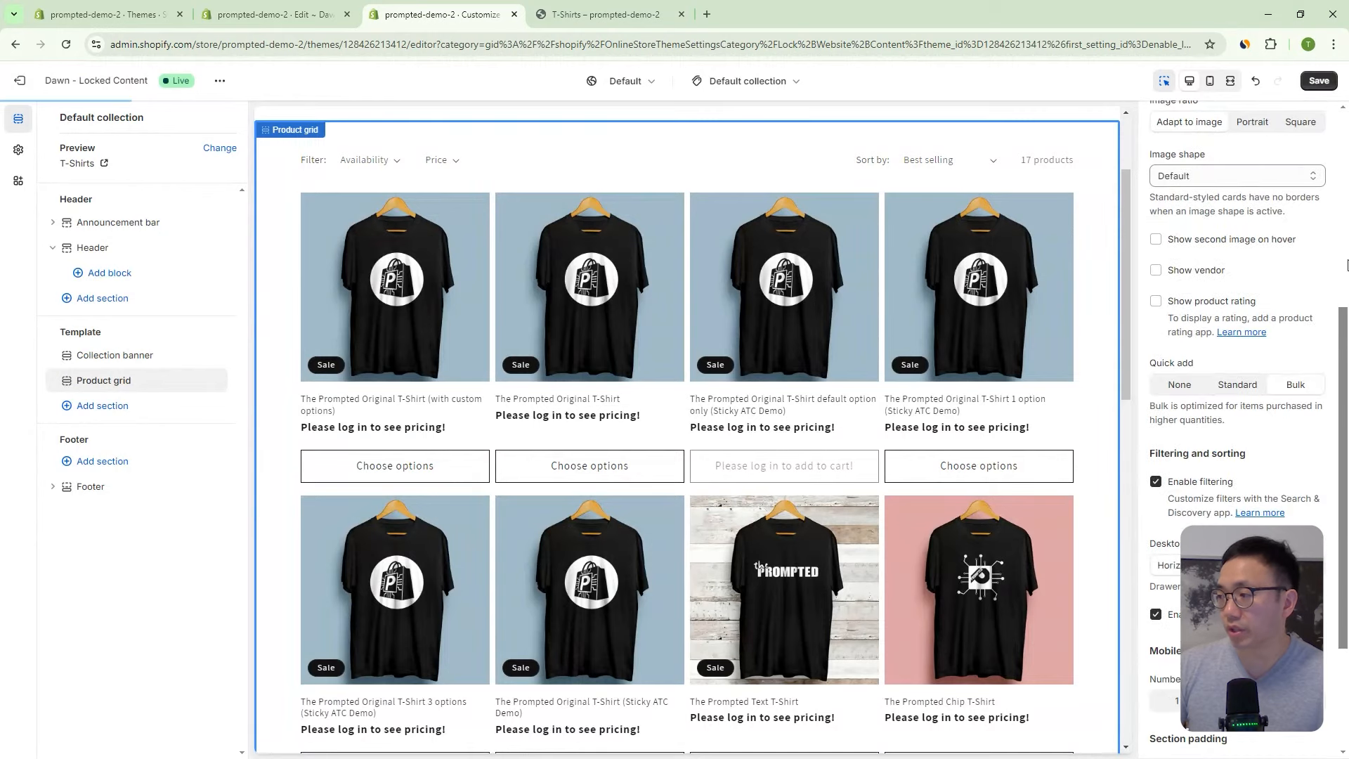
{"action": "left_click", "coordinate": [1320, 82]}
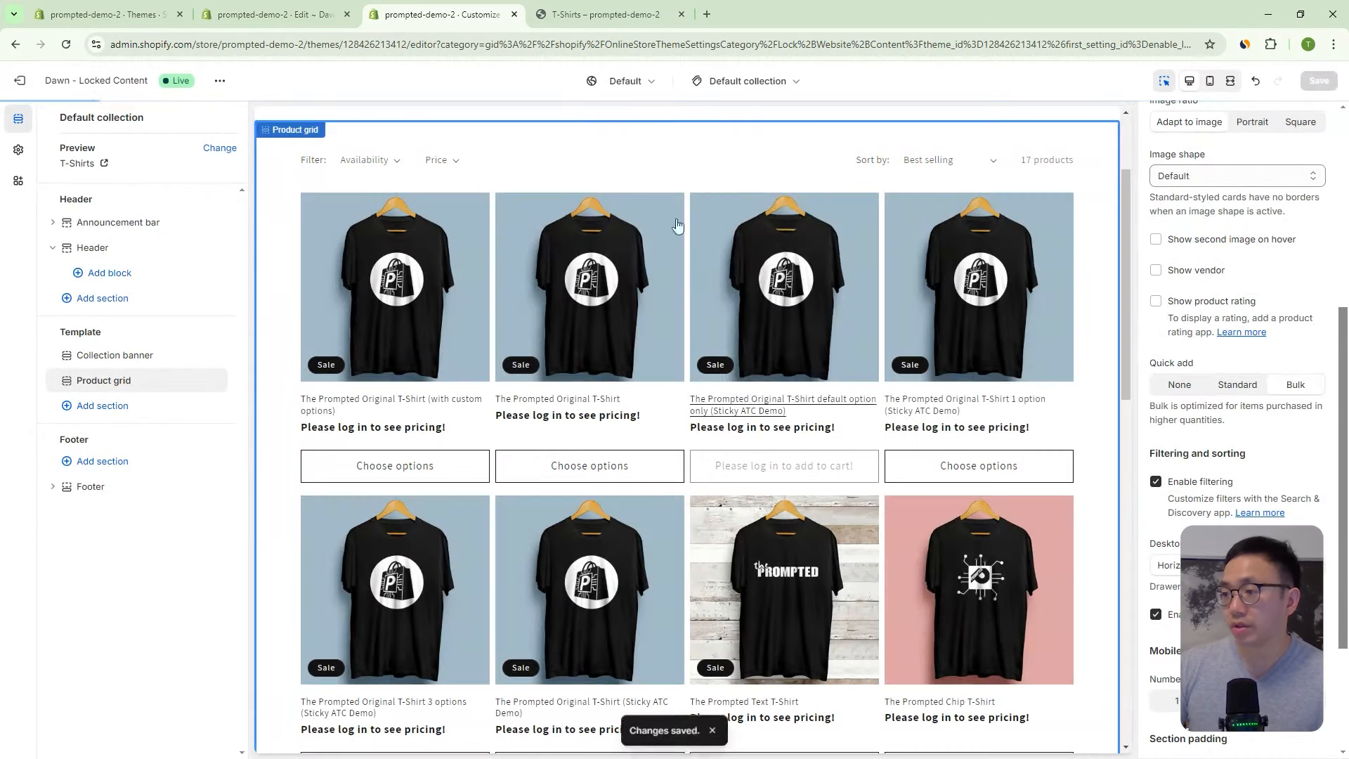
{"action": "left_click", "coordinate": [567, 10]}
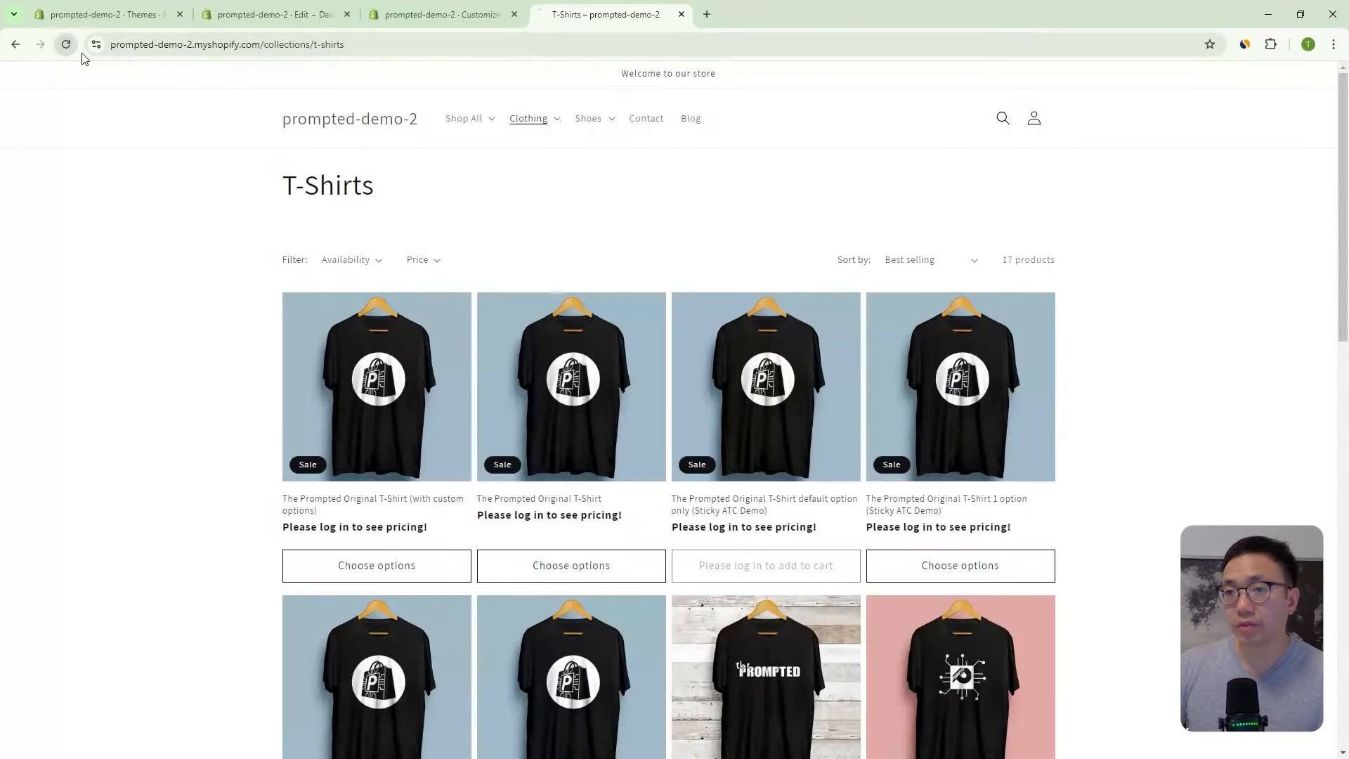
- Reload T-Shirts, verify The Prompted Original T-Shirt's variant options show no prices, then return to the editor
{"action": "left_click", "coordinate": [66, 44]}
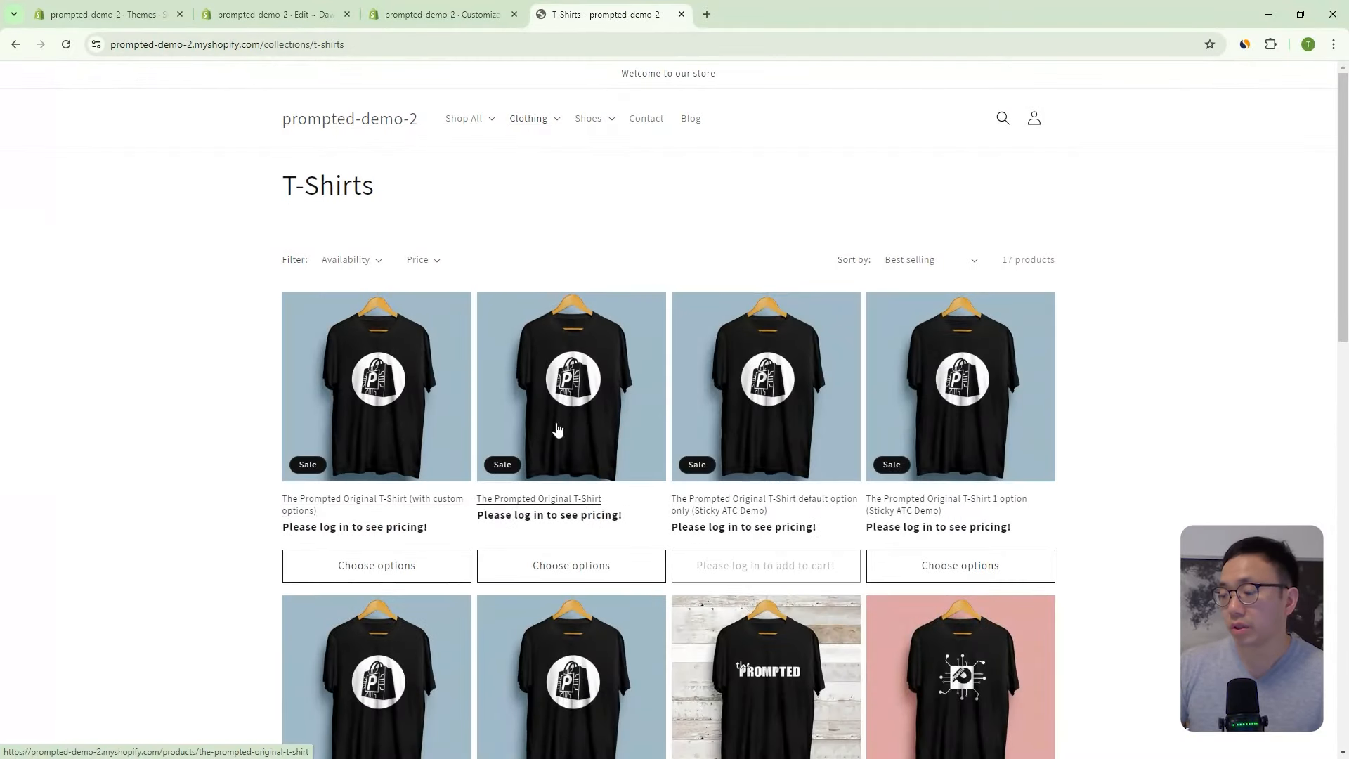
{"action": "left_click", "coordinate": [593, 567]}
{"action": "left_click_drag", "start_coordinate": [1089, 202], "coordinate": [674, 234]}
{"action": "scroll", "coordinate": [531, 298], "scroll_direction": "up", "scroll_amount": 2}
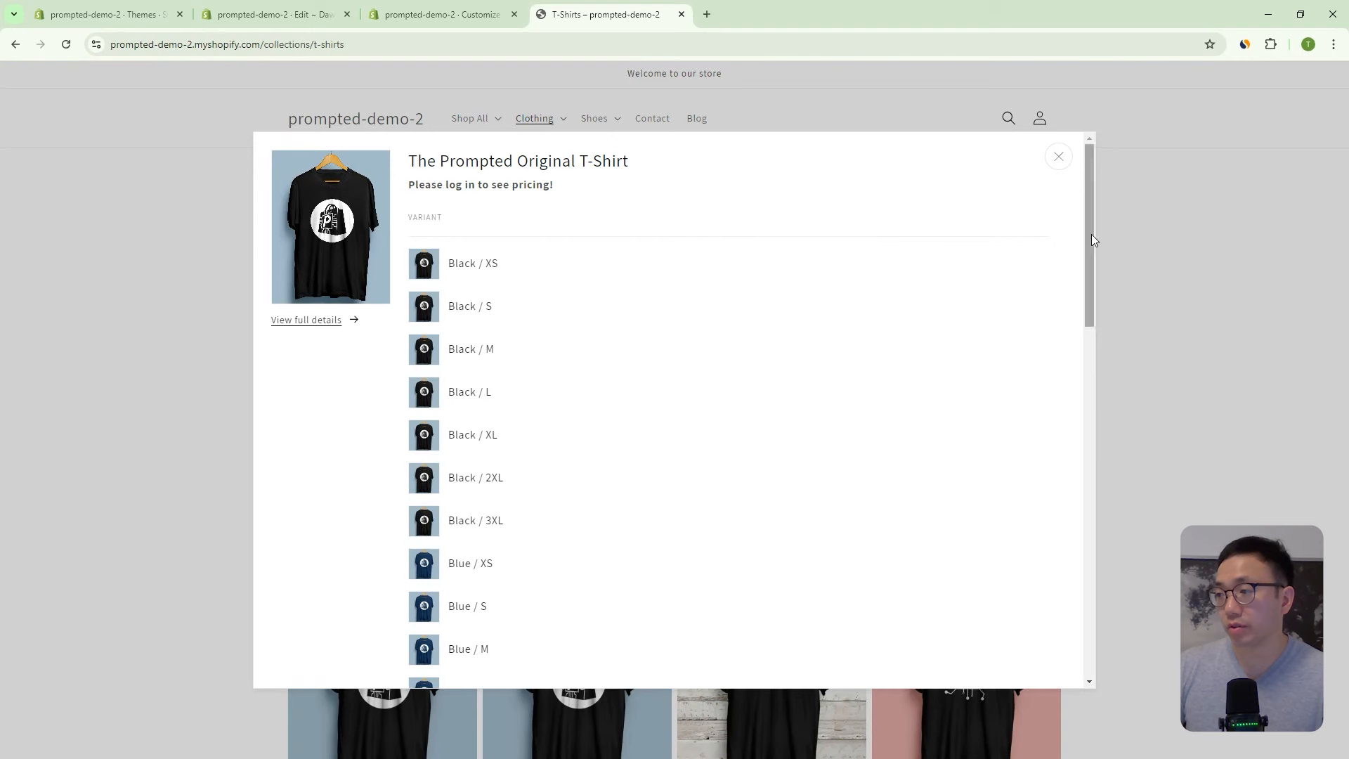
{"action": "left_click_drag", "start_coordinate": [1091, 241], "coordinate": [1066, 581]}
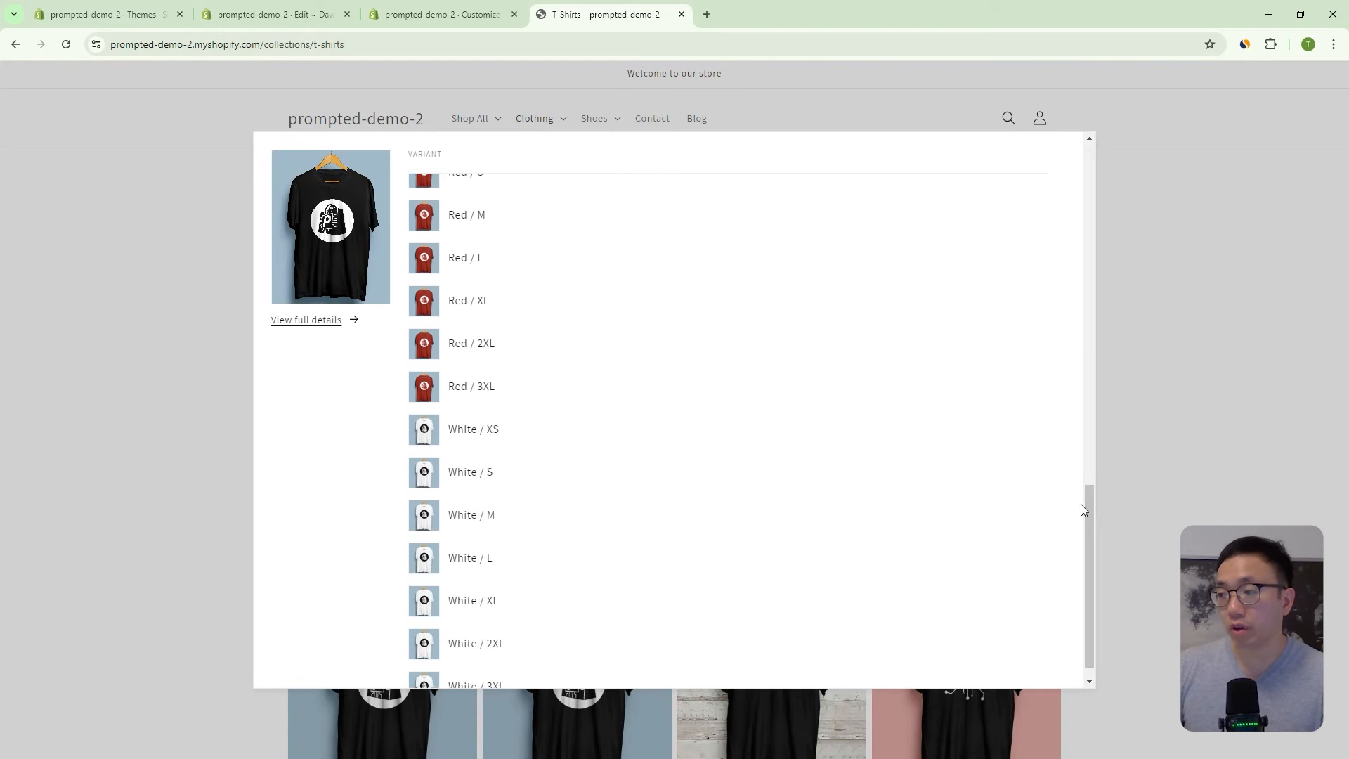
{"action": "left_click_drag", "start_coordinate": [1091, 511], "coordinate": [1024, 240]}
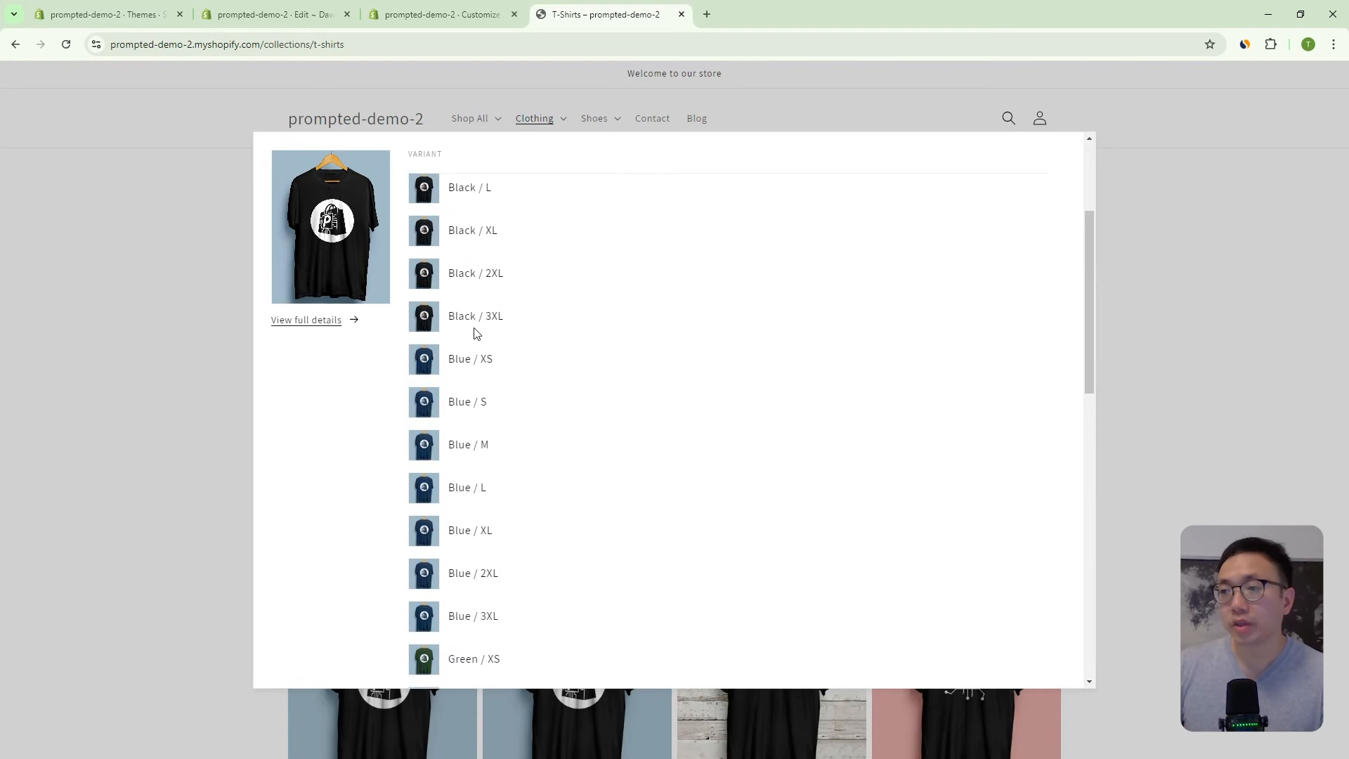
{"action": "scroll", "coordinate": [476, 333], "scroll_direction": "up", "scroll_amount": 3}
{"action": "scroll", "coordinate": [454, 348], "scroll_direction": "down", "scroll_amount": 15}
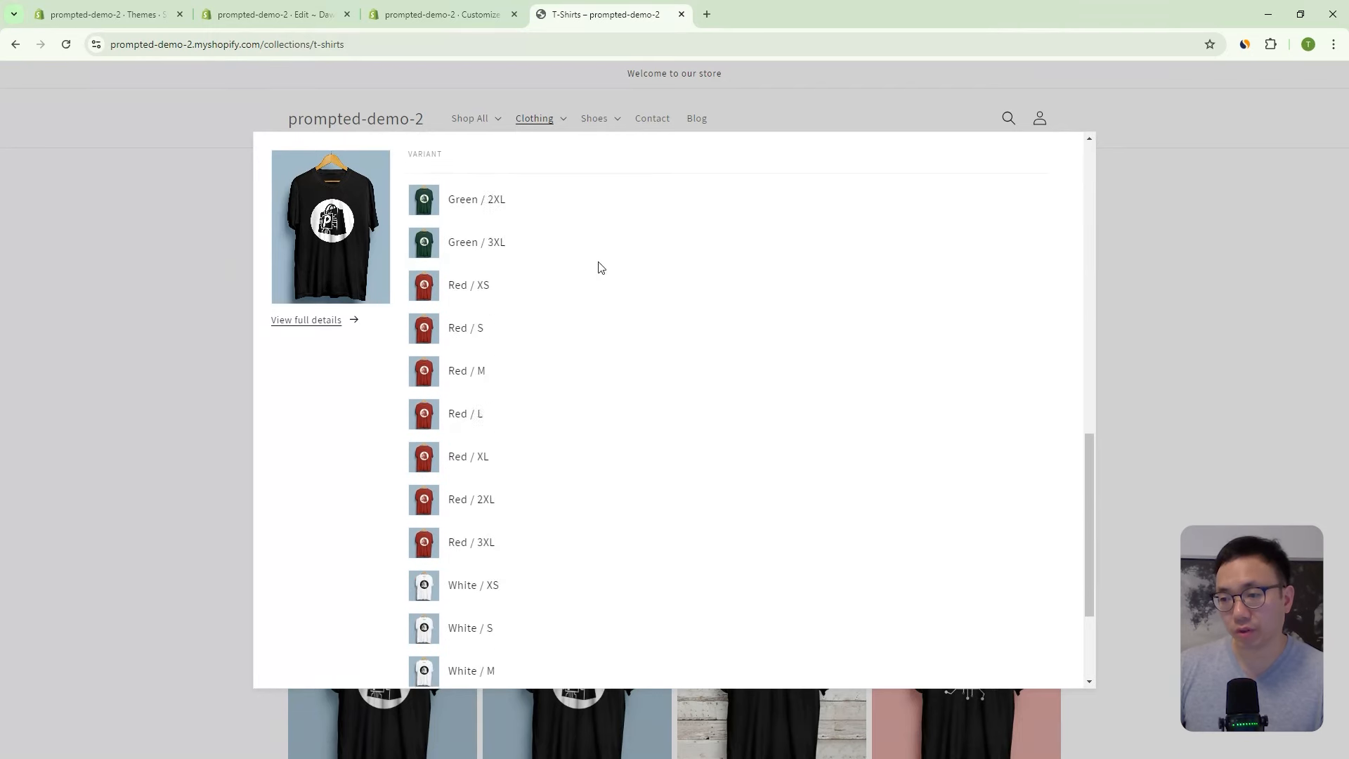
{"action": "scroll", "coordinate": [984, 359], "scroll_direction": "up", "scroll_amount": 1}
{"action": "scroll", "coordinate": [1074, 202], "scroll_direction": "up", "scroll_amount": 15}
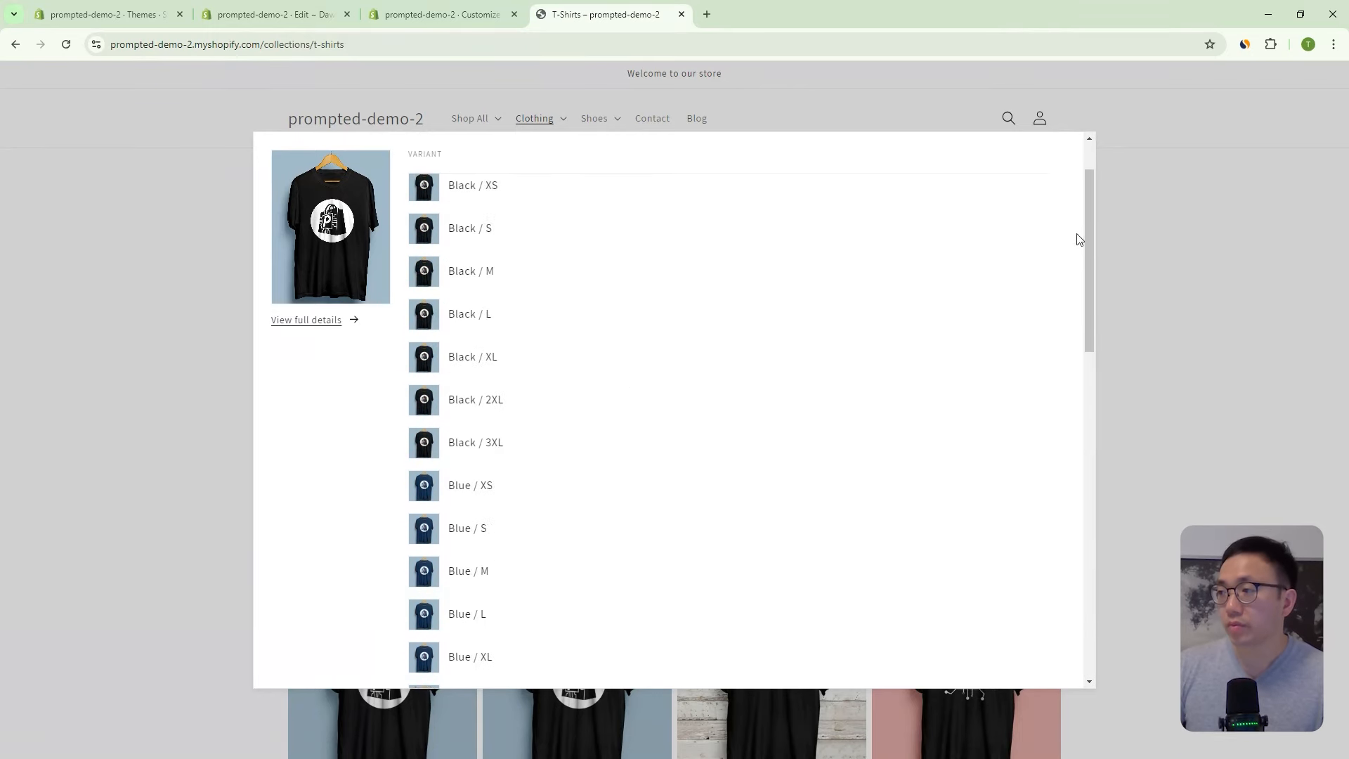
{"action": "left_click", "coordinate": [369, 14]}
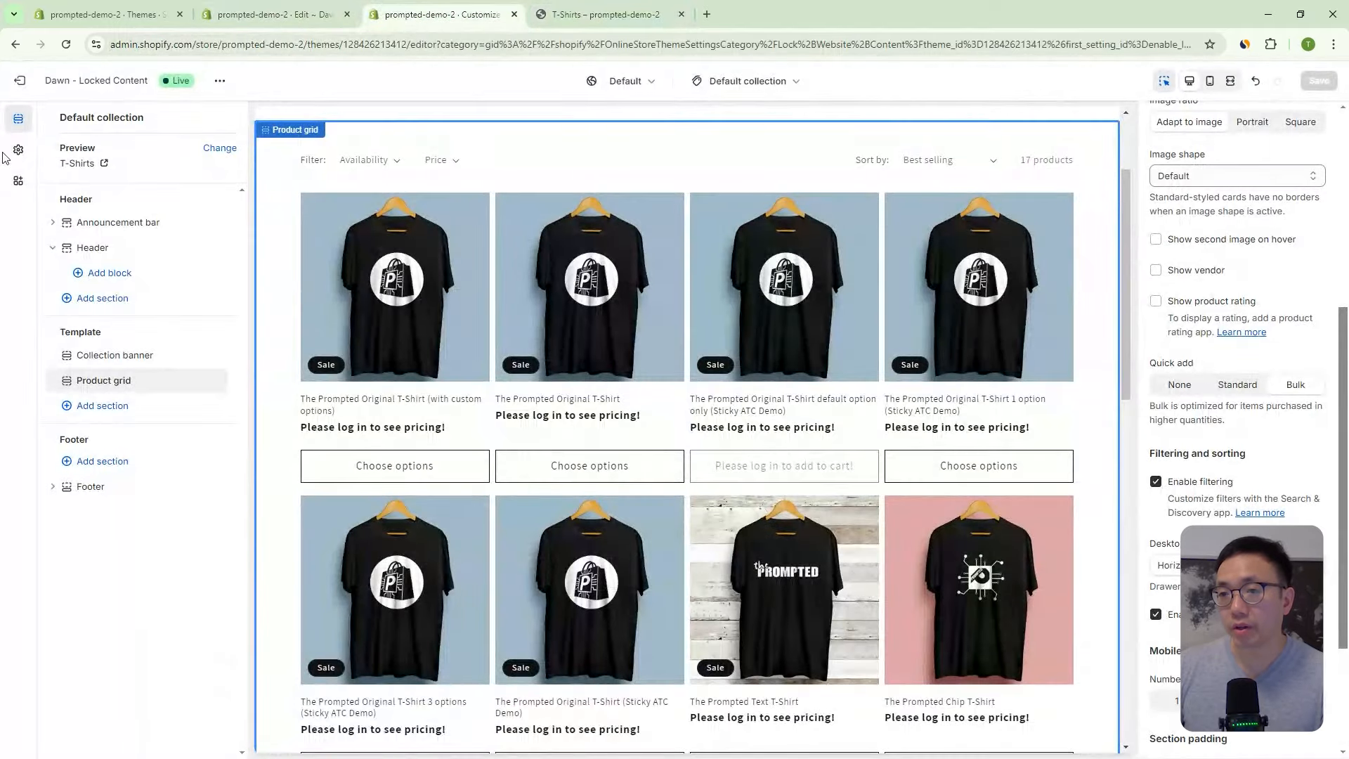
- Turn off Lock All Product Prices under Lock Website Content in Theme settings and save
{"action": "left_click", "coordinate": [18, 150]}
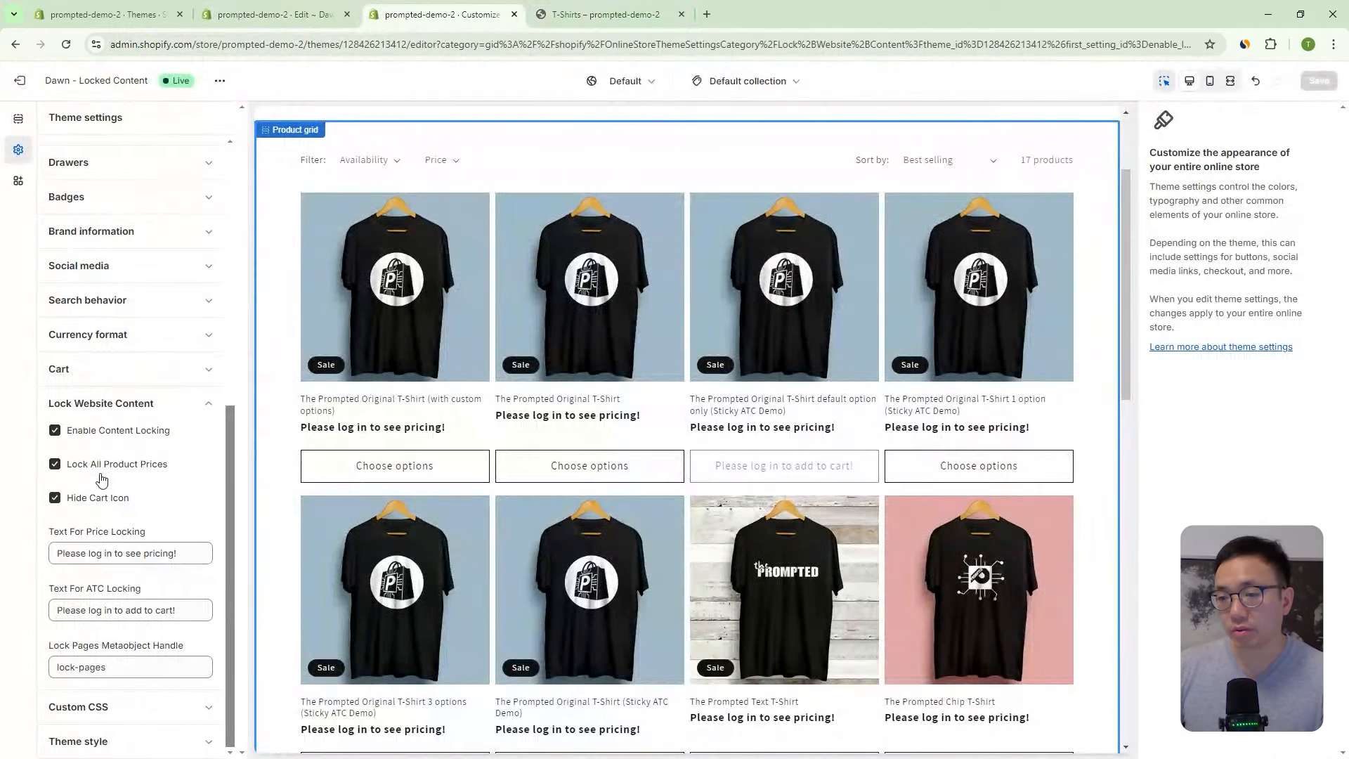
{"action": "left_click", "coordinate": [151, 469]}
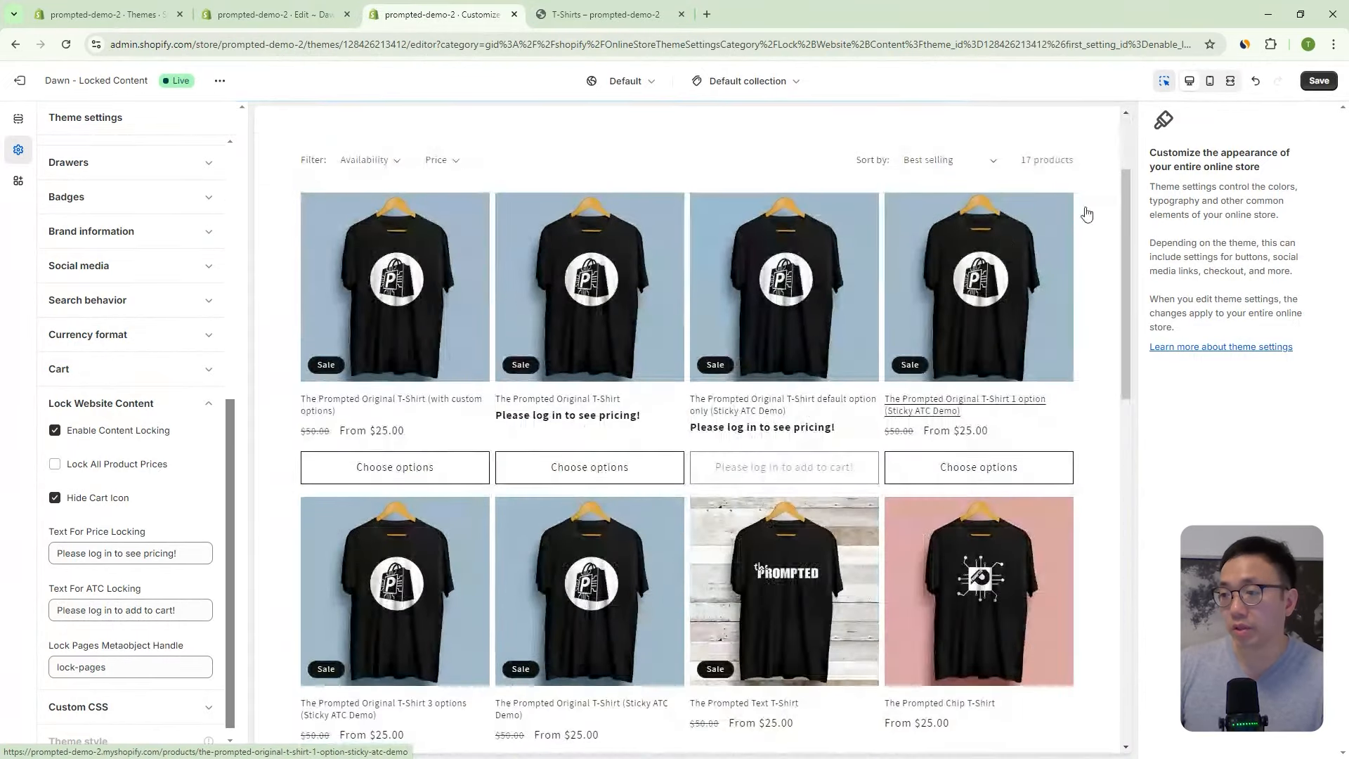
{"action": "left_click", "coordinate": [1320, 80]}
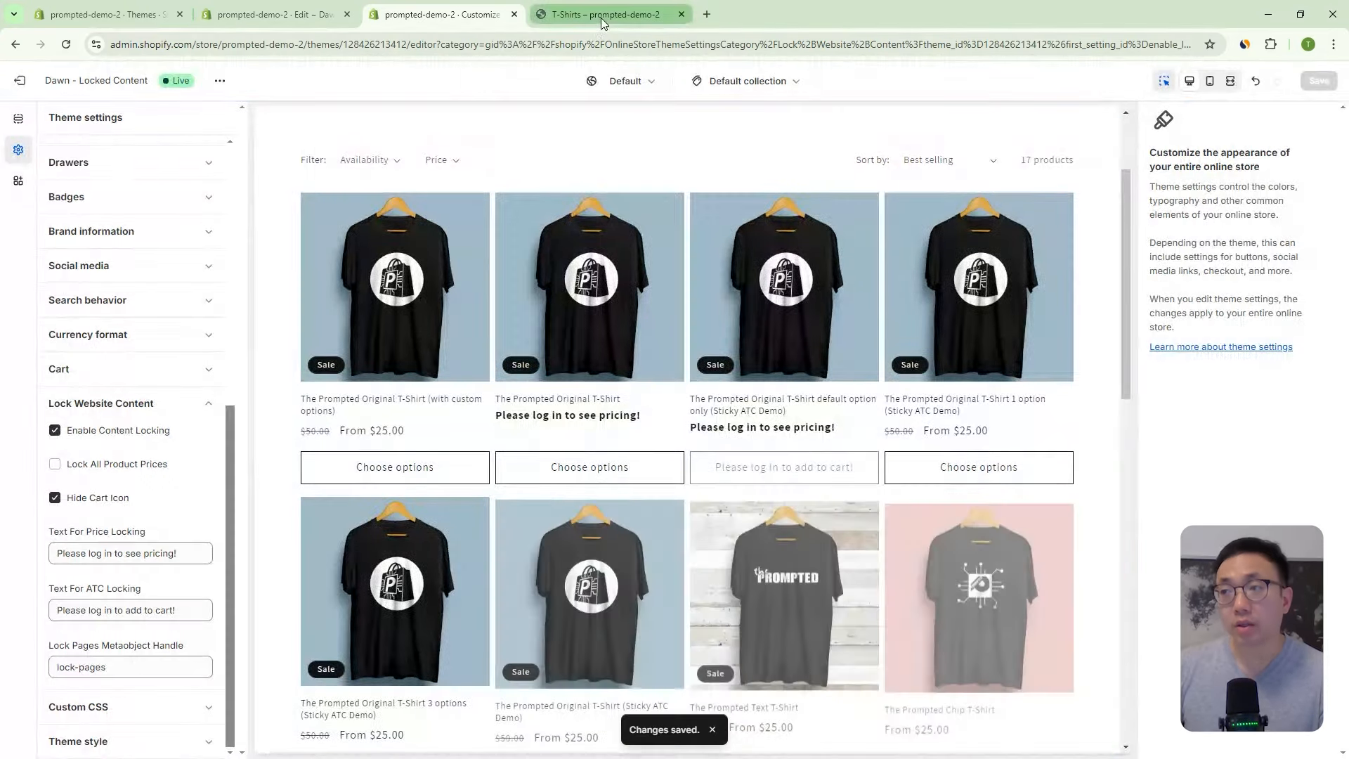
- Reload the T-Shirts storefront and check The Prompted Original T-Shirt's variant options
{"action": "left_click", "coordinate": [601, 18]}
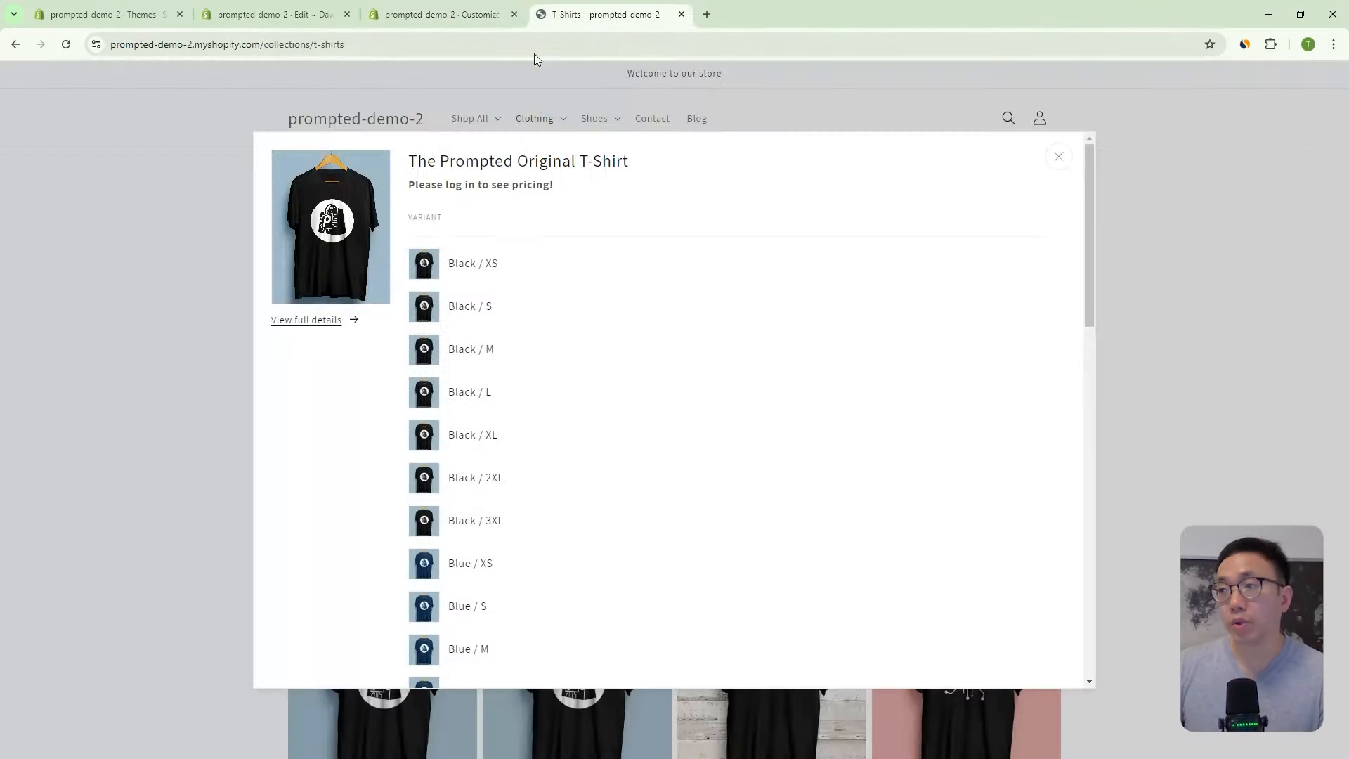
{"action": "left_click", "coordinate": [66, 46]}
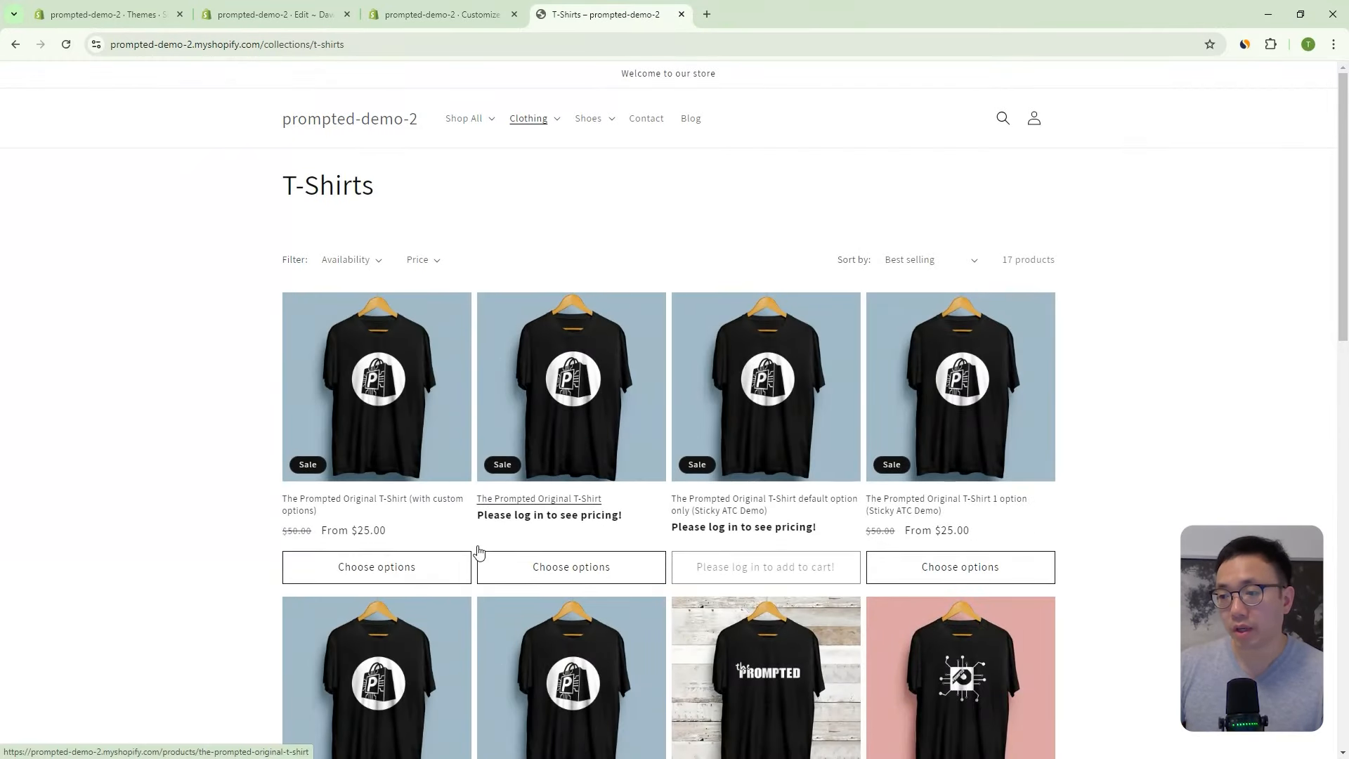
{"action": "left_click", "coordinate": [572, 566]}
{"action": "left_click_drag", "start_coordinate": [1094, 216], "coordinate": [1069, 187]}
{"action": "left_click", "coordinate": [1060, 160]}
- Check the custom-options T-shirt's variant options, then scroll the T-Shirts grid to compare prices
{"action": "left_click", "coordinate": [357, 582]}
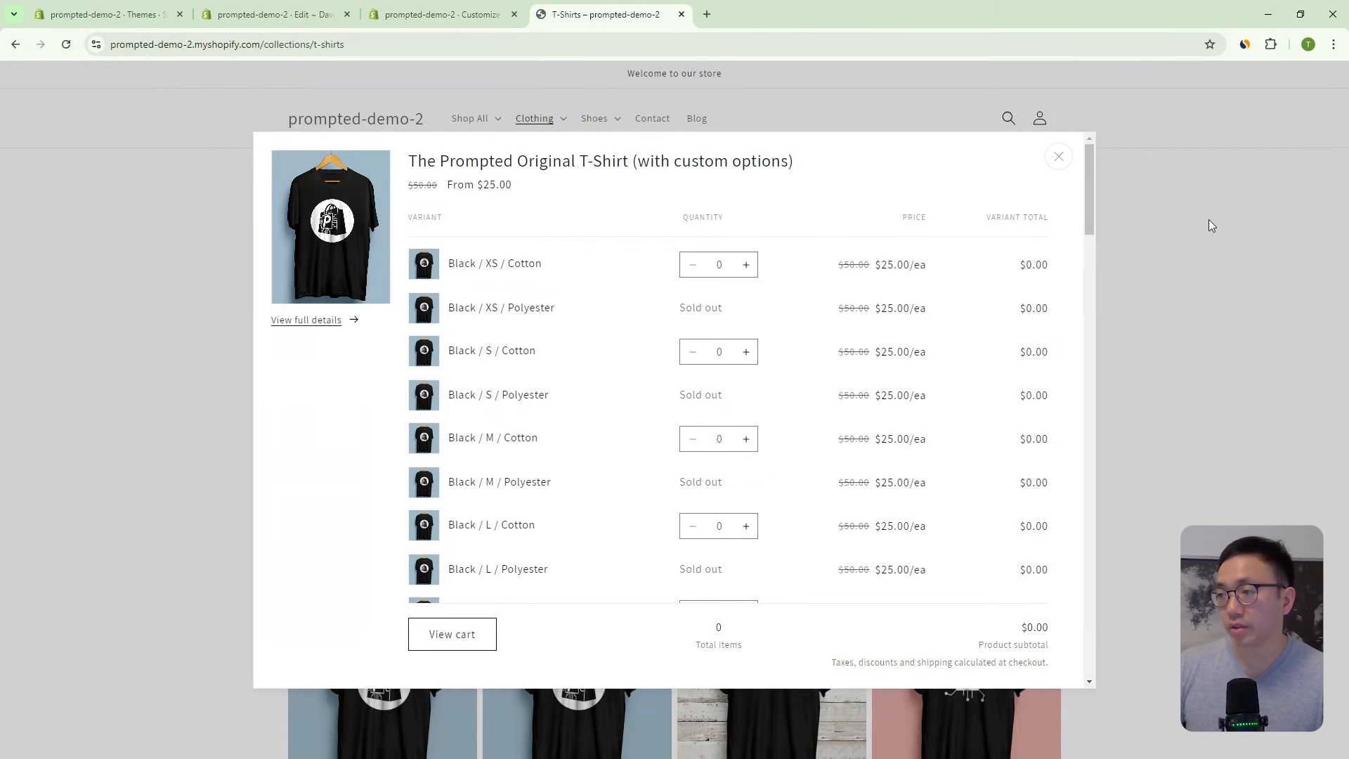
{"action": "scroll", "coordinate": [1090, 324], "scroll_direction": "down", "scroll_amount": 15}
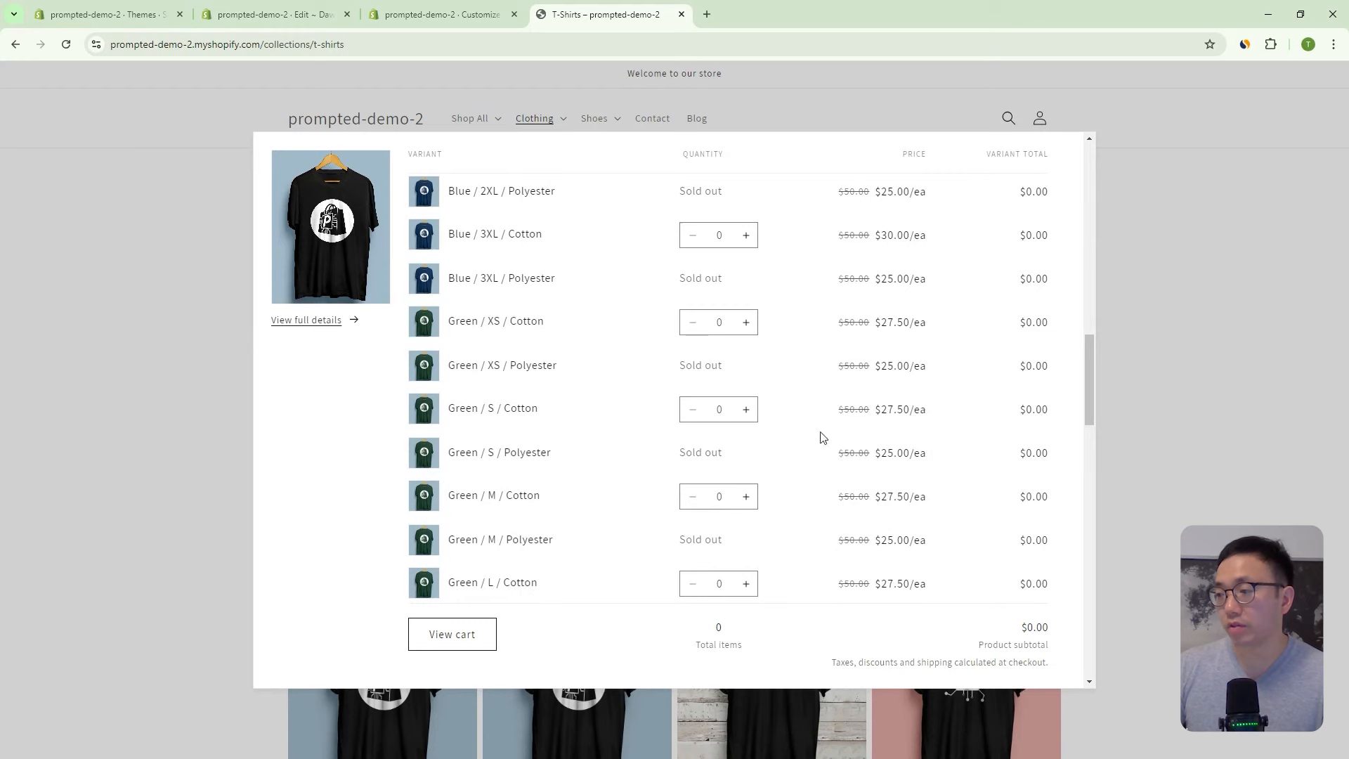
{"action": "left_click_drag", "start_coordinate": [1089, 361], "coordinate": [1093, 159]}
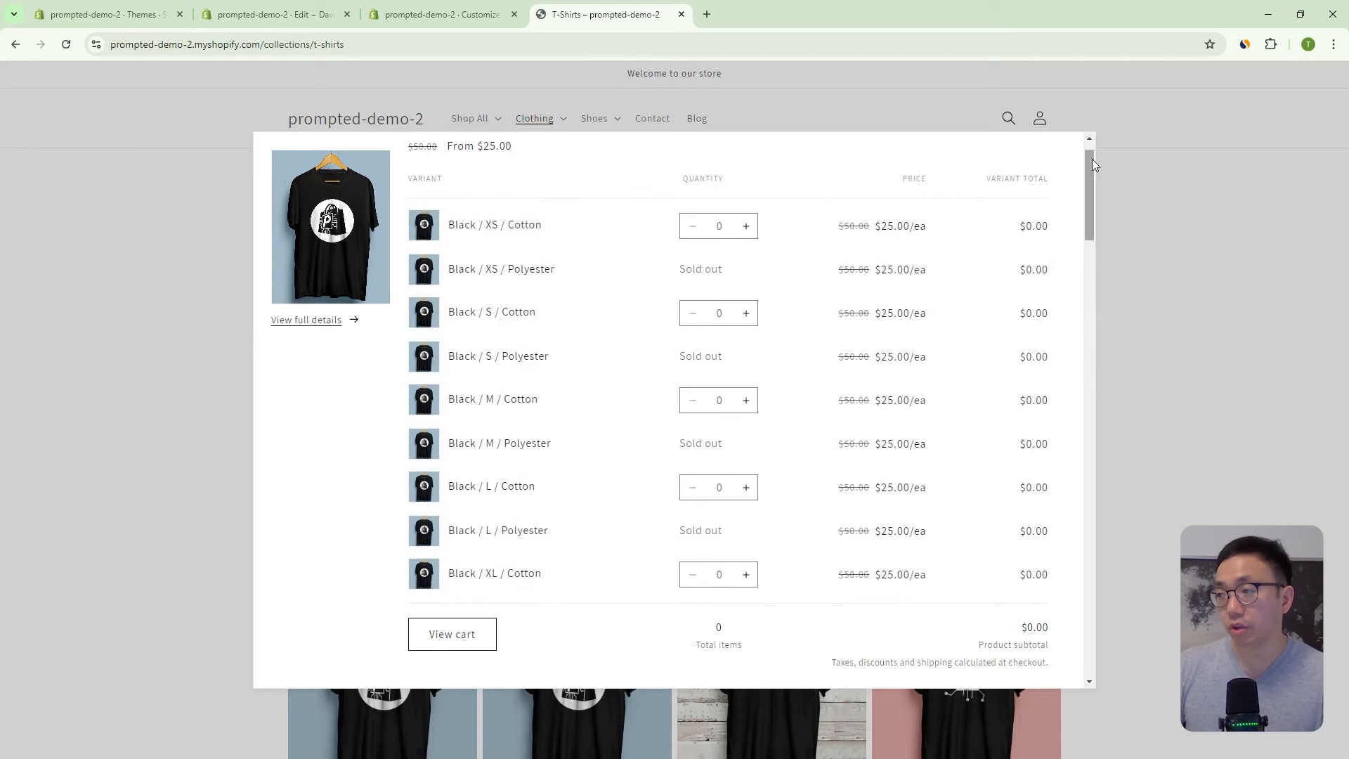
{"action": "scroll", "coordinate": [1024, 210], "scroll_direction": "up", "scroll_amount": 1}
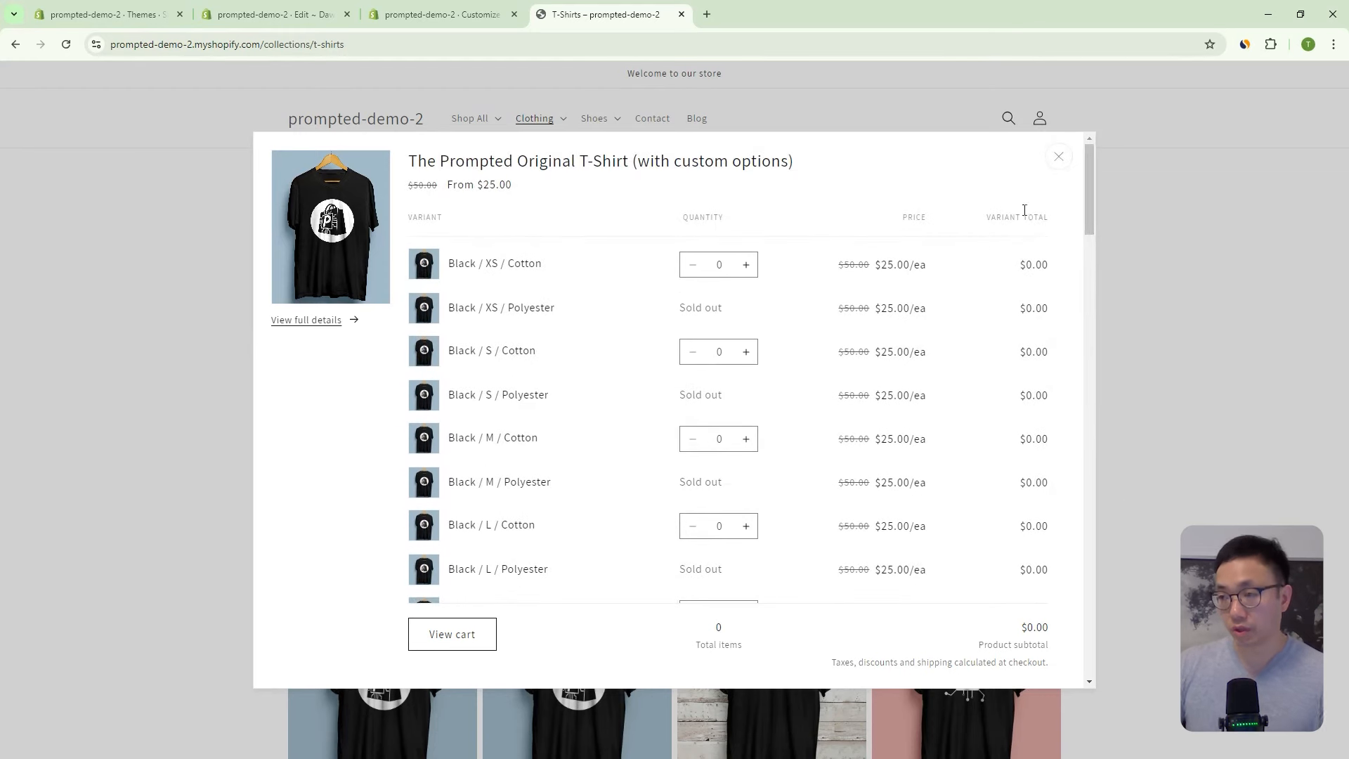
{"action": "left_click", "coordinate": [1058, 157]}
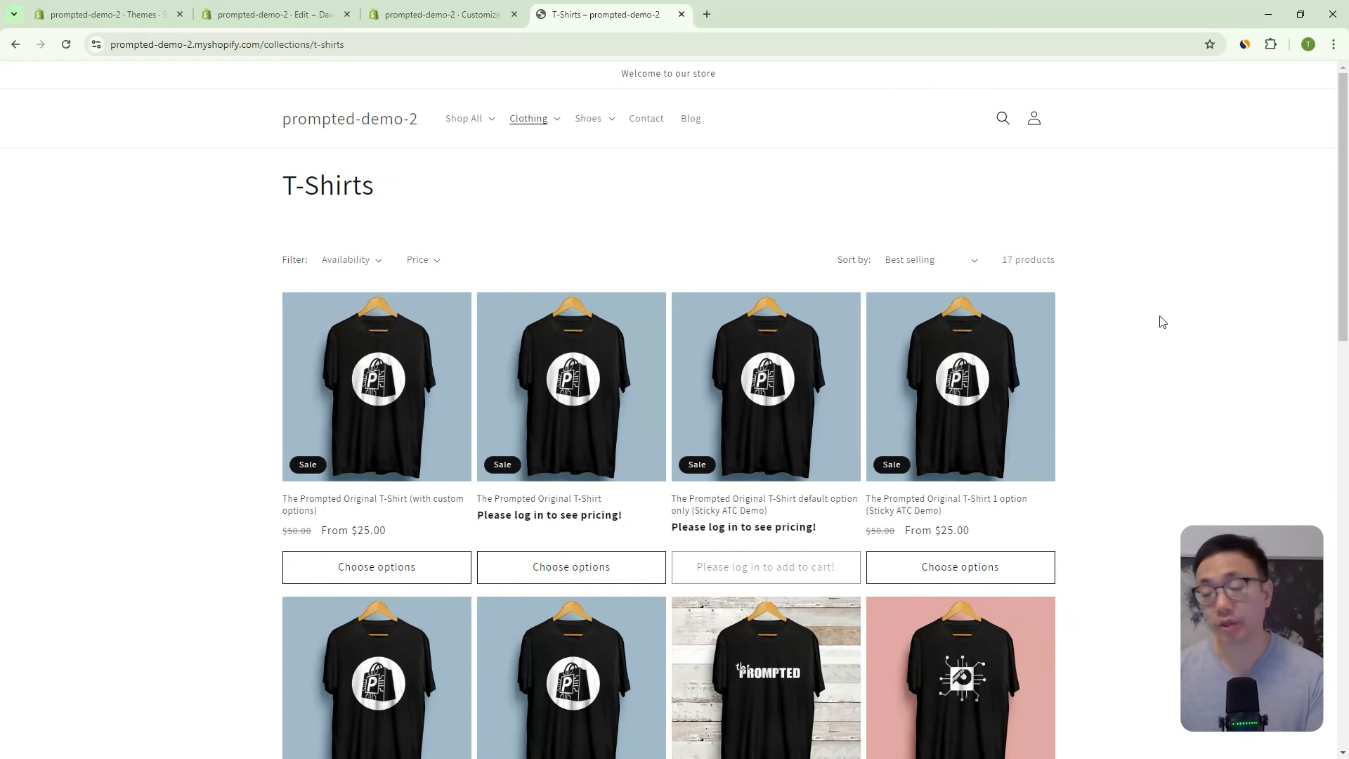
{"action": "scroll", "coordinate": [896, 109], "scroll_direction": "down", "scroll_amount": 1}
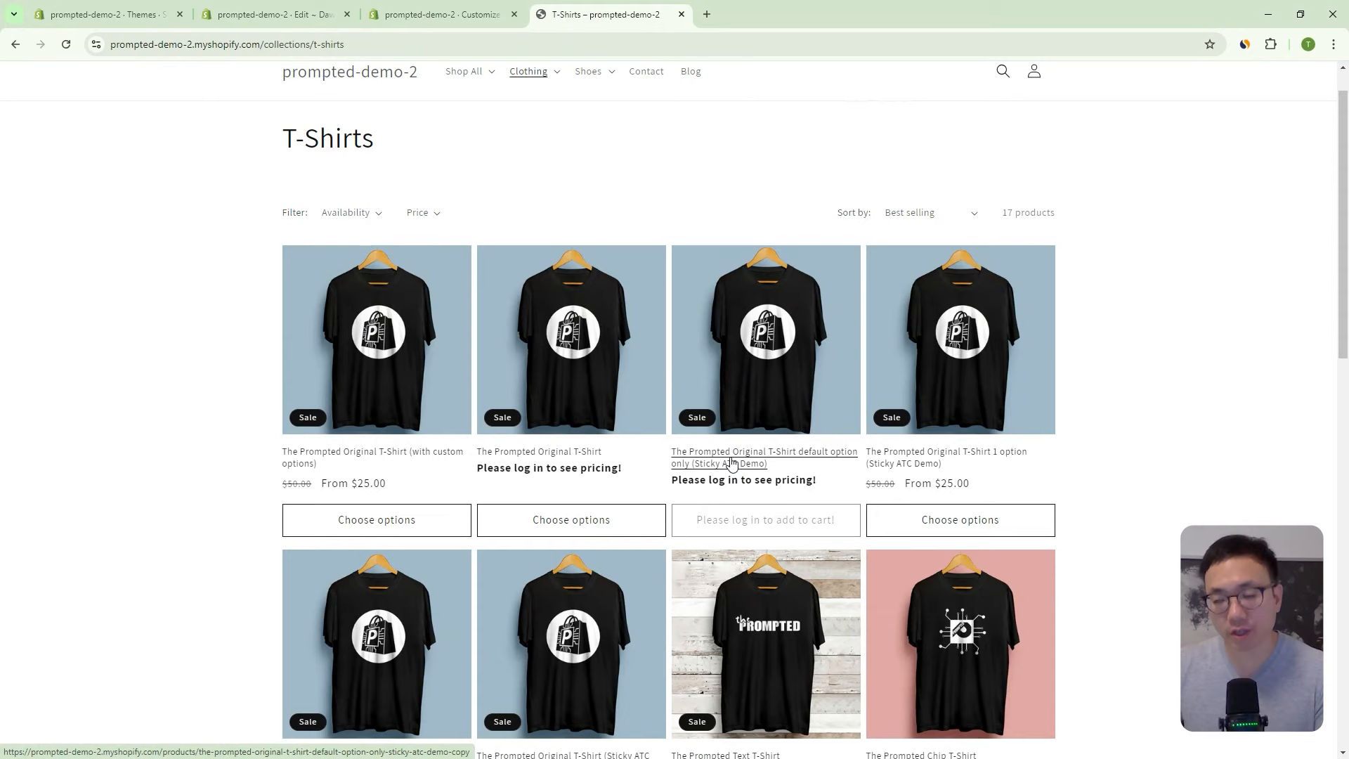
{"action": "scroll", "coordinate": [732, 440], "scroll_direction": "down", "scroll_amount": 3}
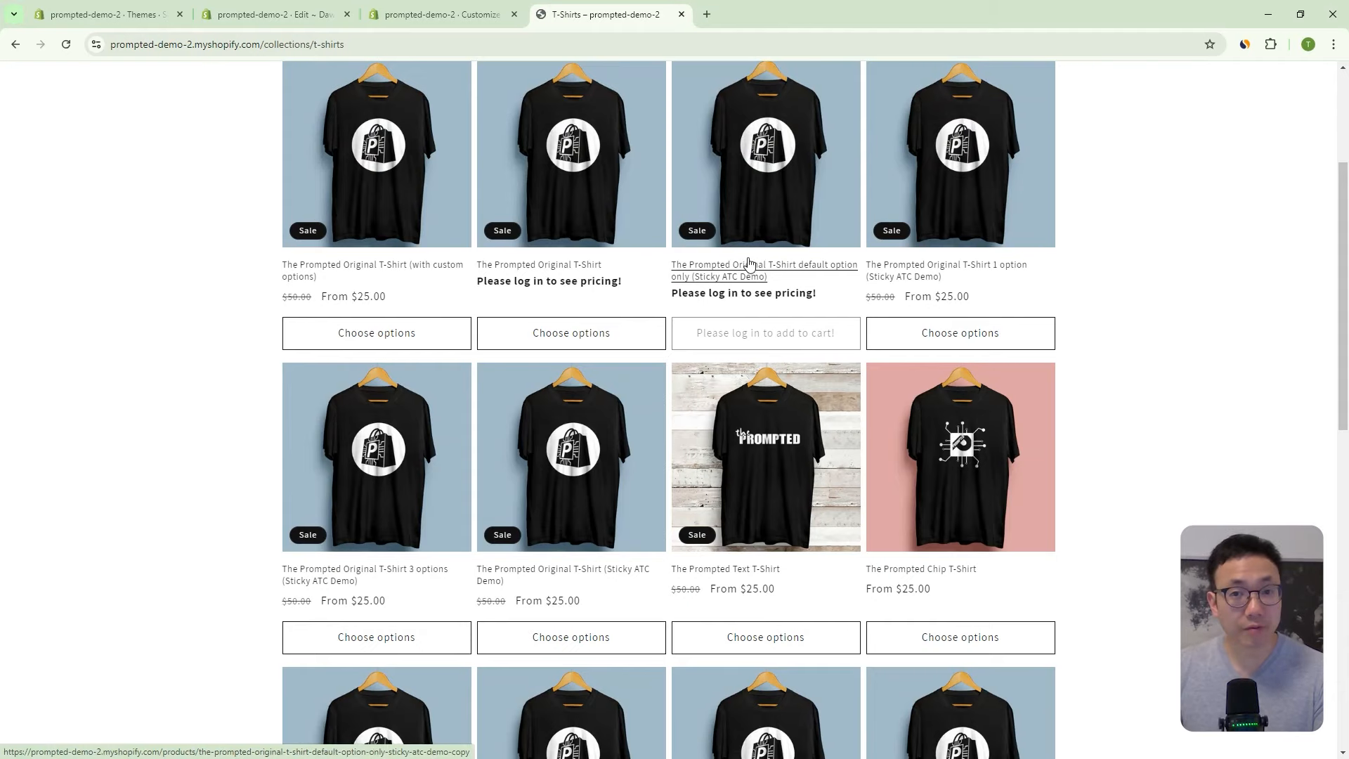
{"action": "scroll", "coordinate": [743, 278], "scroll_direction": "up", "scroll_amount": 2}
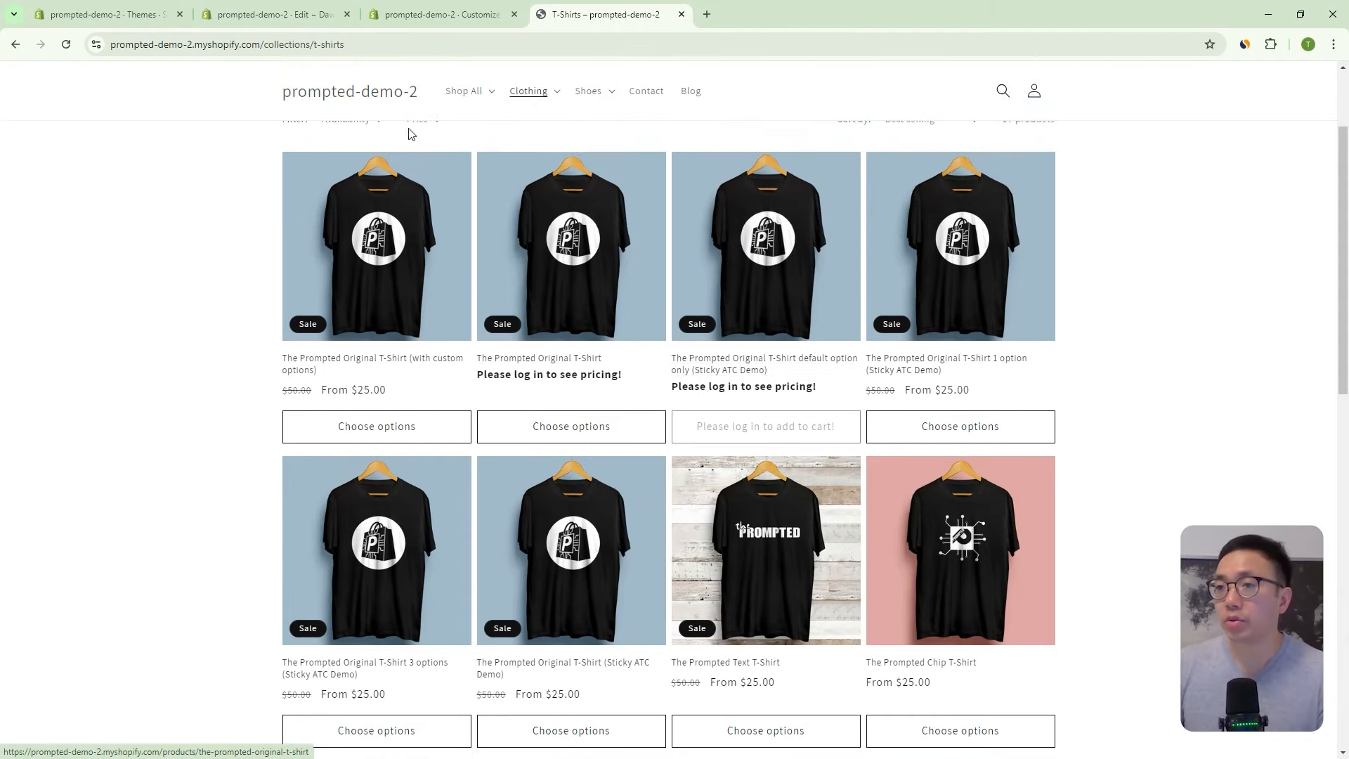
- Open the Lock Pages metaobject entry and bring up the Select products picker for Products To Lock
{"action": "left_click", "coordinate": [139, 16]}
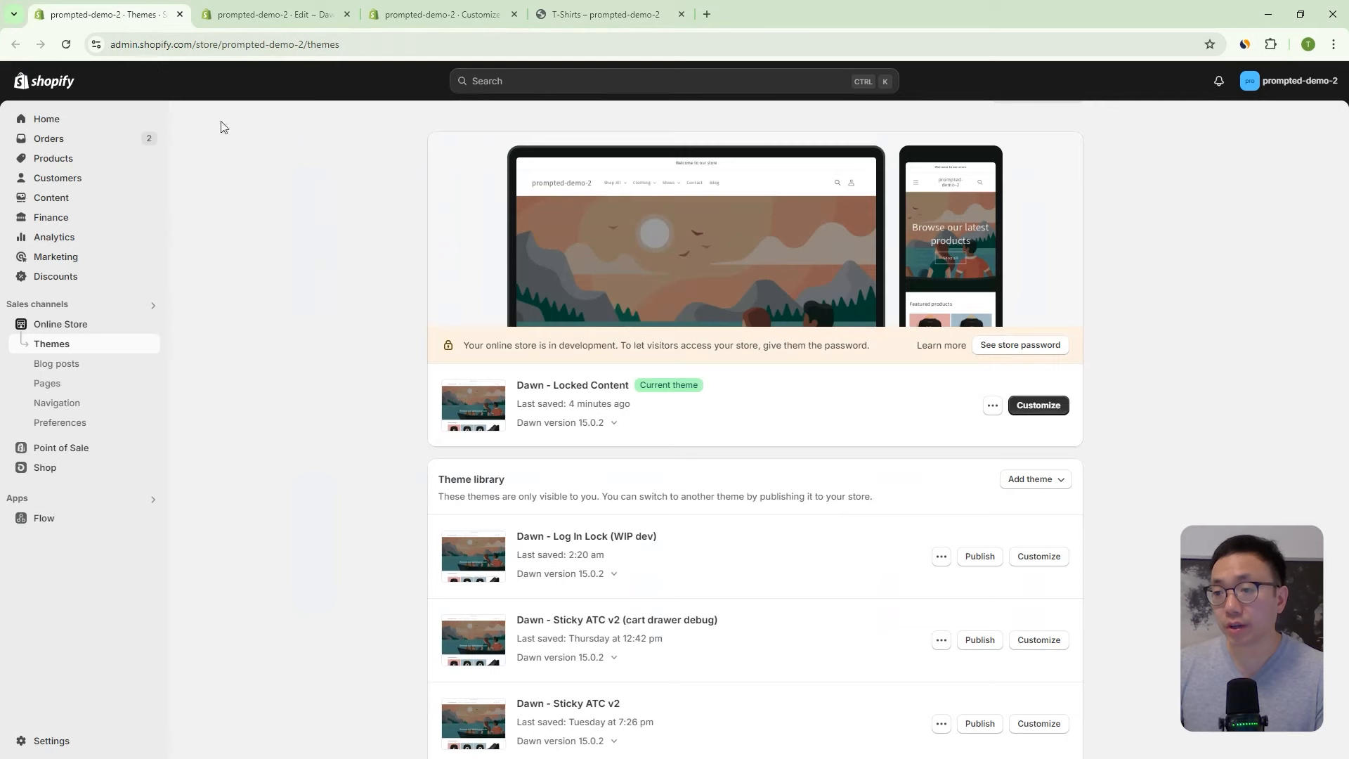
{"action": "left_click", "coordinate": [80, 205]}
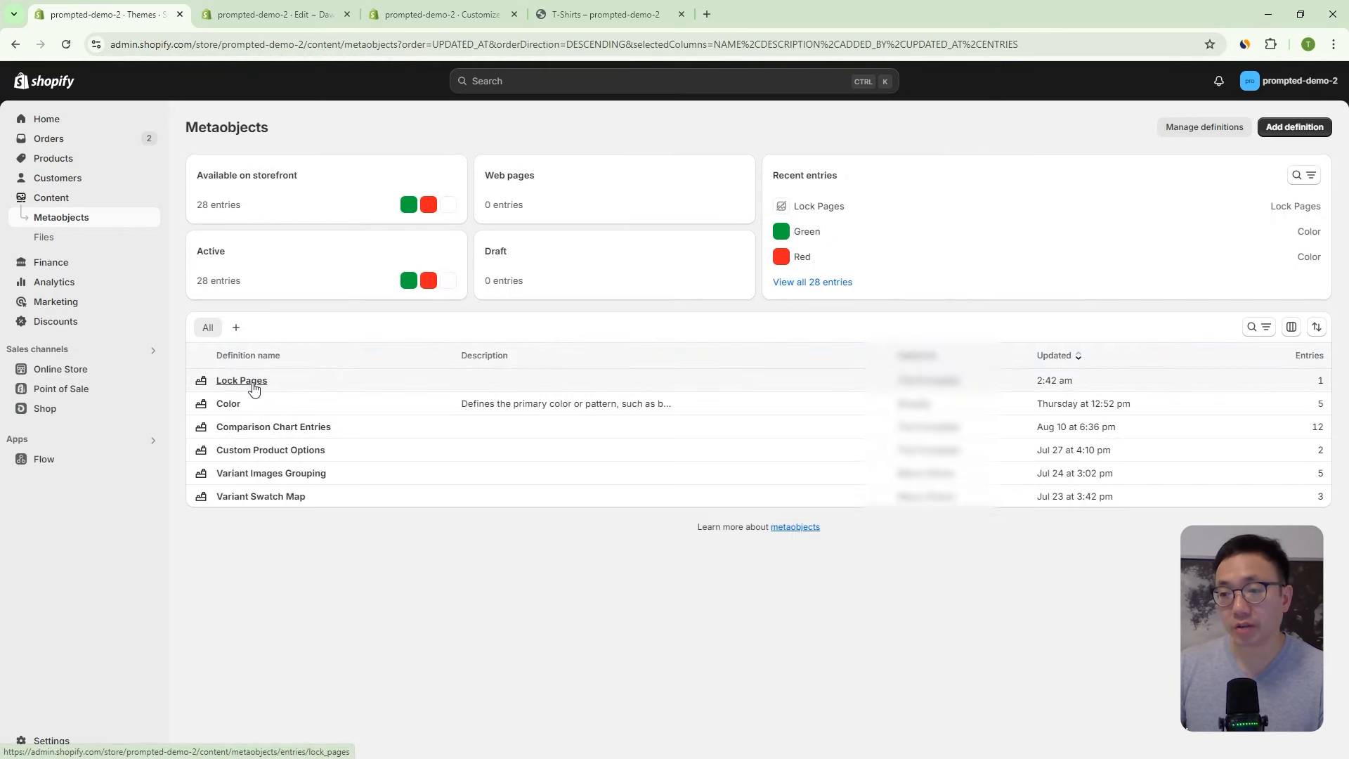
{"action": "left_click", "coordinate": [254, 385]}
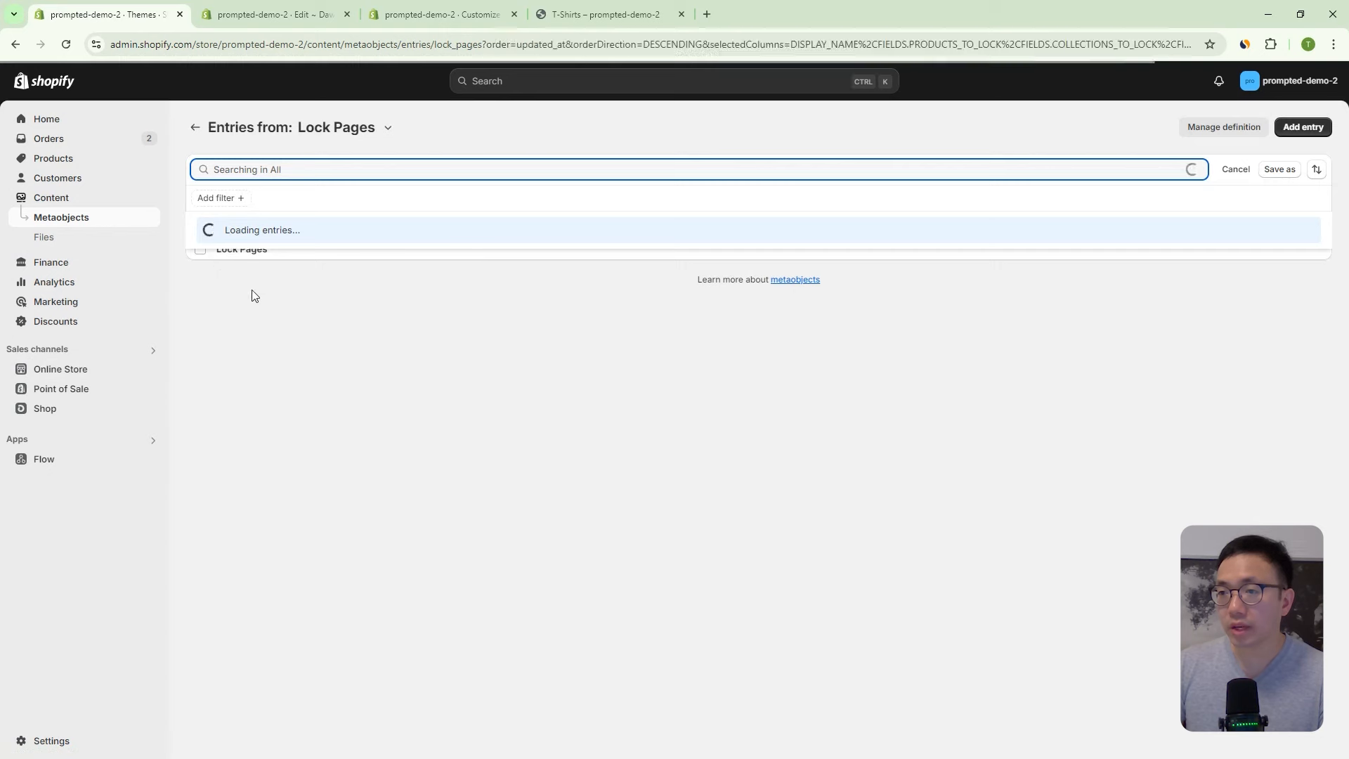
{"action": "left_click", "coordinate": [244, 250]}
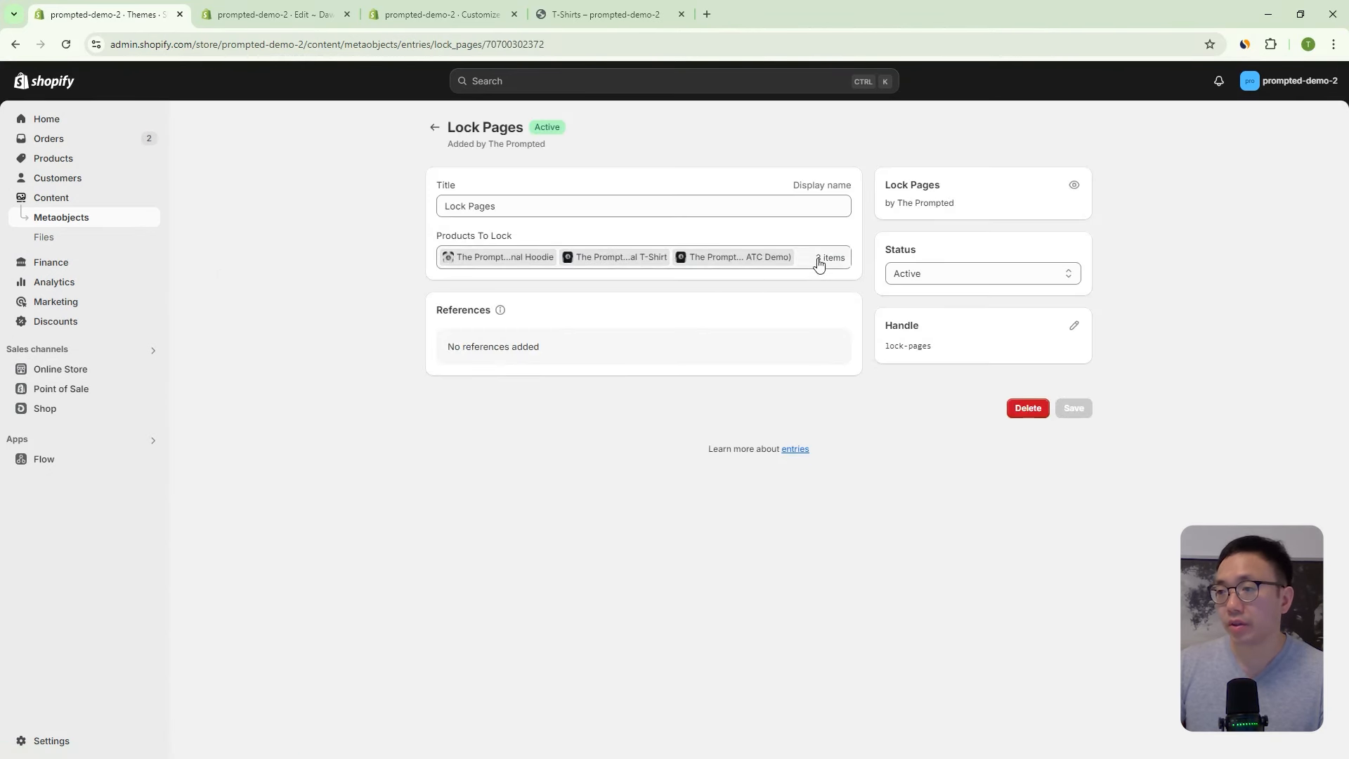
{"action": "left_click", "coordinate": [808, 261]}
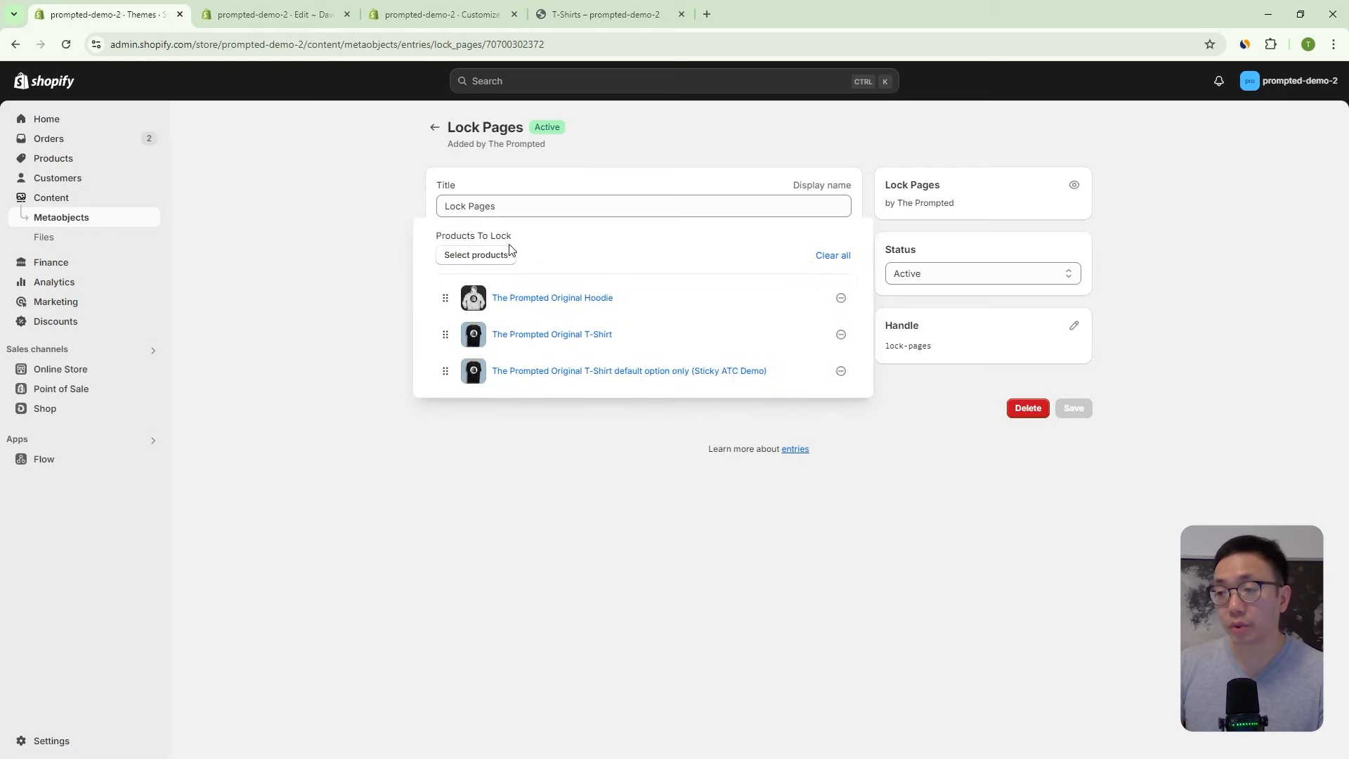
{"action": "left_click", "coordinate": [509, 253]}
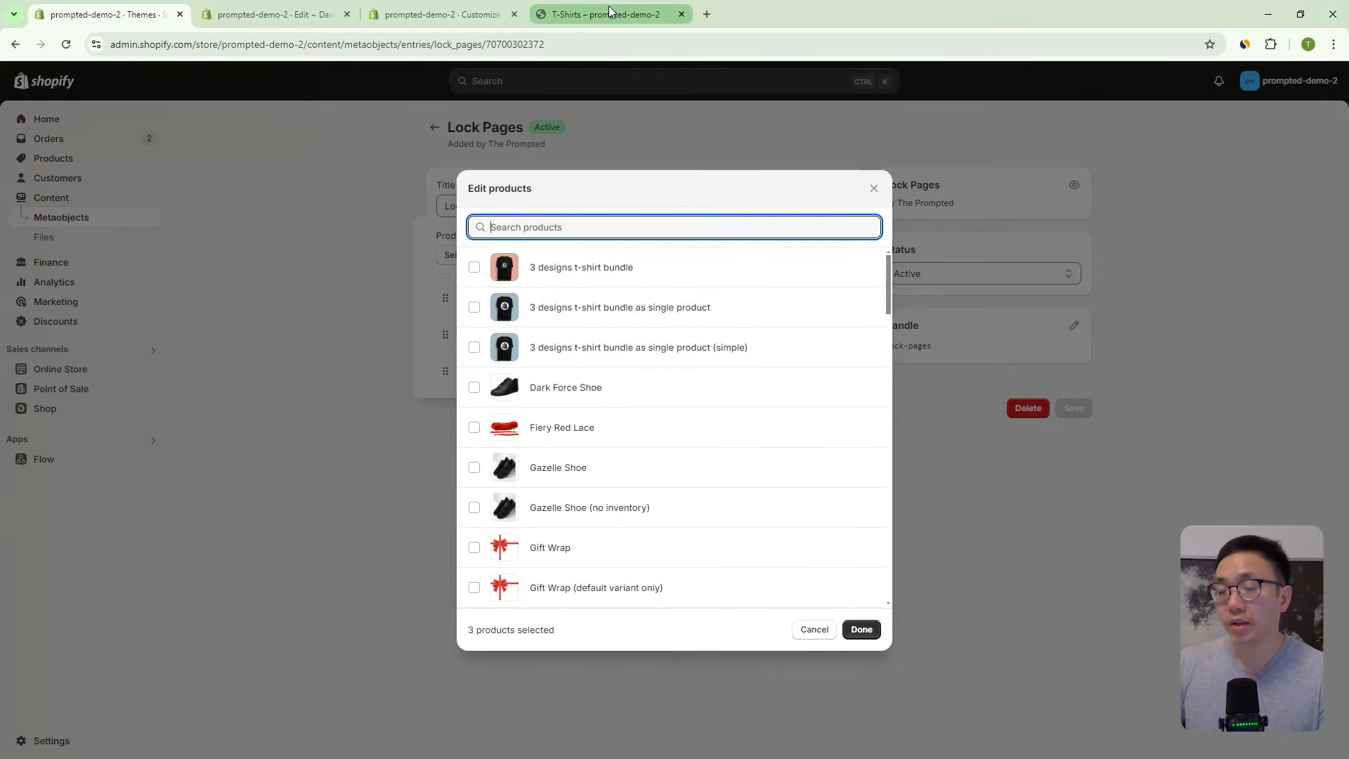
- Look over the storefront T-Shirts page and the theme's price snippet code
{"action": "mouse_move", "coordinate": [610, 11]}
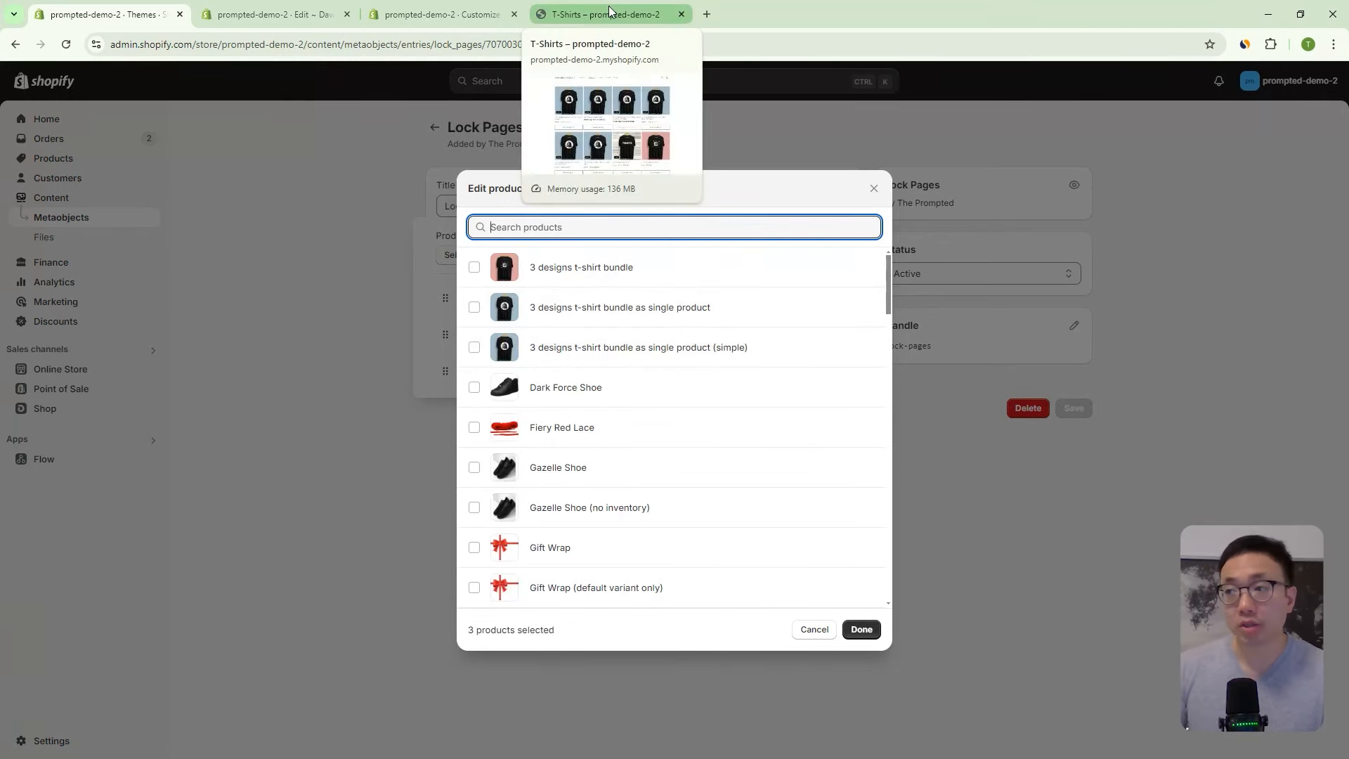
{"action": "left_click", "coordinate": [609, 11]}
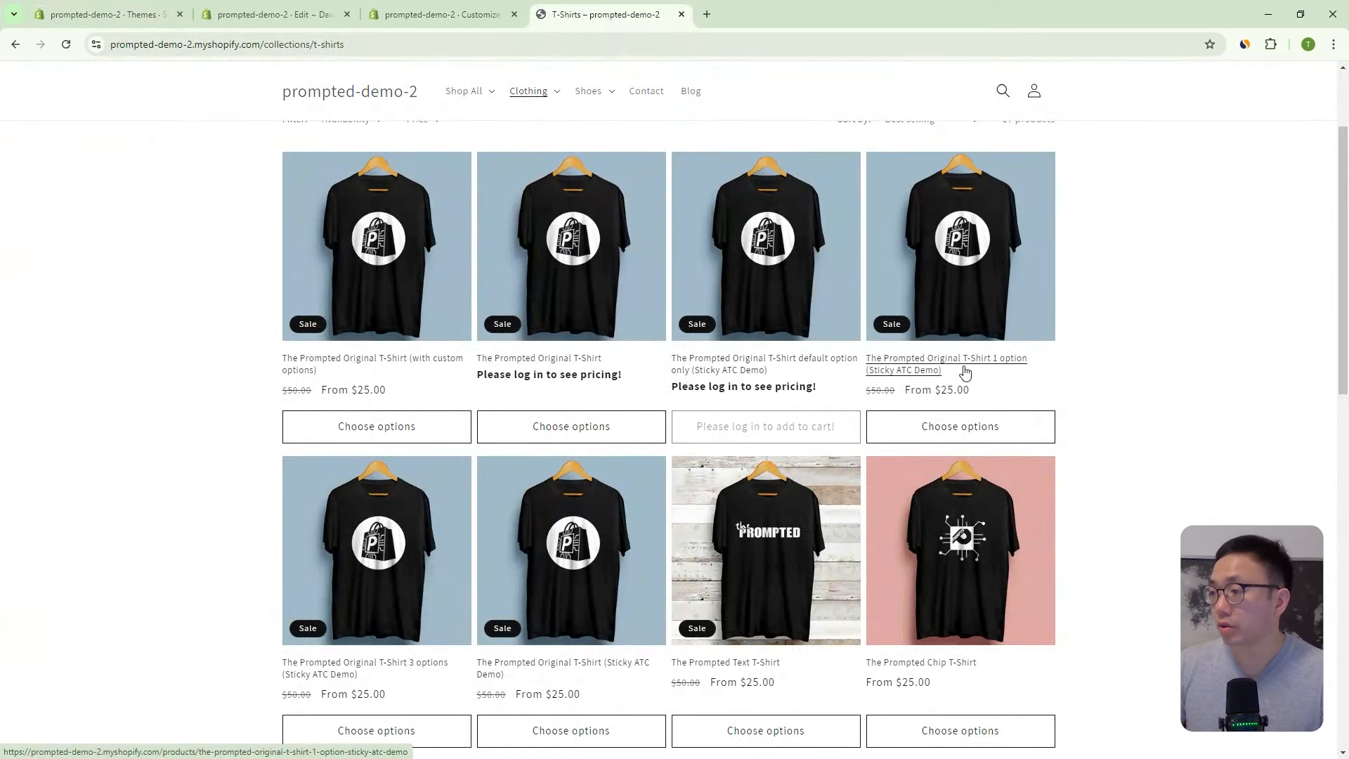
{"action": "scroll", "coordinate": [796, 390], "scroll_direction": "down", "scroll_amount": 4}
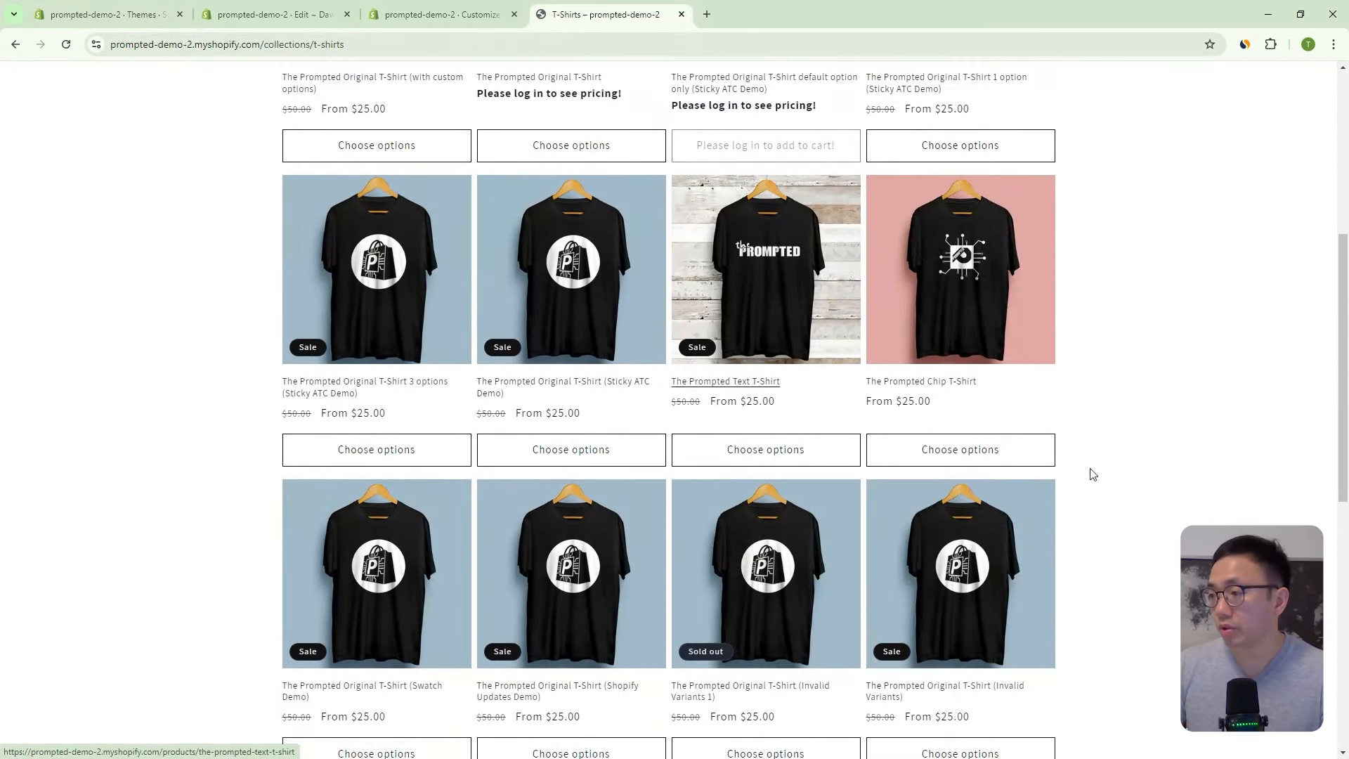
{"action": "left_click", "coordinate": [274, 14]}
{"action": "left_click", "coordinate": [105, 14]}
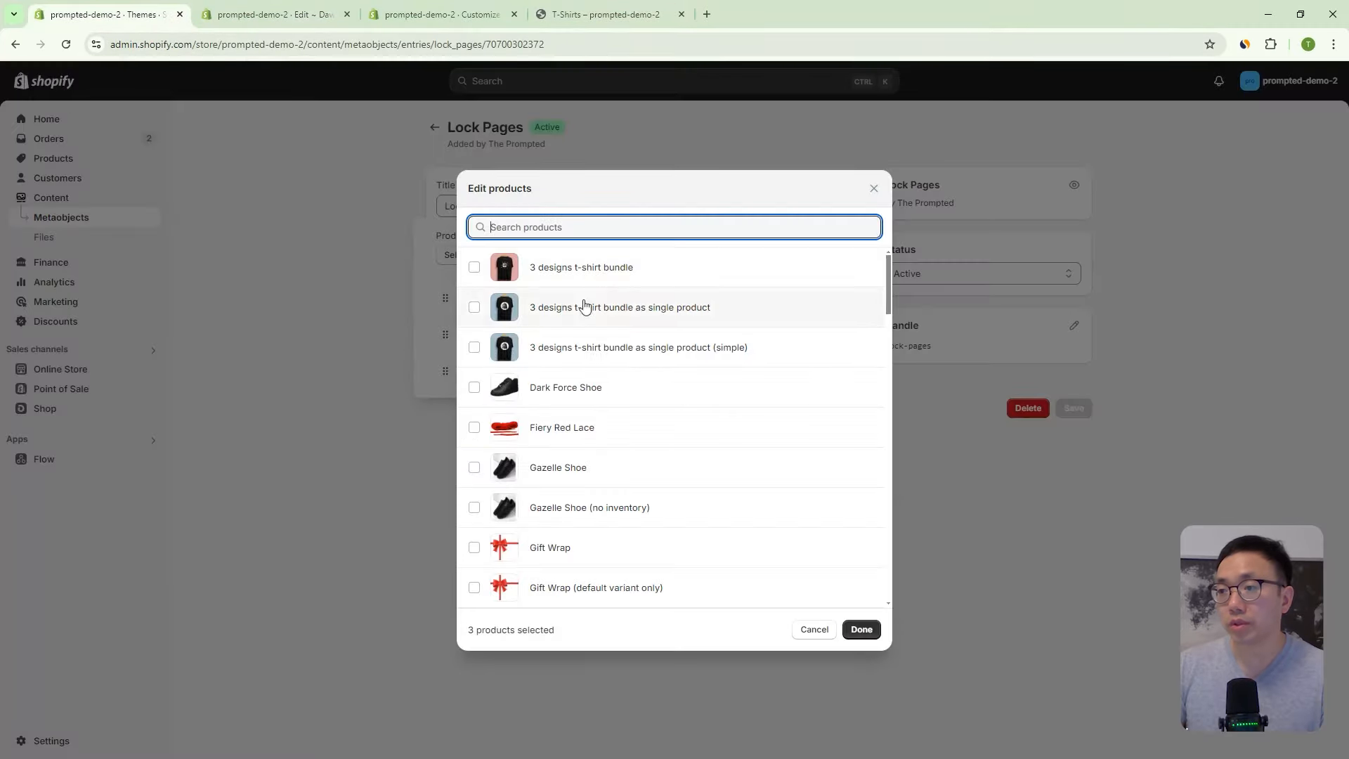
- Add The Prompted Chip T-Shirt to the products to lock and save the Lock Pages entry
{"action": "type", "text": "the p"}
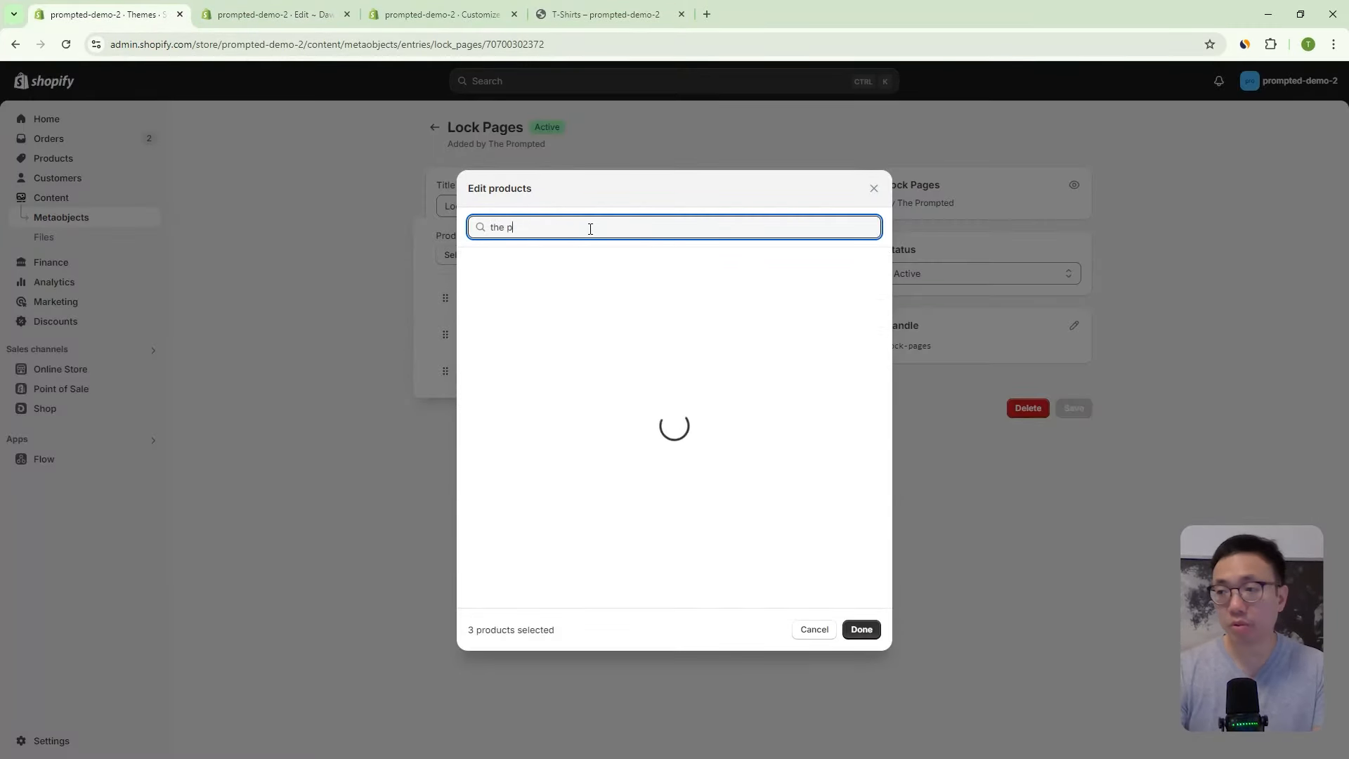
{"action": "type", "text": "rompted chip t-shirt"}
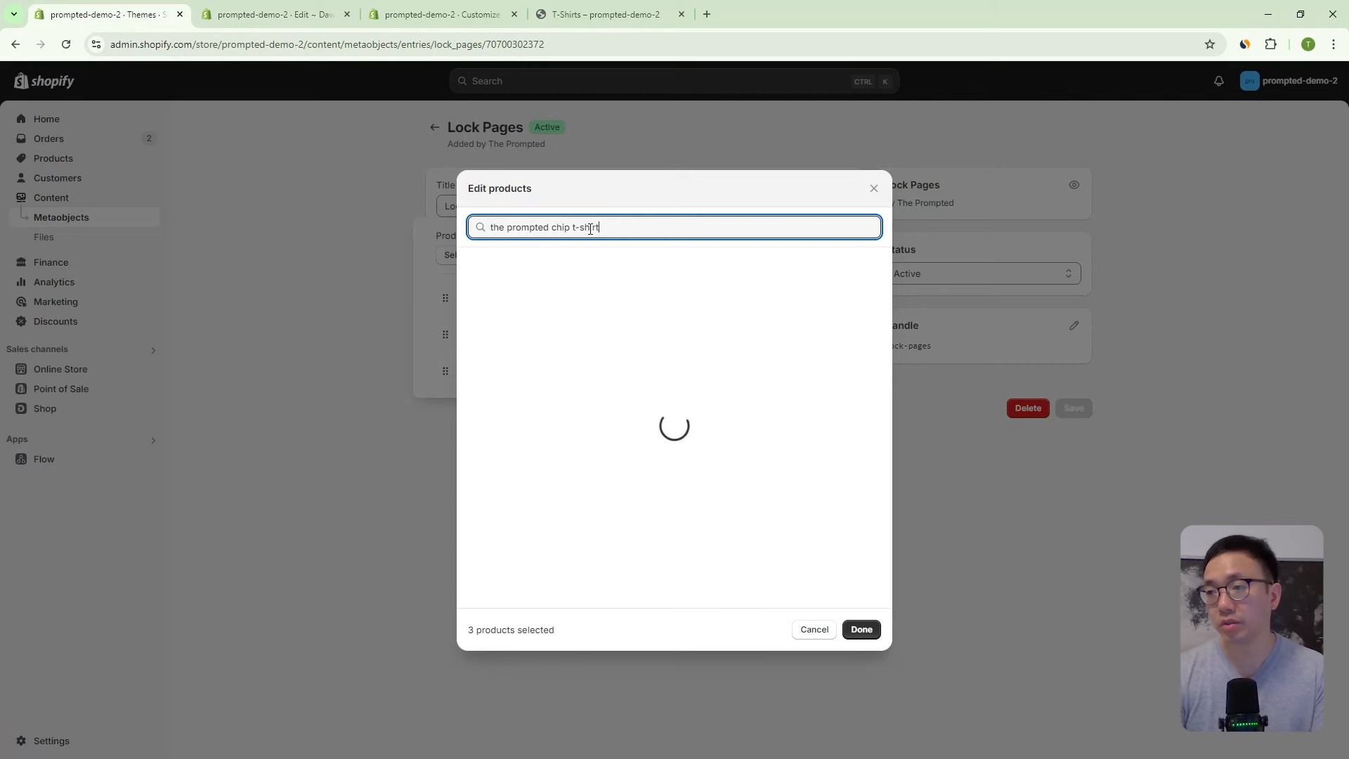
{"action": "left_click", "coordinate": [632, 262]}
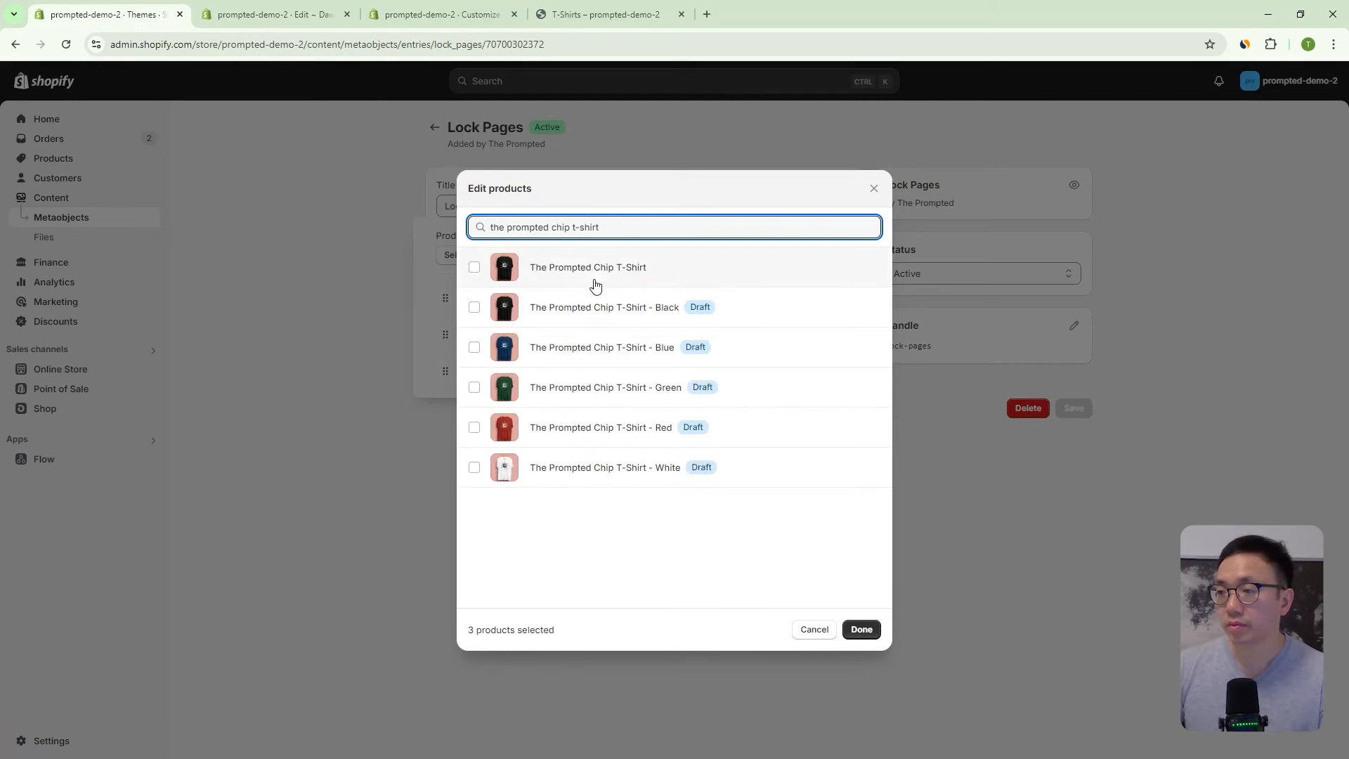
{"action": "left_click", "coordinate": [863, 631]}
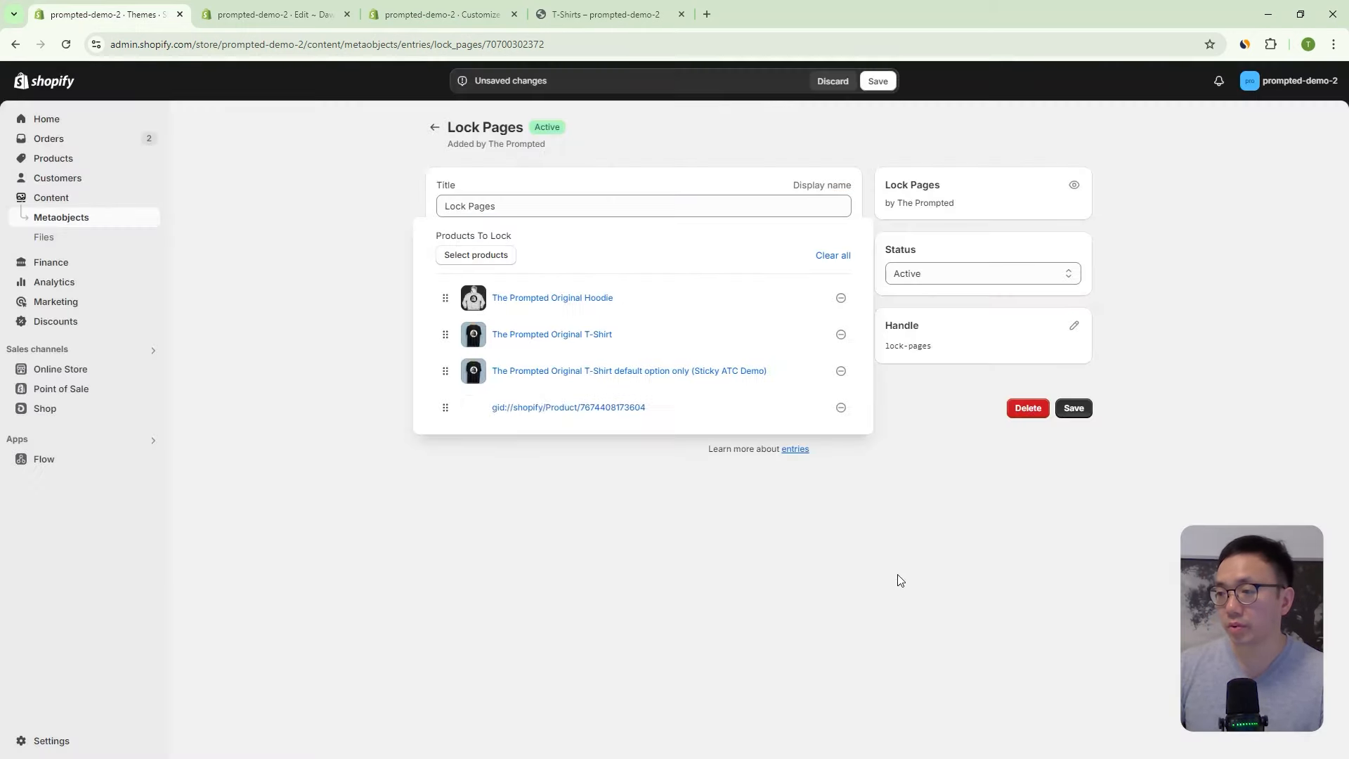
{"action": "left_click", "coordinate": [1087, 416]}
{"action": "left_click", "coordinate": [583, 14]}
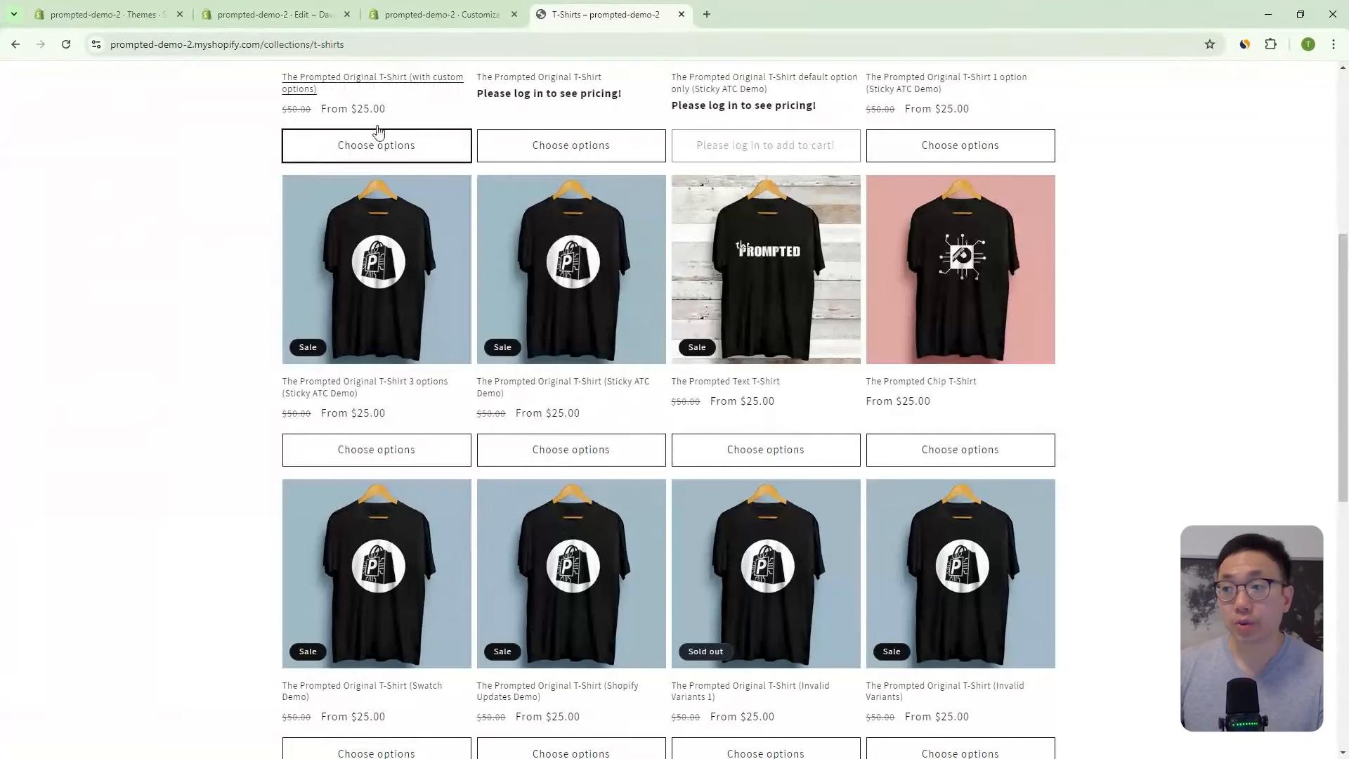
{"action": "left_click", "coordinate": [417, 17]}
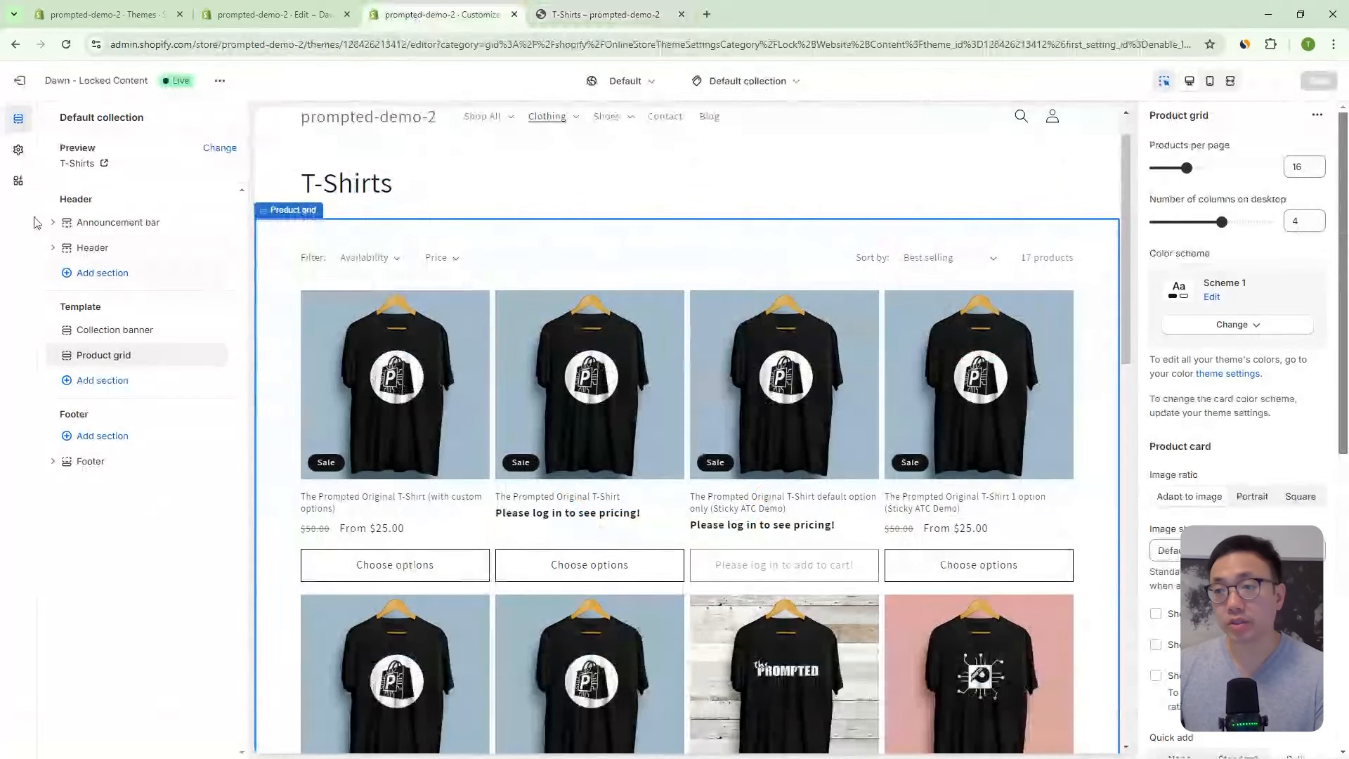
- Switch Lock All Product Prices on, then back off again, in Theme settings
{"action": "left_click", "coordinate": [18, 149]}
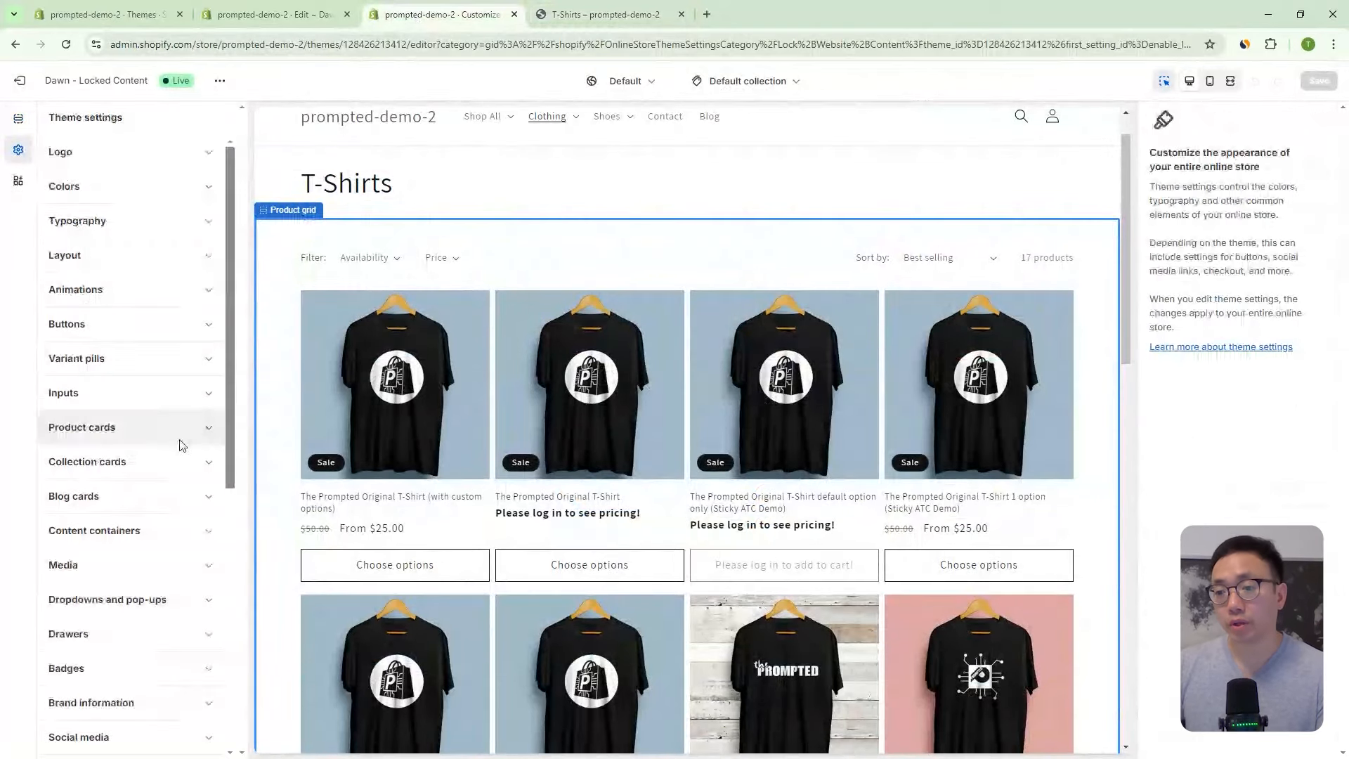
{"action": "scroll", "coordinate": [187, 446], "scroll_direction": "down", "scroll_amount": 2}
{"action": "scroll", "coordinate": [191, 446], "scroll_direction": "down", "scroll_amount": 5}
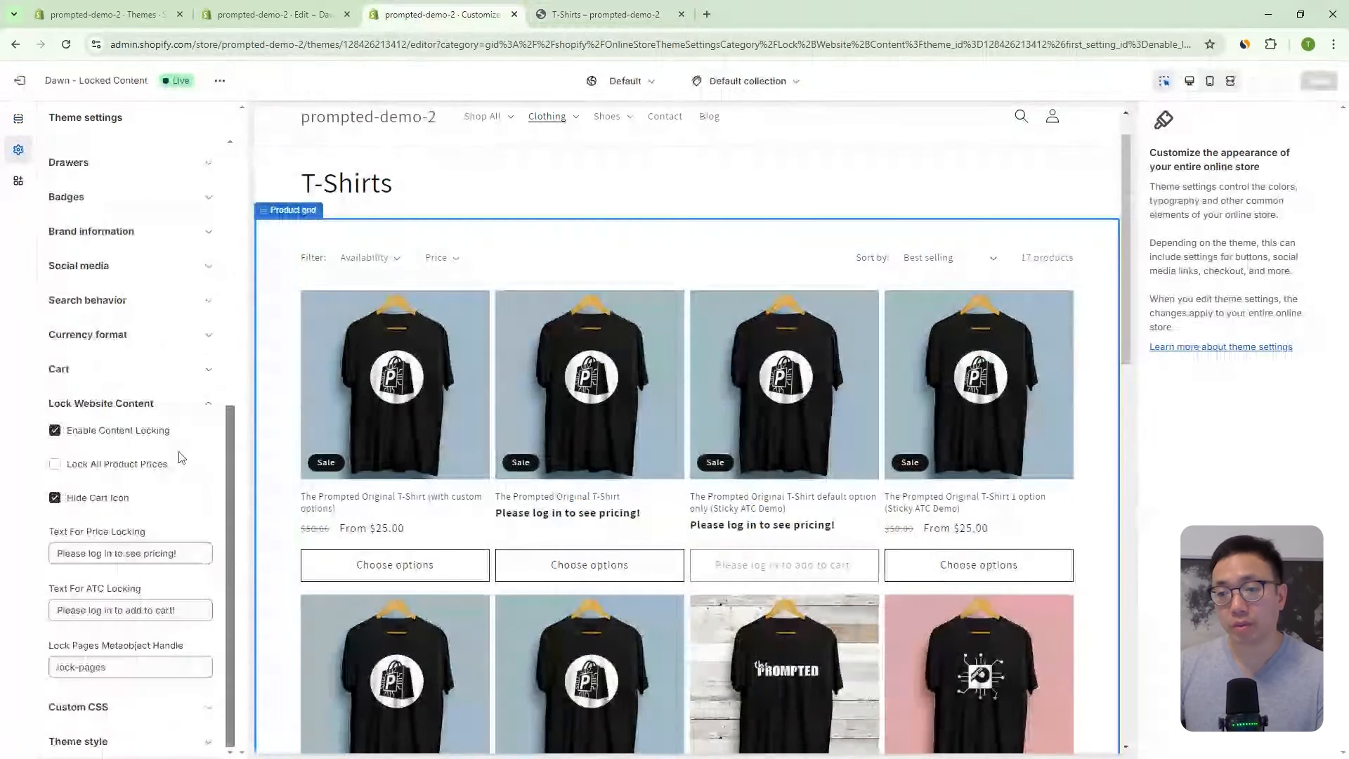
{"action": "left_click", "coordinate": [133, 468]}
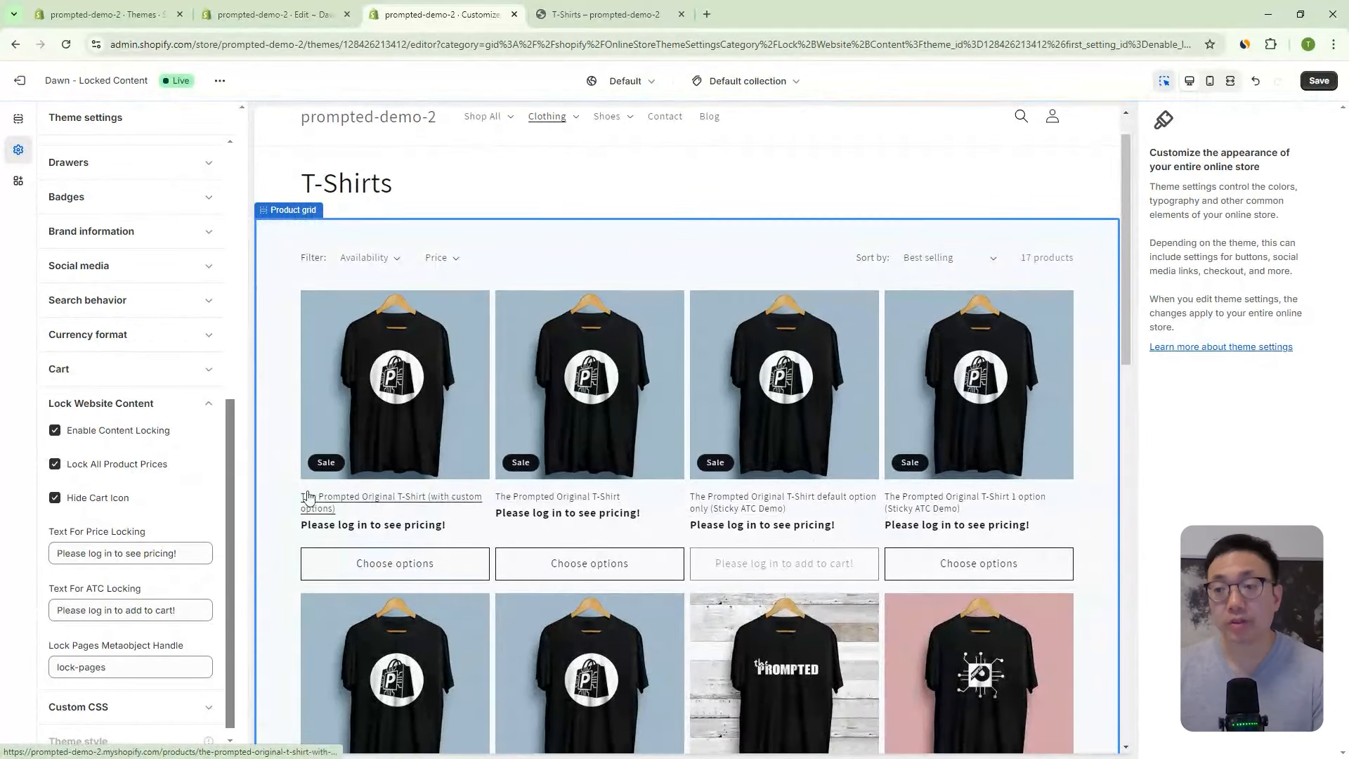
{"action": "left_click", "coordinate": [135, 468]}
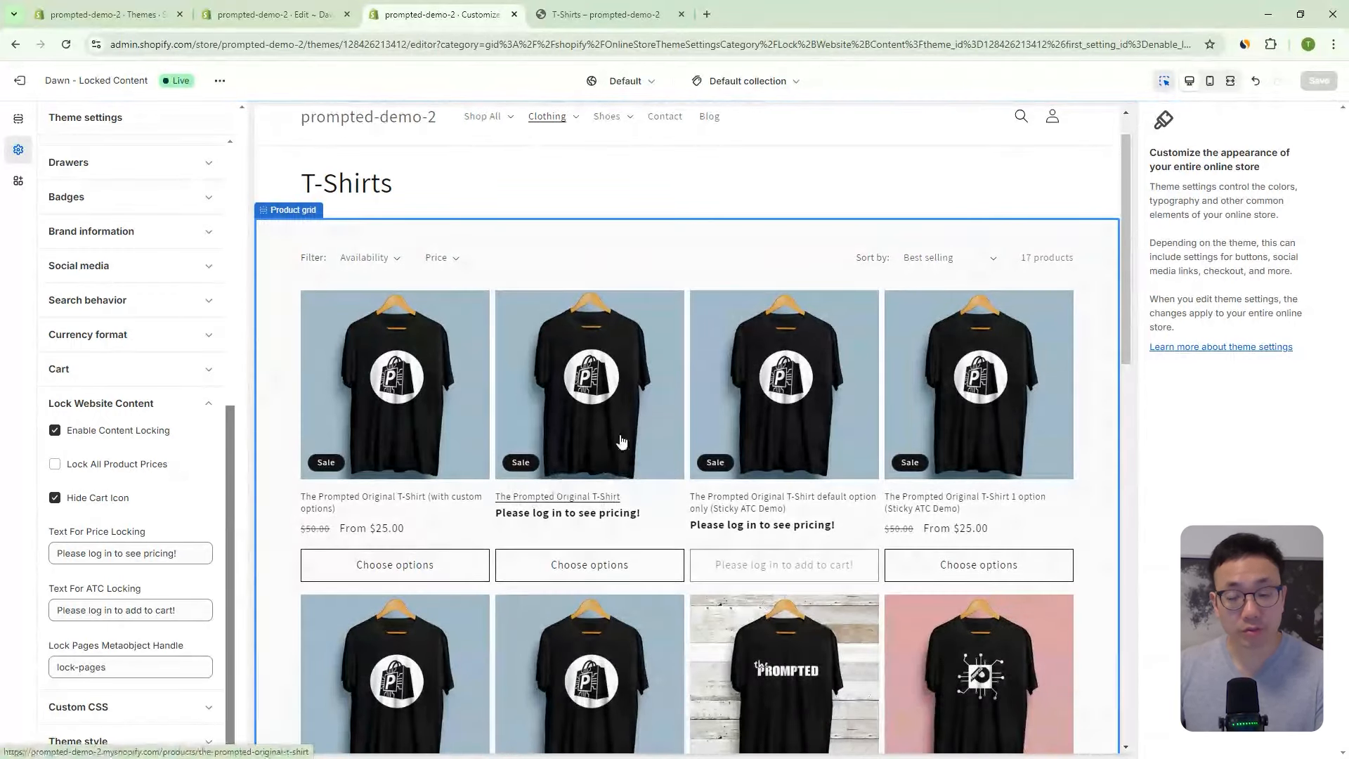
{"action": "scroll", "coordinate": [731, 429], "scroll_direction": "down", "scroll_amount": 2}
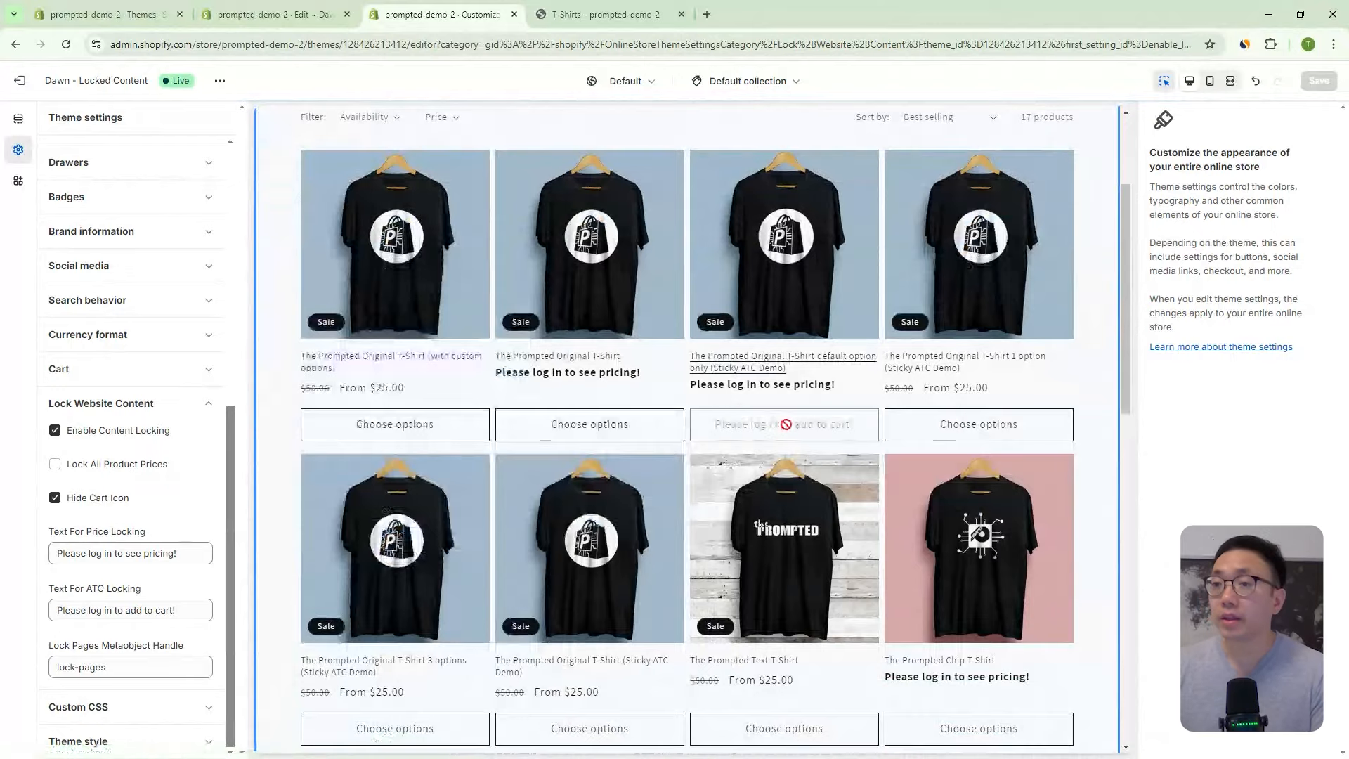
{"action": "left_click", "coordinate": [109, 14]}
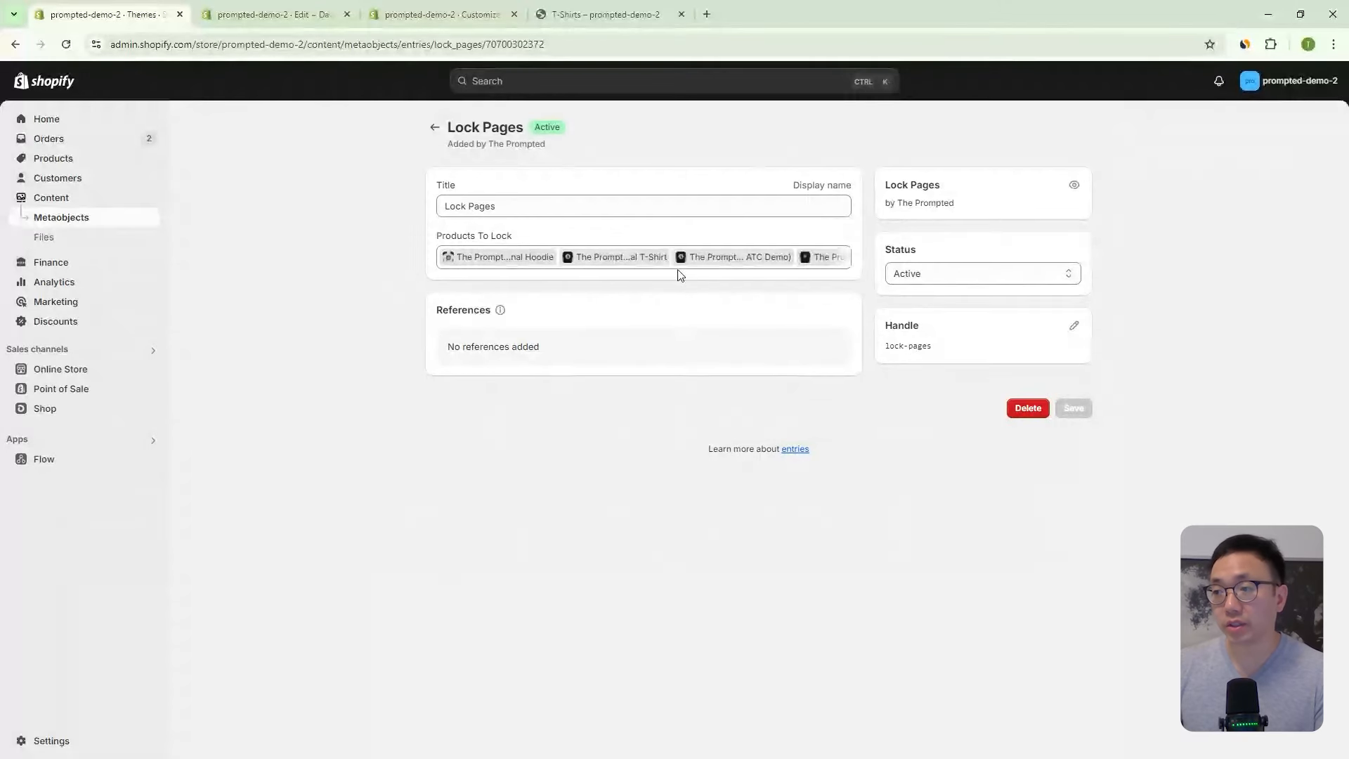
- Review the four Products To Lock entries, then reload the T-Shirts storefront
{"action": "left_click", "coordinate": [811, 262]}
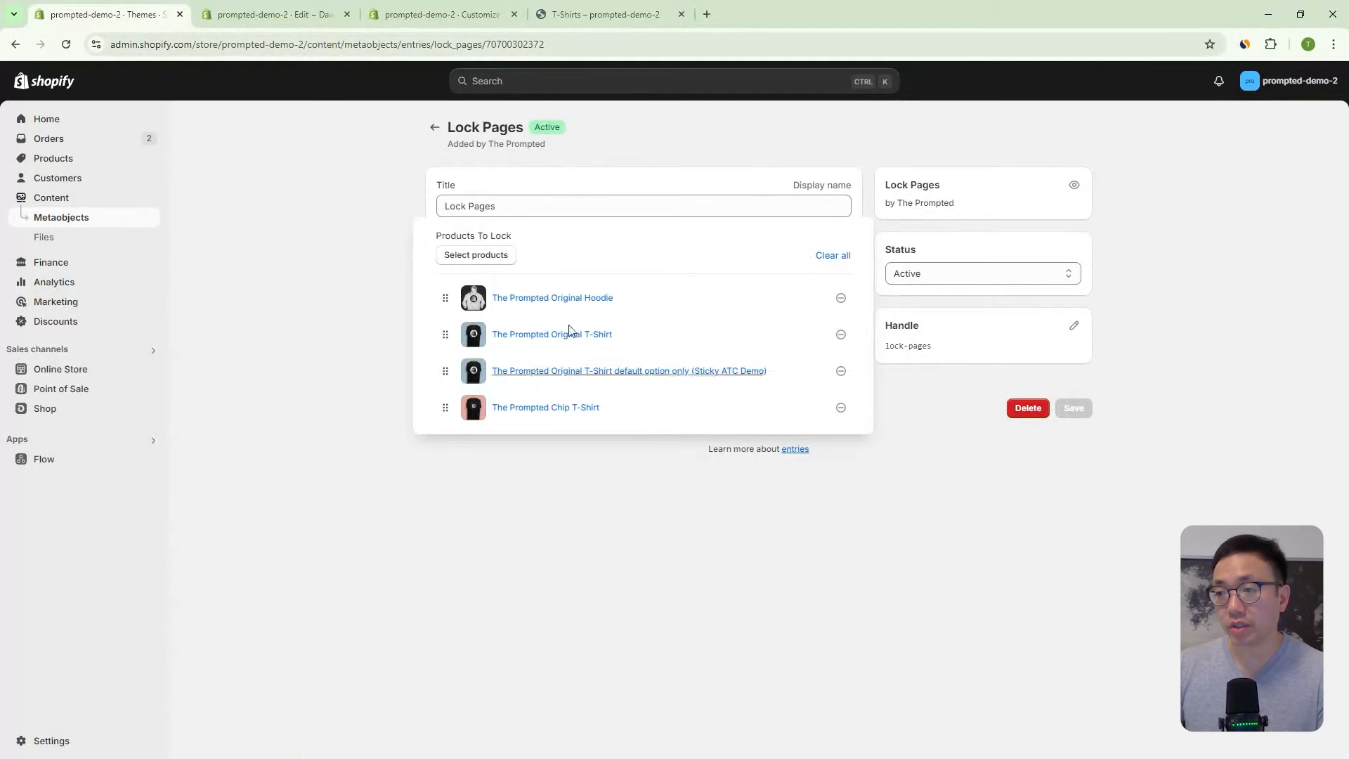
{"action": "left_click", "coordinate": [274, 180]}
{"action": "left_click", "coordinate": [650, 9]}
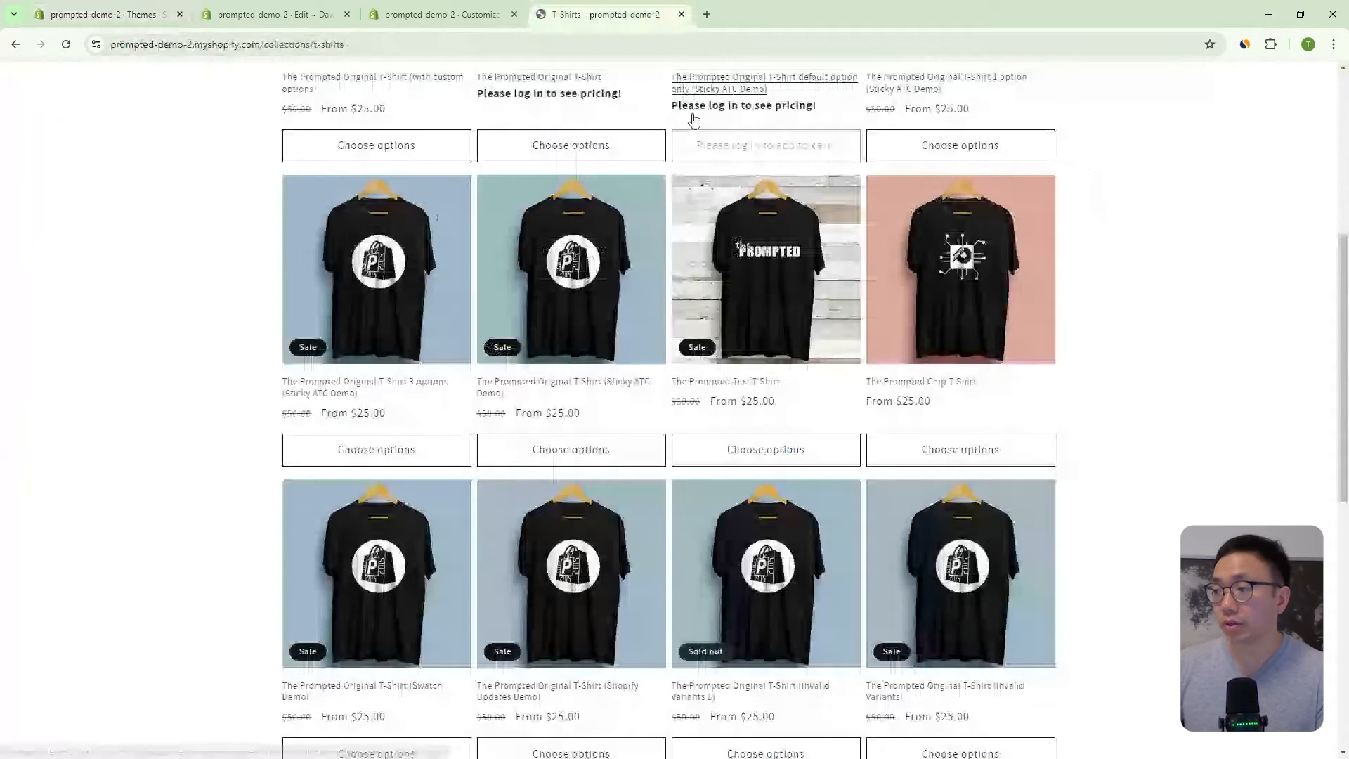
{"action": "left_click", "coordinate": [66, 45]}
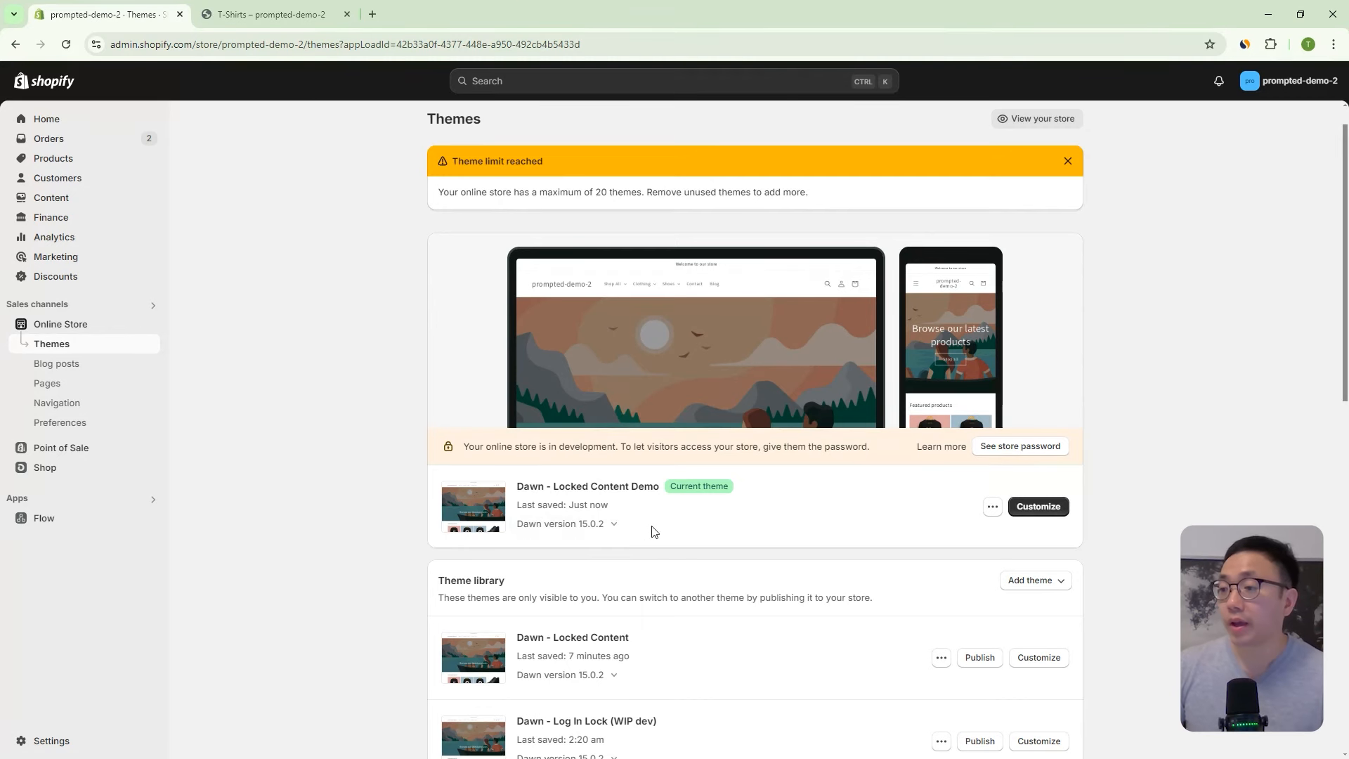
- Reload the T-Shirts storefront, then open Dawn - Locked Content Demo in the theme editor via Customize
{"action": "left_click_drag", "start_coordinate": [659, 488], "coordinate": [526, 487]}
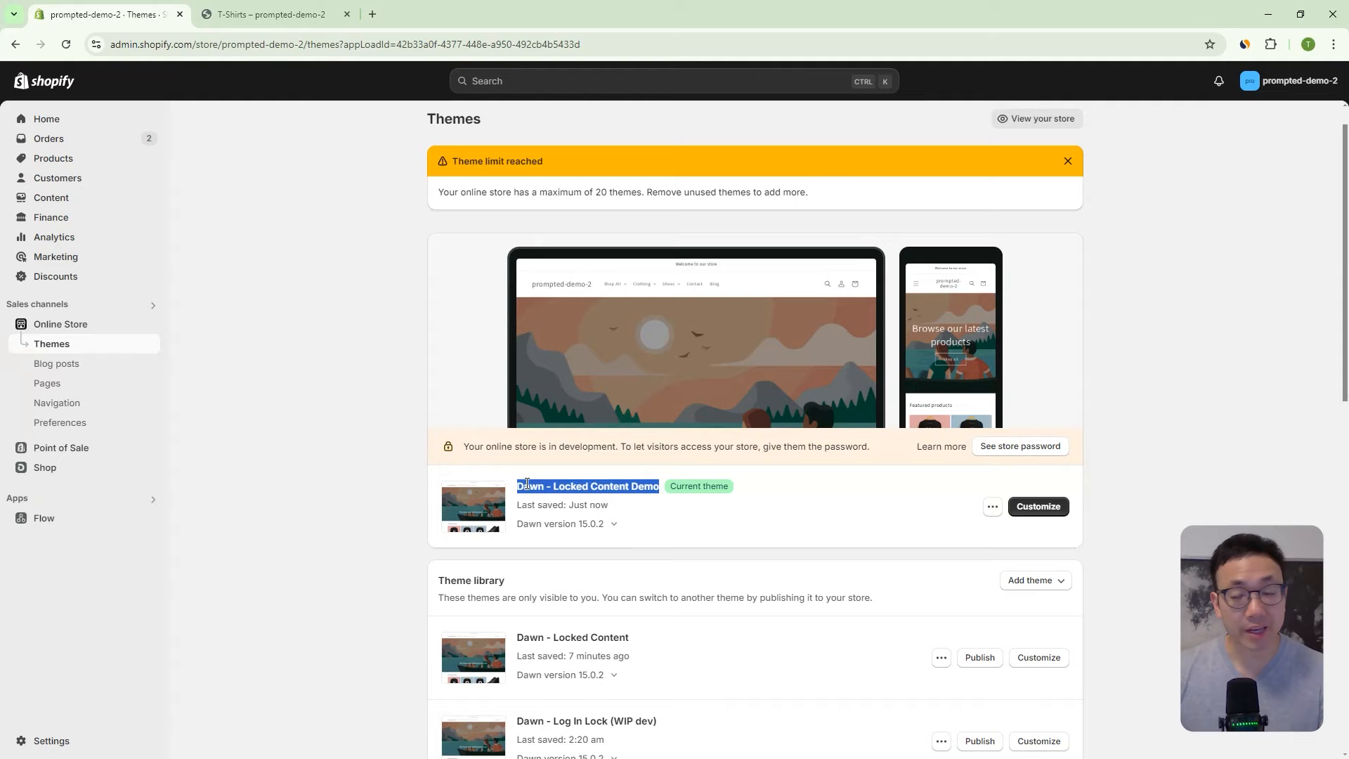
{"action": "left_click", "coordinate": [325, 12]}
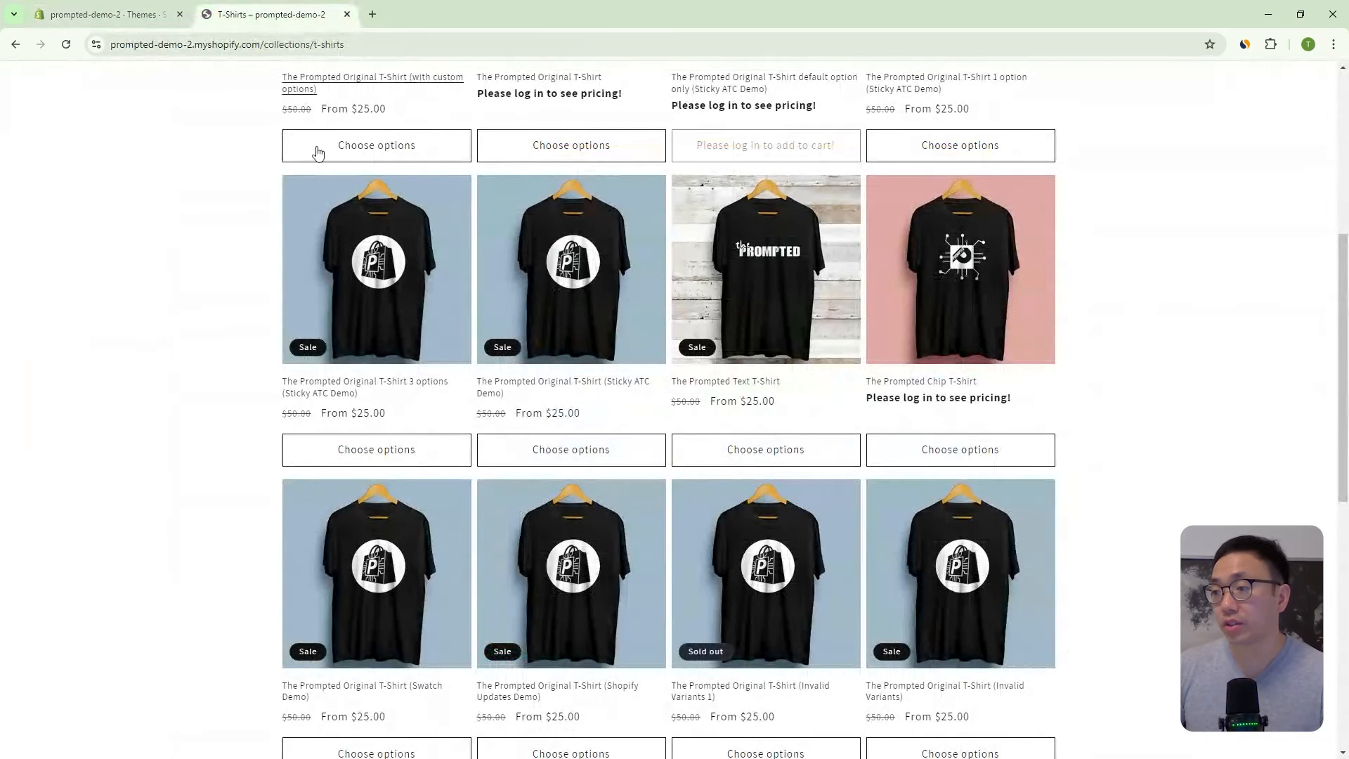
{"action": "scroll", "coordinate": [333, 193], "scroll_direction": "up", "scroll_amount": 3}
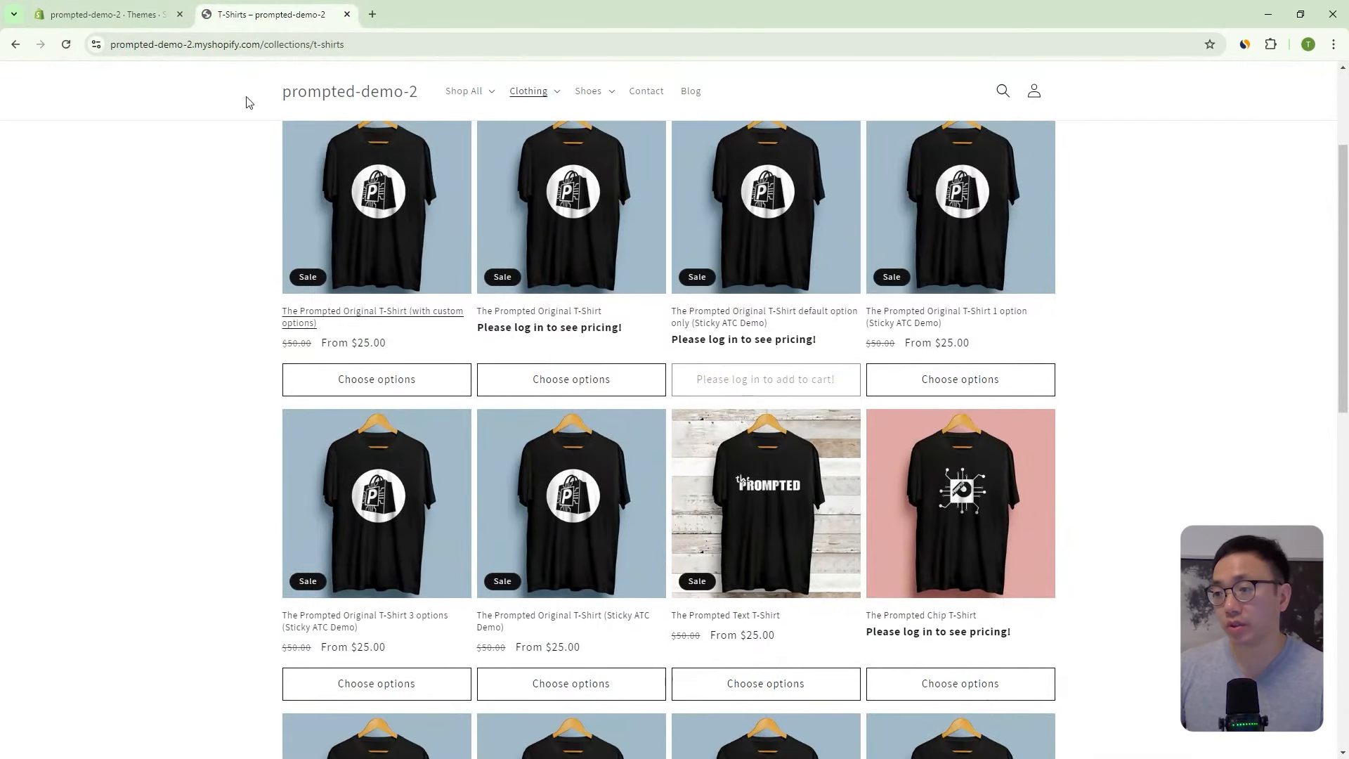
{"action": "left_click", "coordinate": [67, 47]}
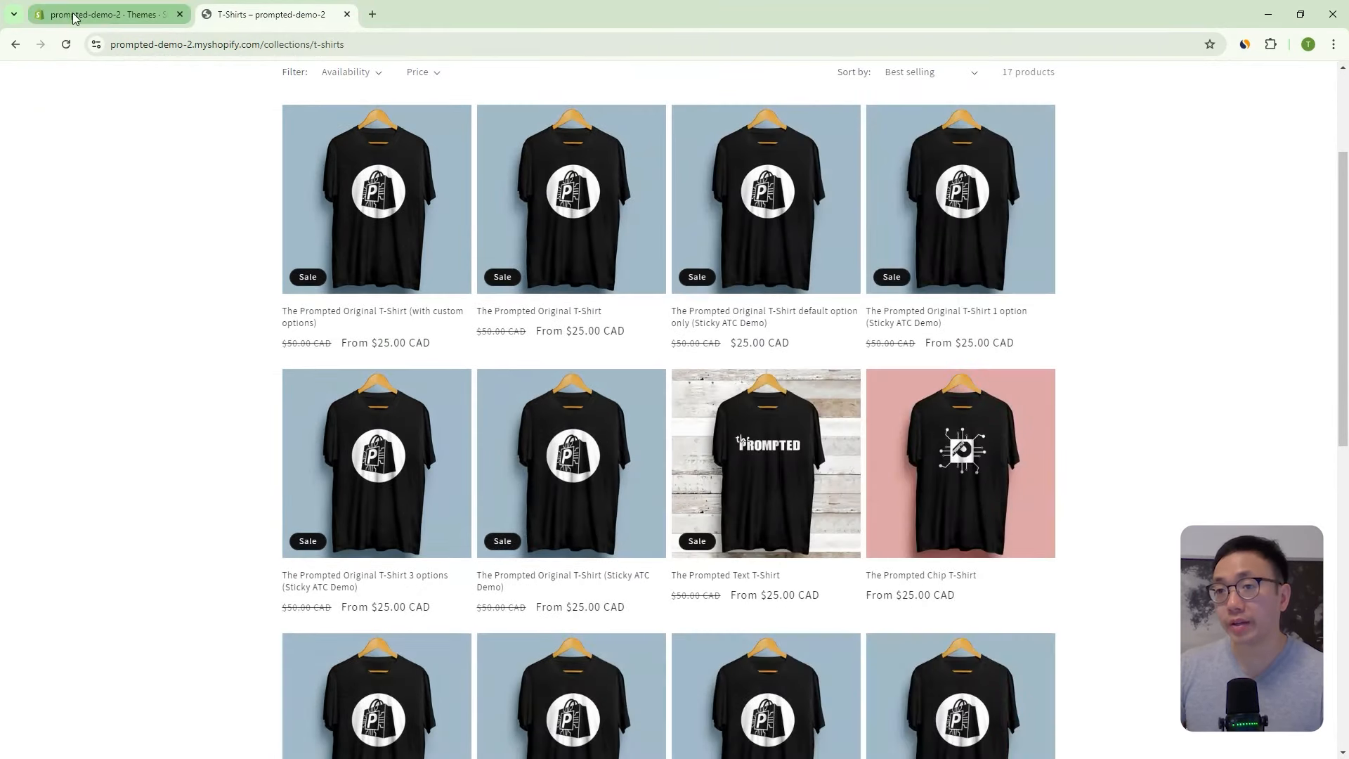
{"action": "left_click", "coordinate": [75, 15]}
{"action": "left_click", "coordinate": [1060, 517]}
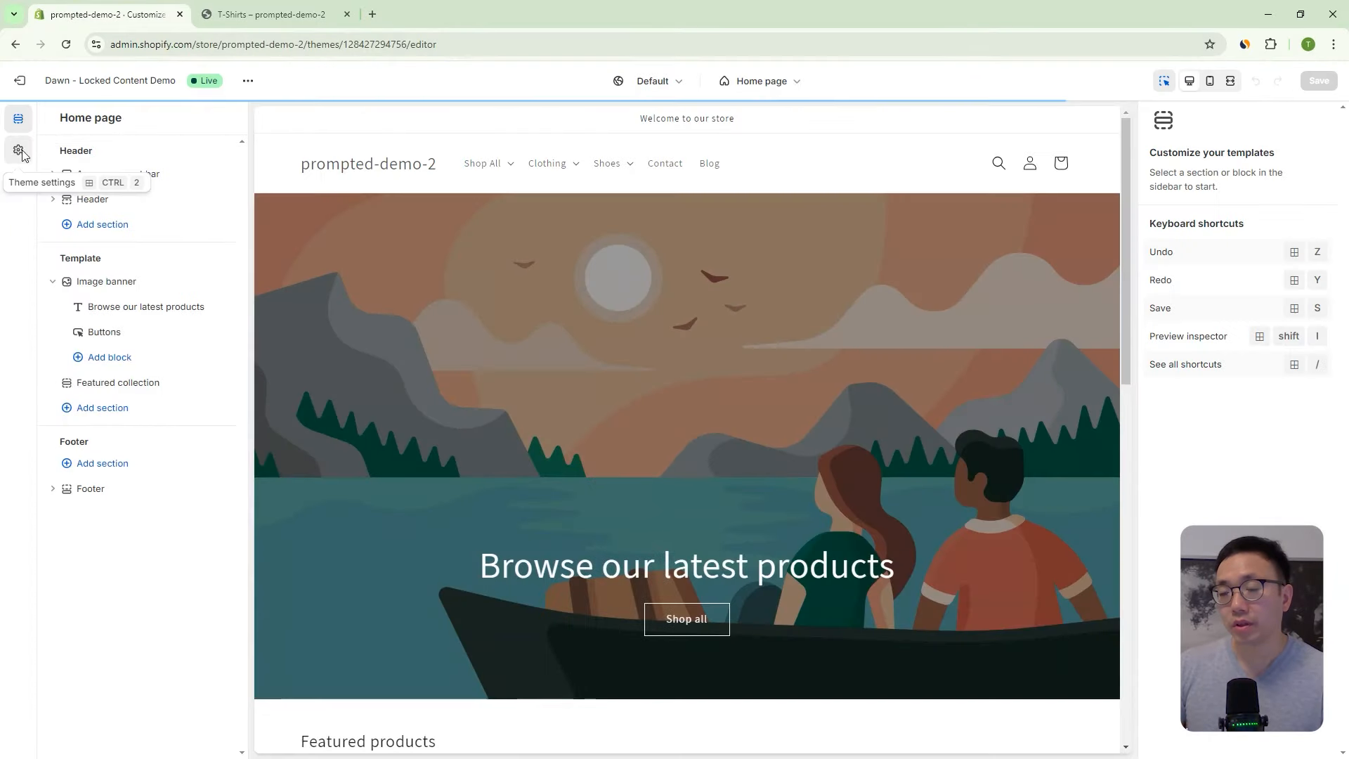
- Scroll through the Theme settings list, then exit the theme editor back to the Themes page
{"action": "left_click", "coordinate": [18, 149]}
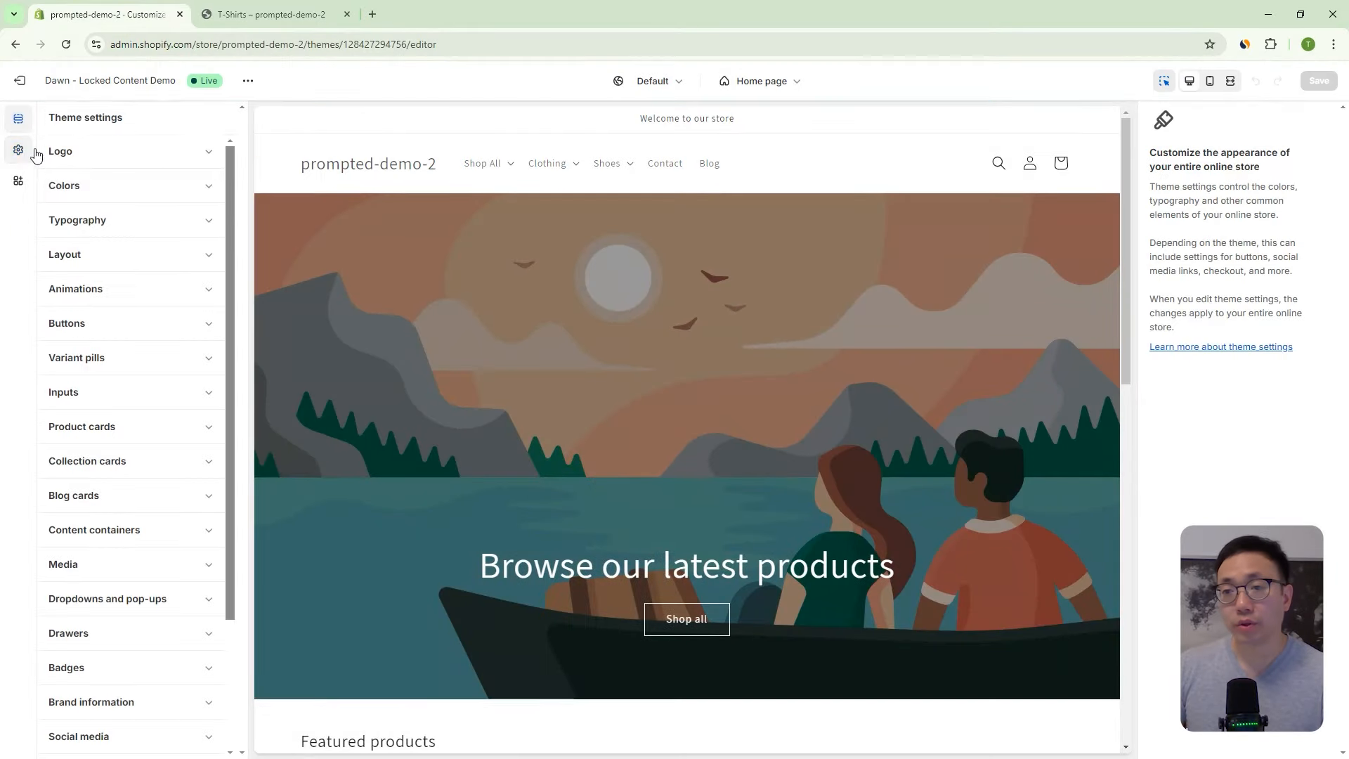
{"action": "scroll", "coordinate": [192, 263], "scroll_direction": "down", "scroll_amount": 5}
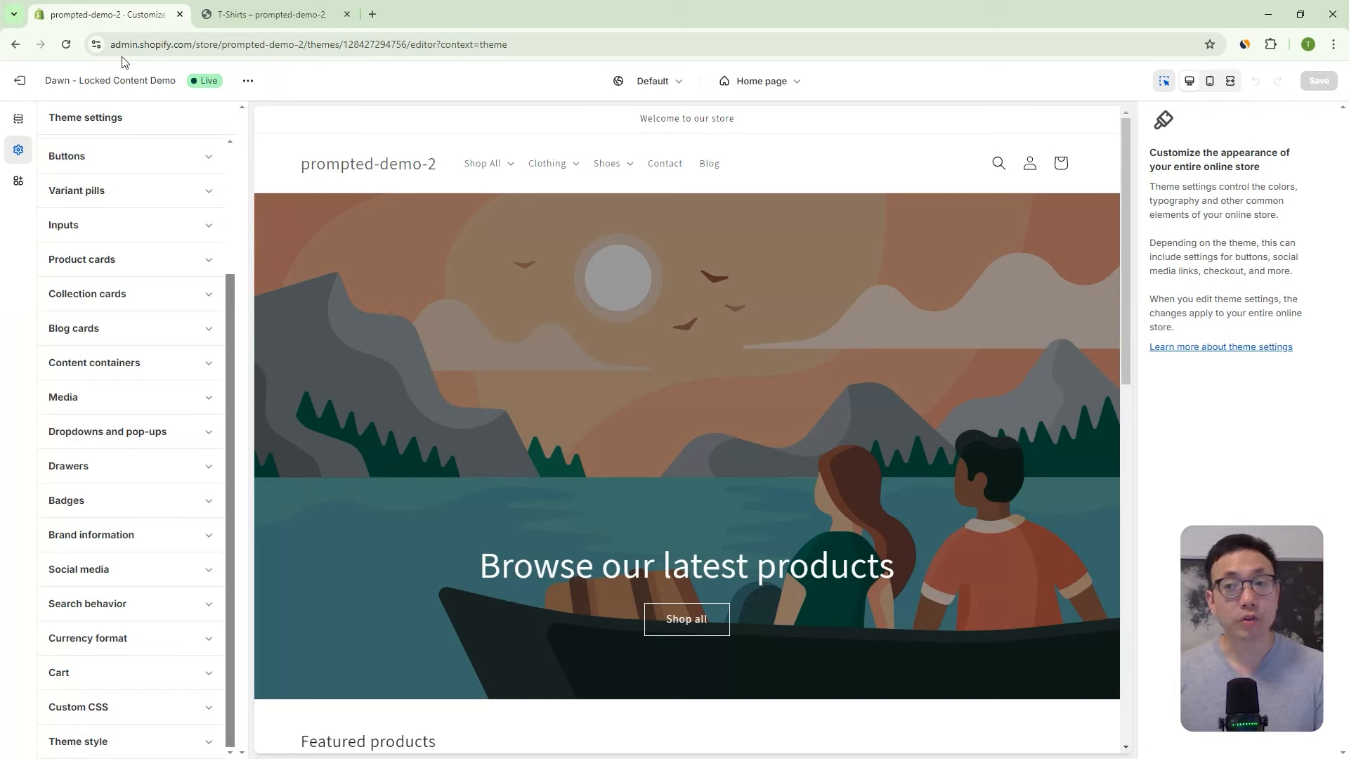
{"action": "right_click", "coordinate": [37, 88]}
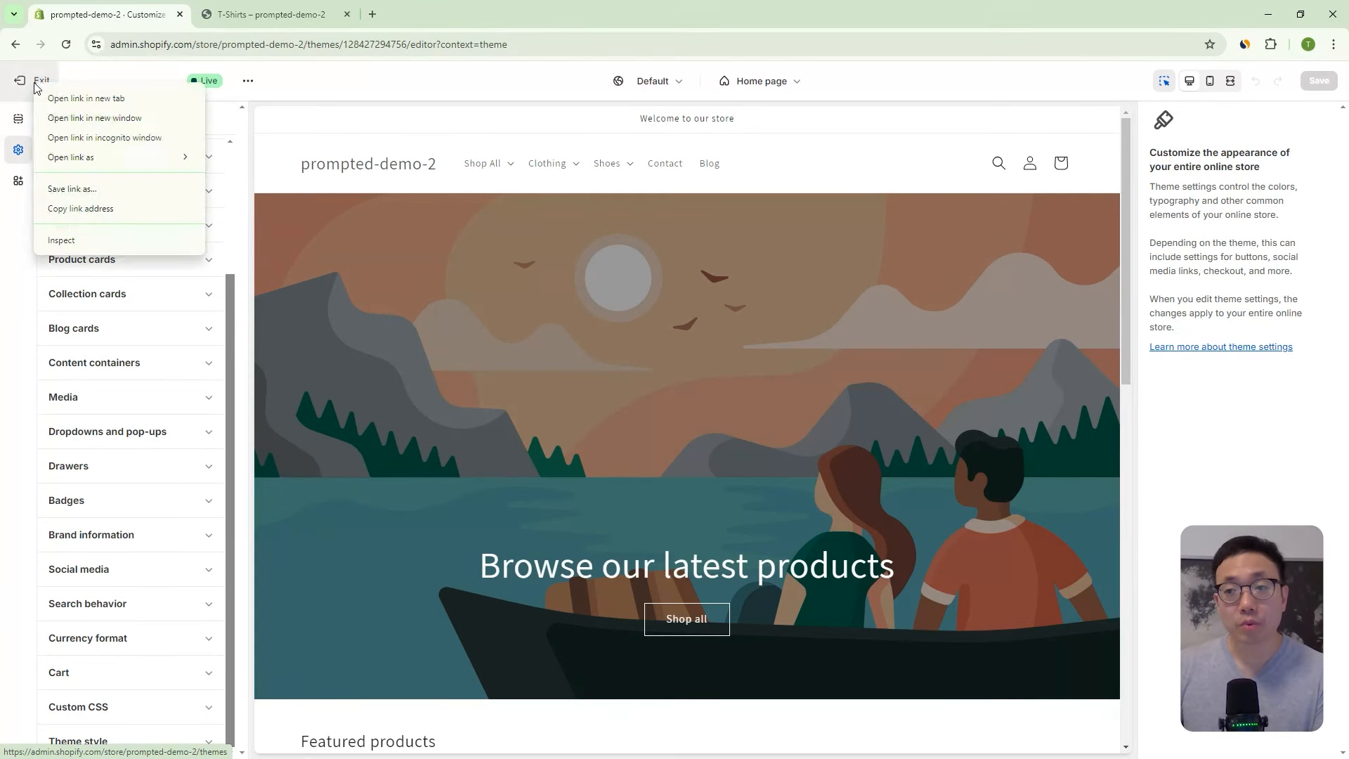
{"action": "left_click", "coordinate": [93, 25]}
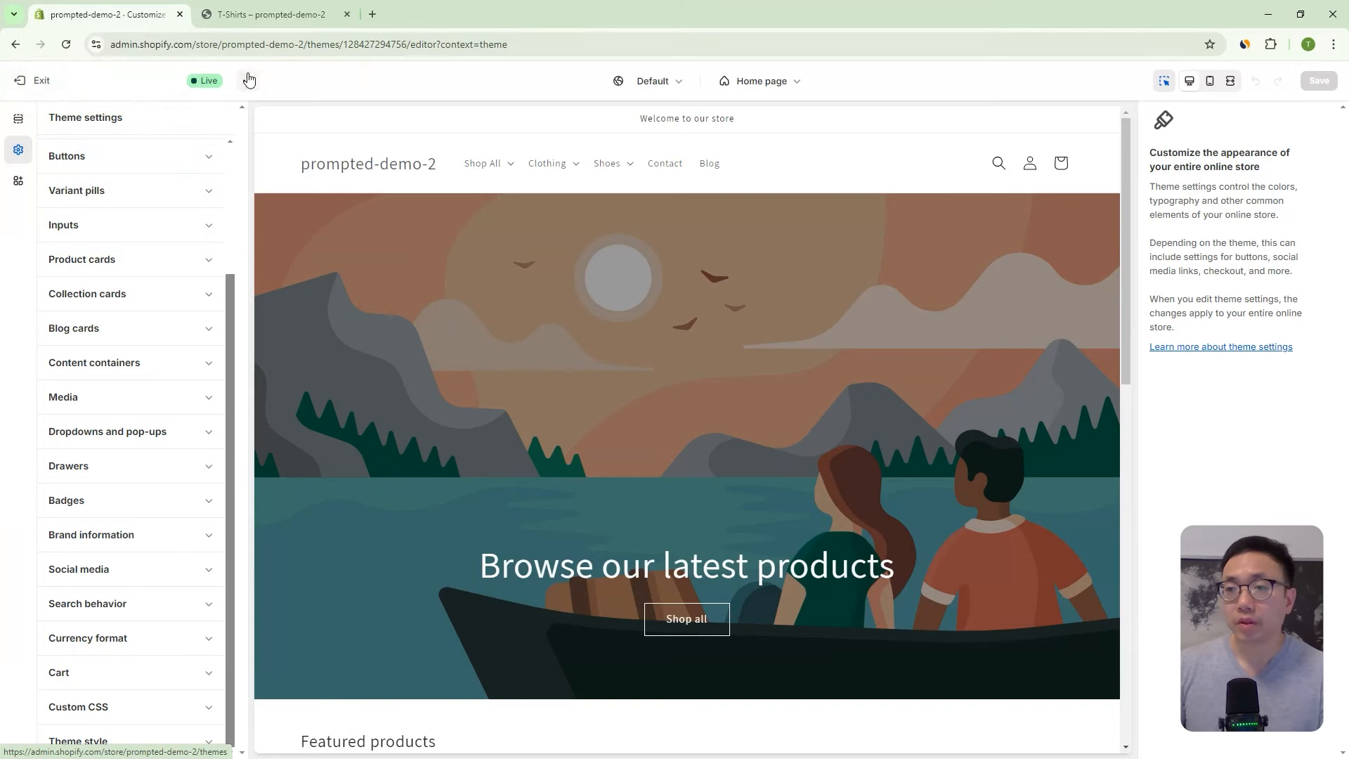
{"action": "left_click", "coordinate": [21, 81]}
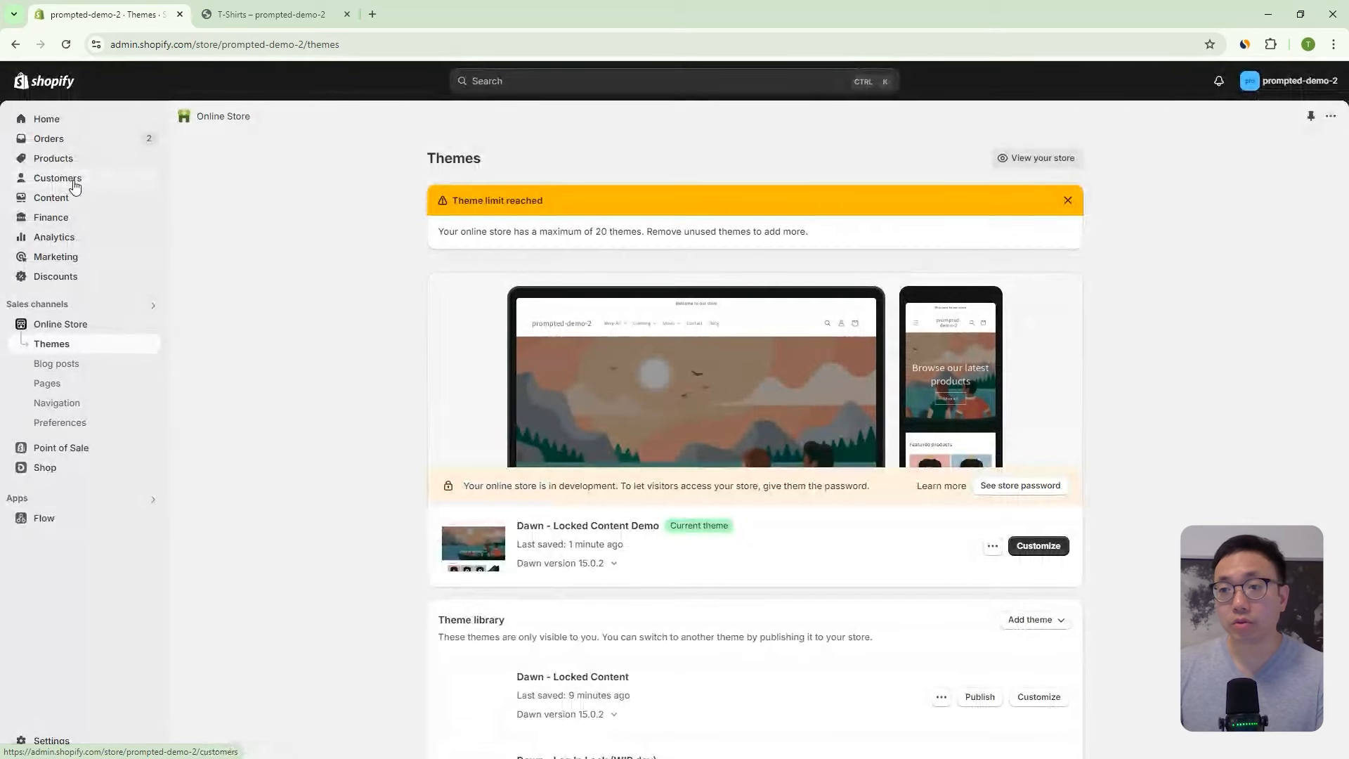
- Start a new metaobject definition under Settings > Custom data, then leave settings without saving
{"action": "left_click", "coordinate": [81, 740]}
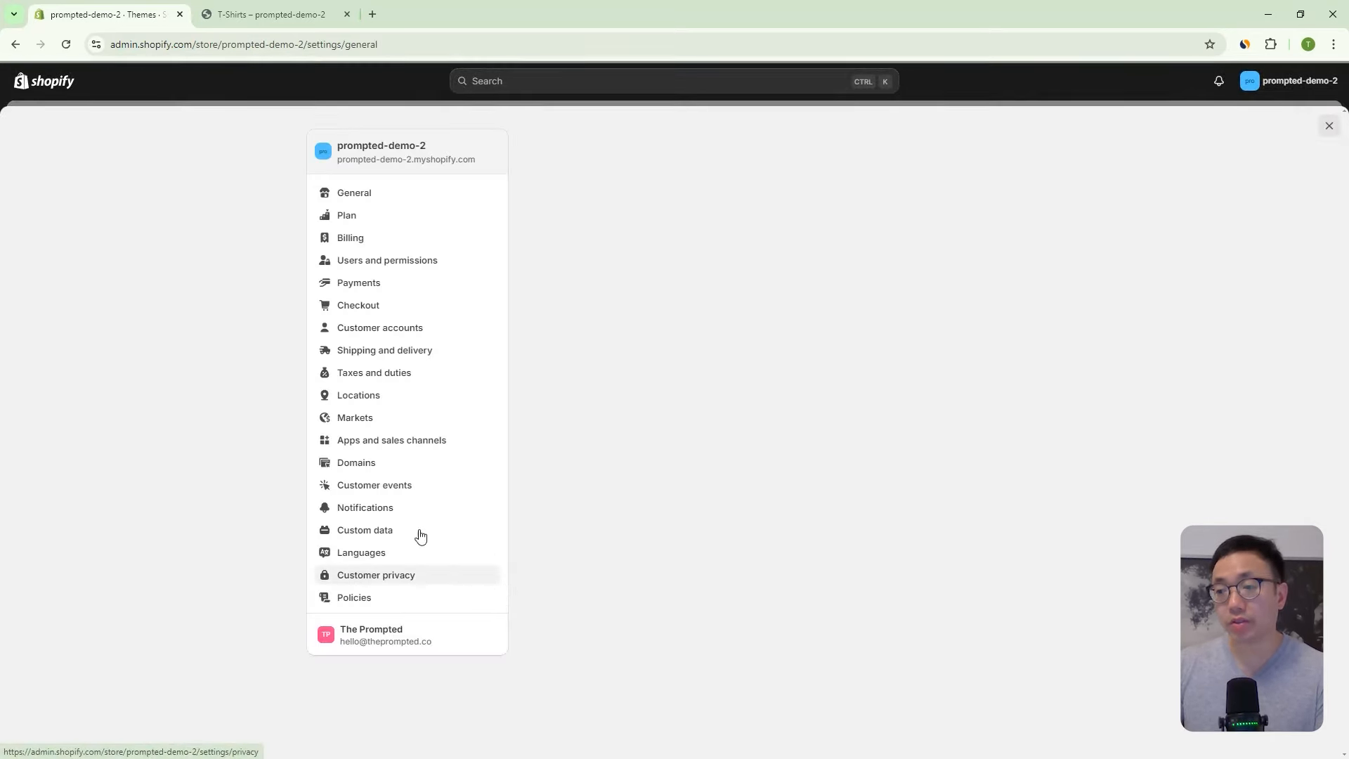
{"action": "left_click", "coordinate": [359, 532]}
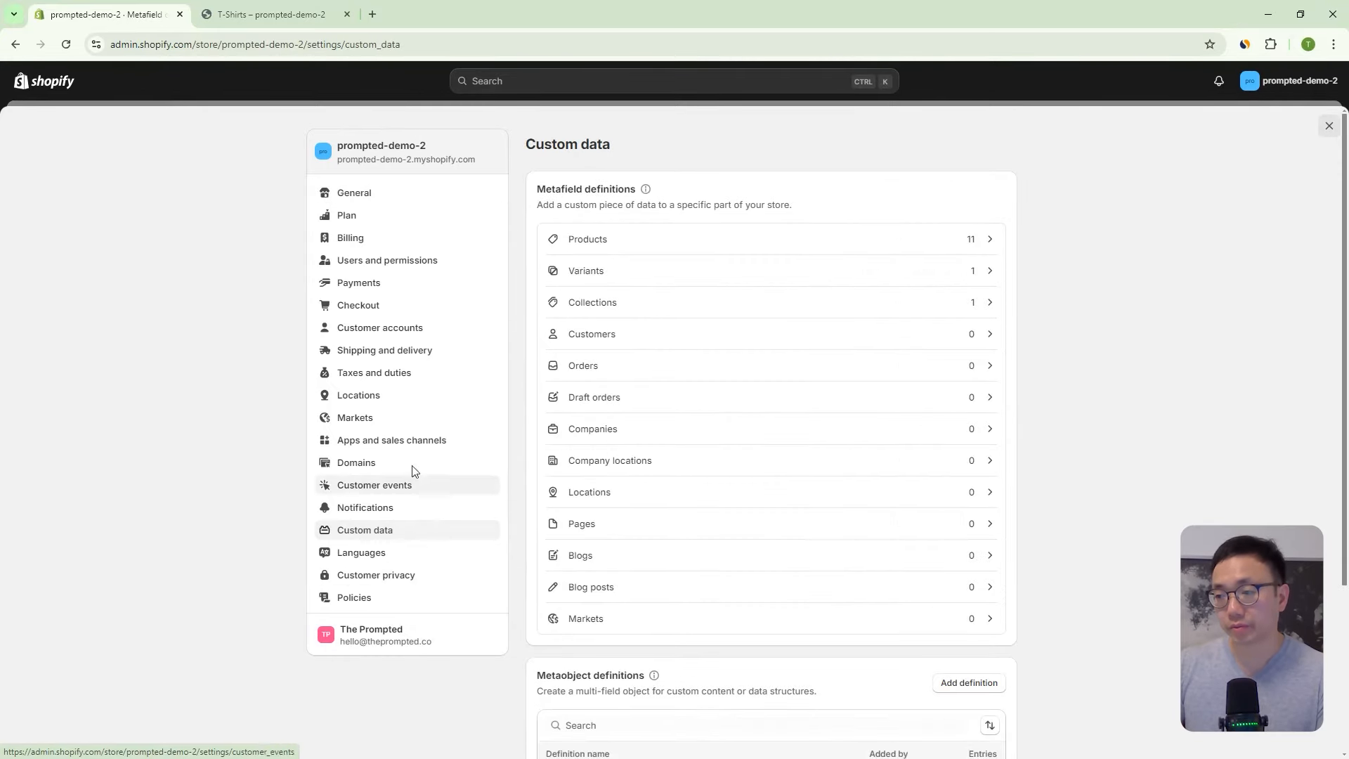
{"action": "scroll", "coordinate": [1181, 461], "scroll_direction": "down", "scroll_amount": 3}
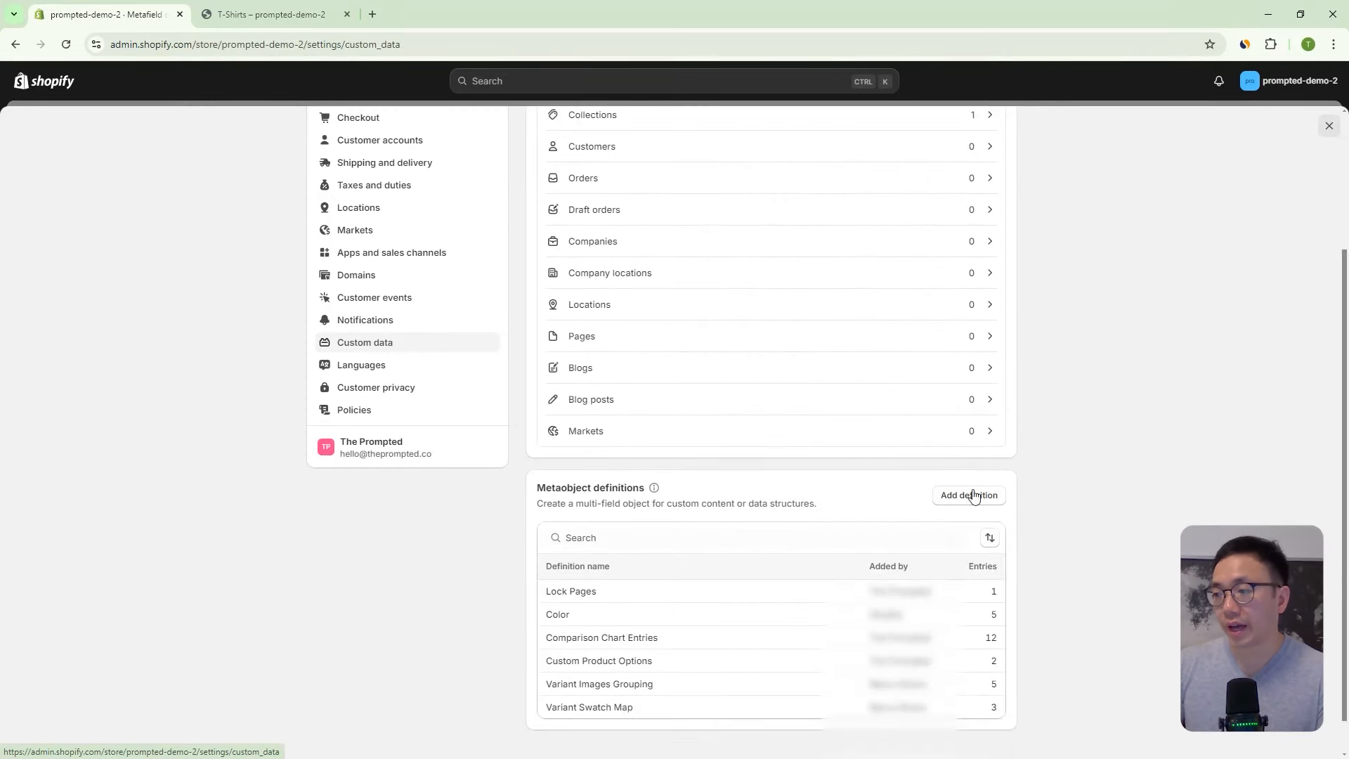
{"action": "left_click", "coordinate": [990, 496]}
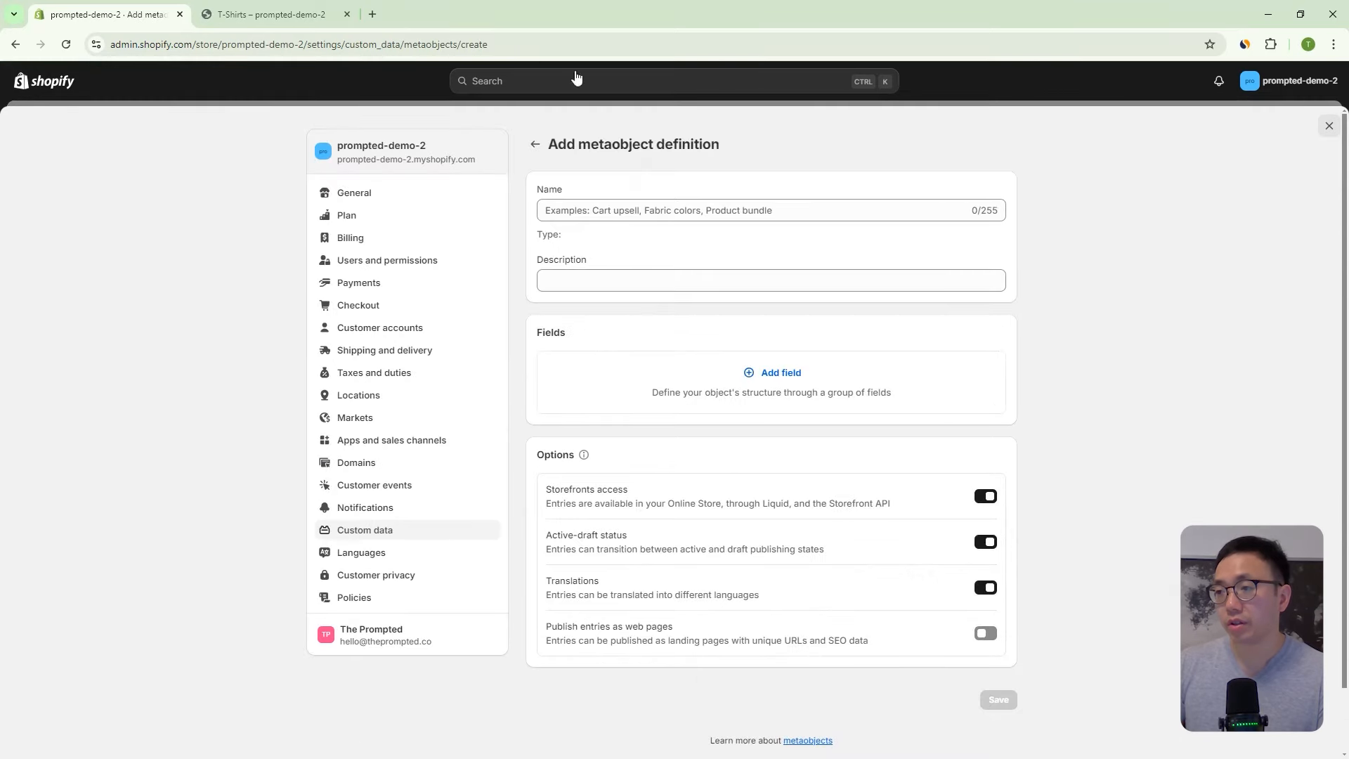
{"action": "left_click", "coordinate": [619, 213]}
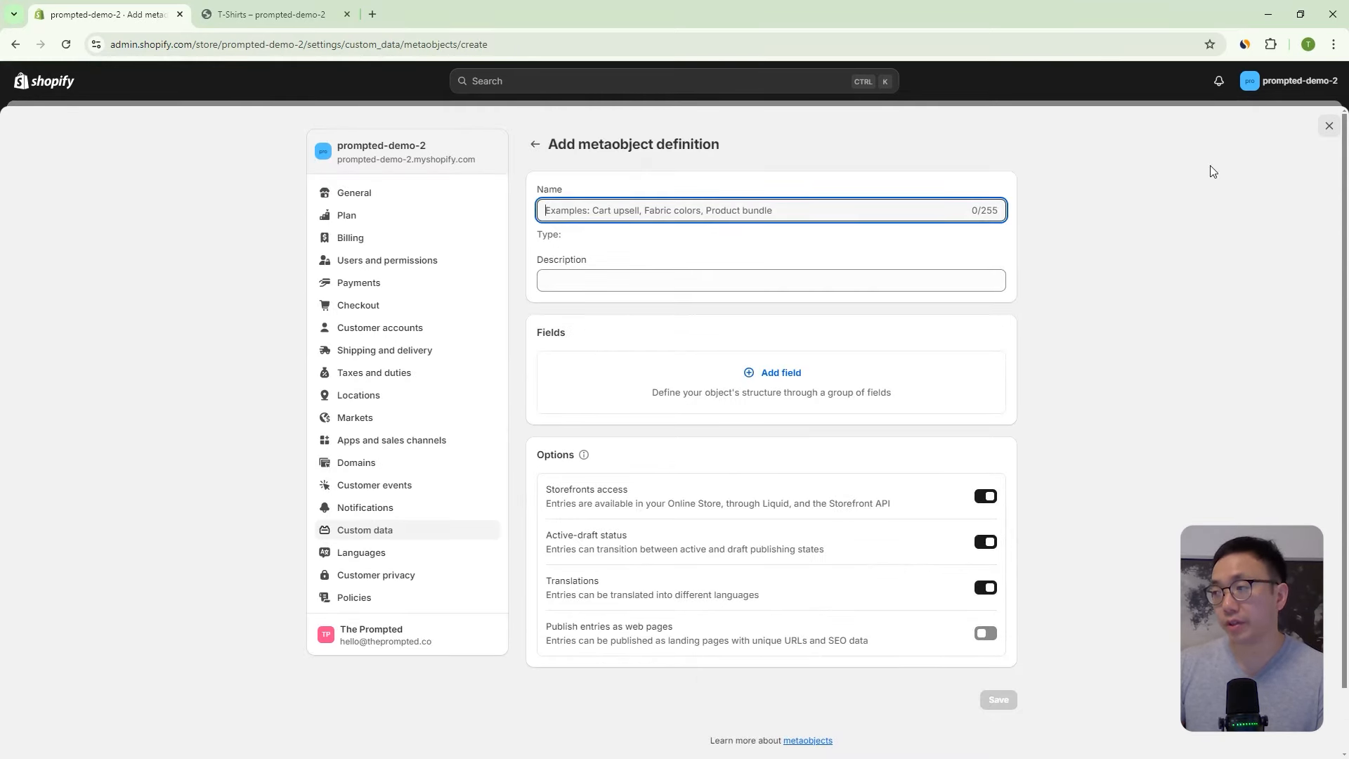
{"action": "left_click", "coordinate": [1328, 128]}
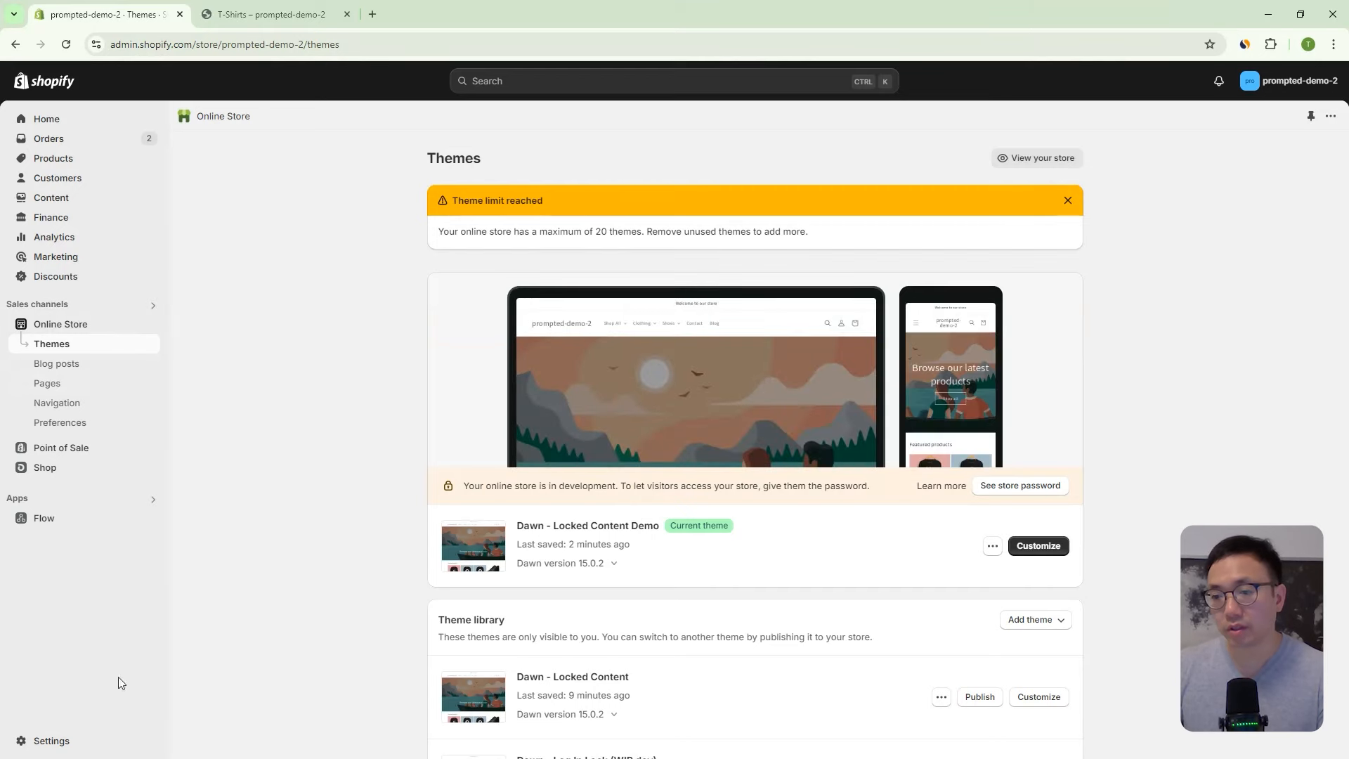
- Reopen Settings > Custom data and open the Lock Pages metaobject definition
{"action": "left_click", "coordinate": [92, 745]}
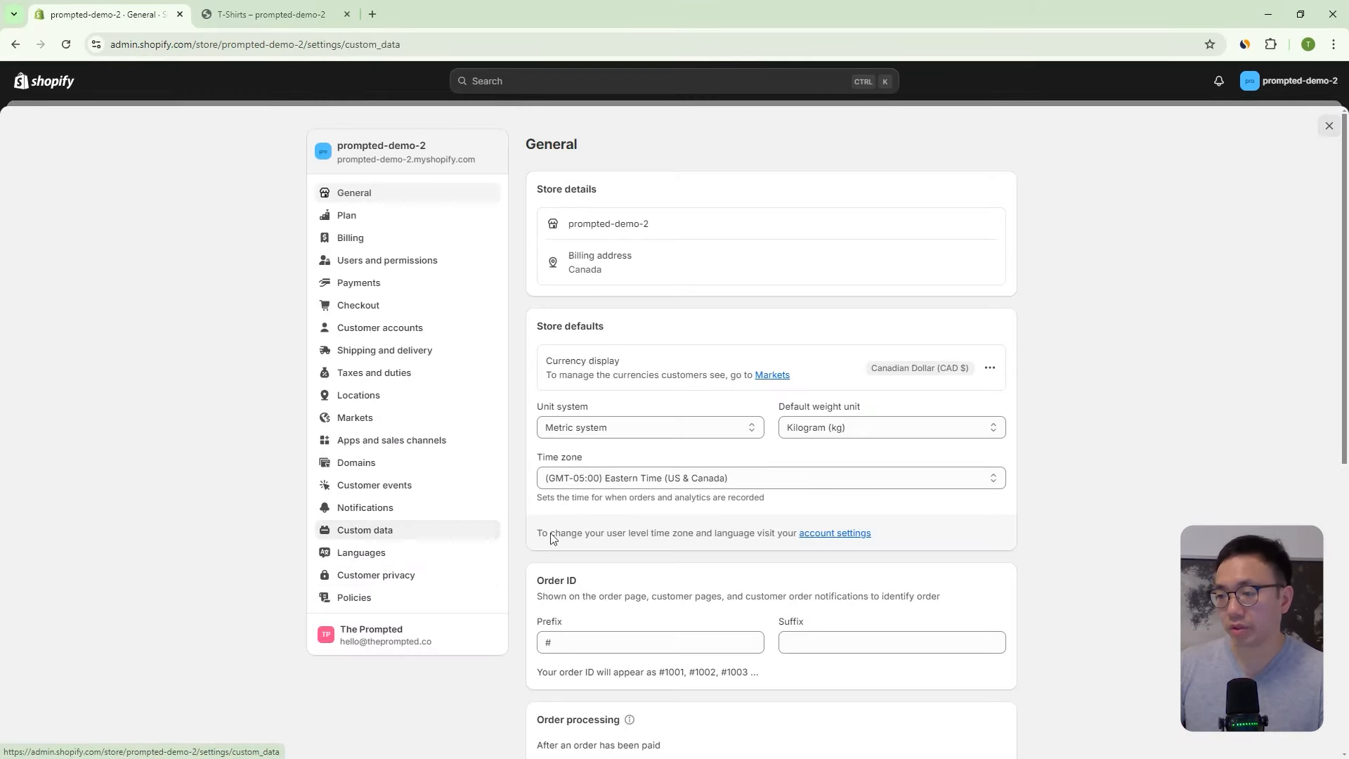
{"action": "left_click", "coordinate": [458, 532]}
{"action": "scroll", "coordinate": [773, 478], "scroll_direction": "down", "scroll_amount": 4}
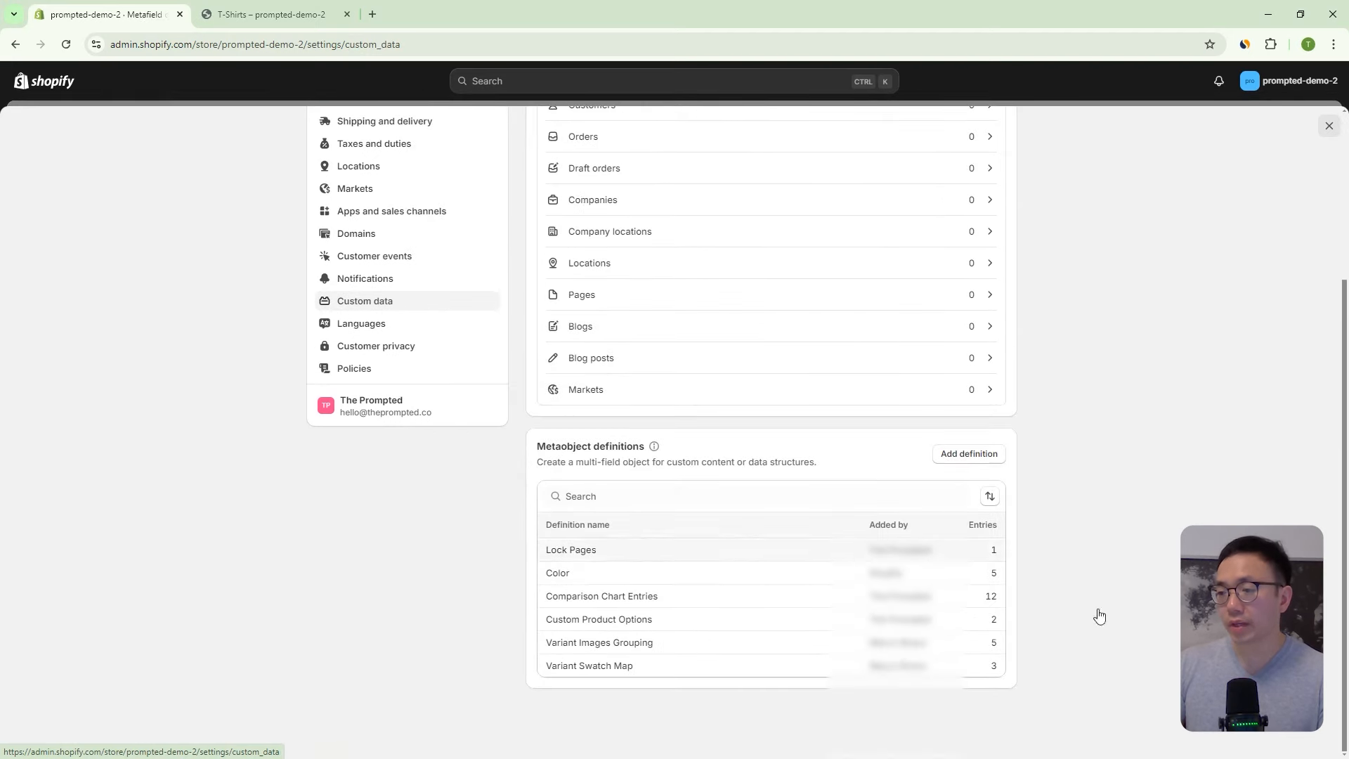
{"action": "left_click", "coordinate": [611, 551]}
- Highlight the Lock Pages definition name and its lock_pages type identifier
{"action": "left_click", "coordinate": [608, 209]}
{"action": "key", "text": "ctrl+a"}
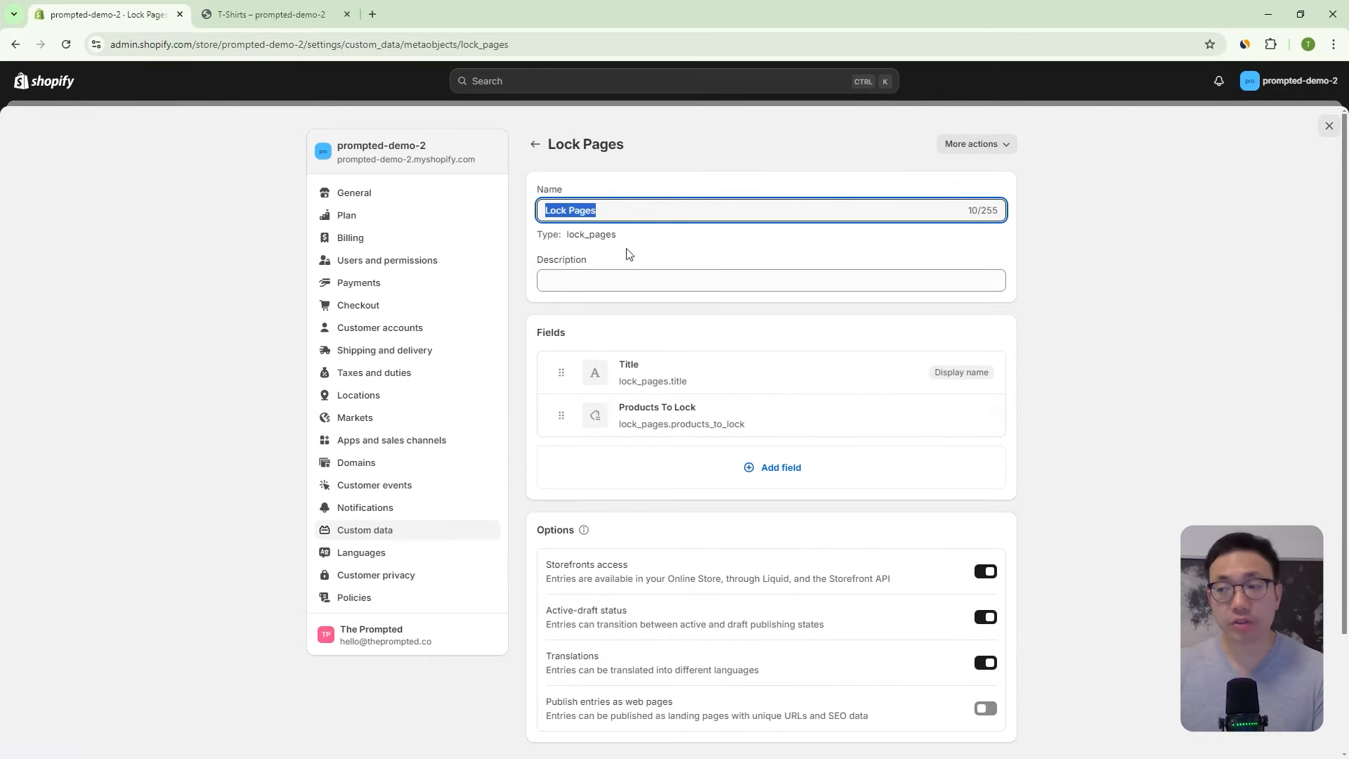
{"action": "double_click", "coordinate": [591, 236]}
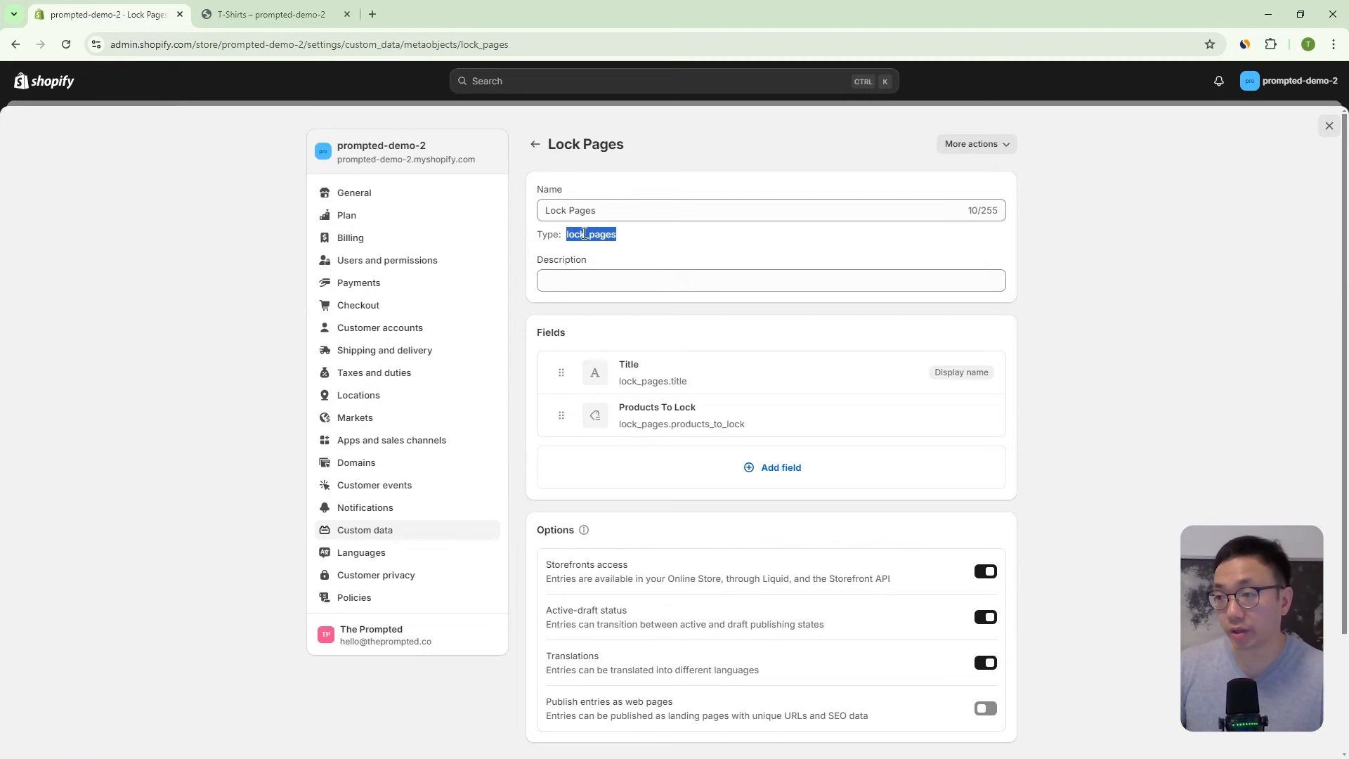
{"action": "left_click_drag", "start_coordinate": [598, 218], "coordinate": [532, 217]}
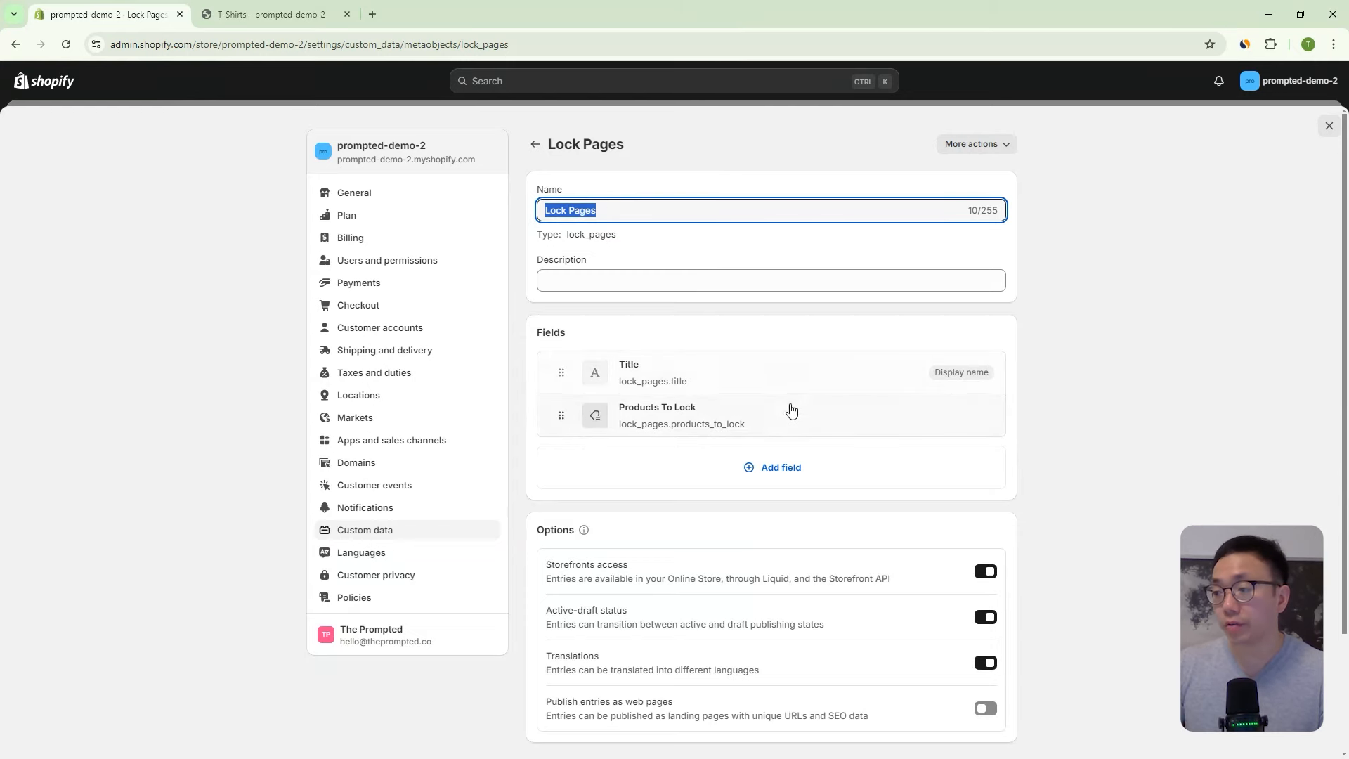
- Inspect the Title field's settings, including its single-value option, then close them
{"action": "left_click", "coordinate": [692, 383]}
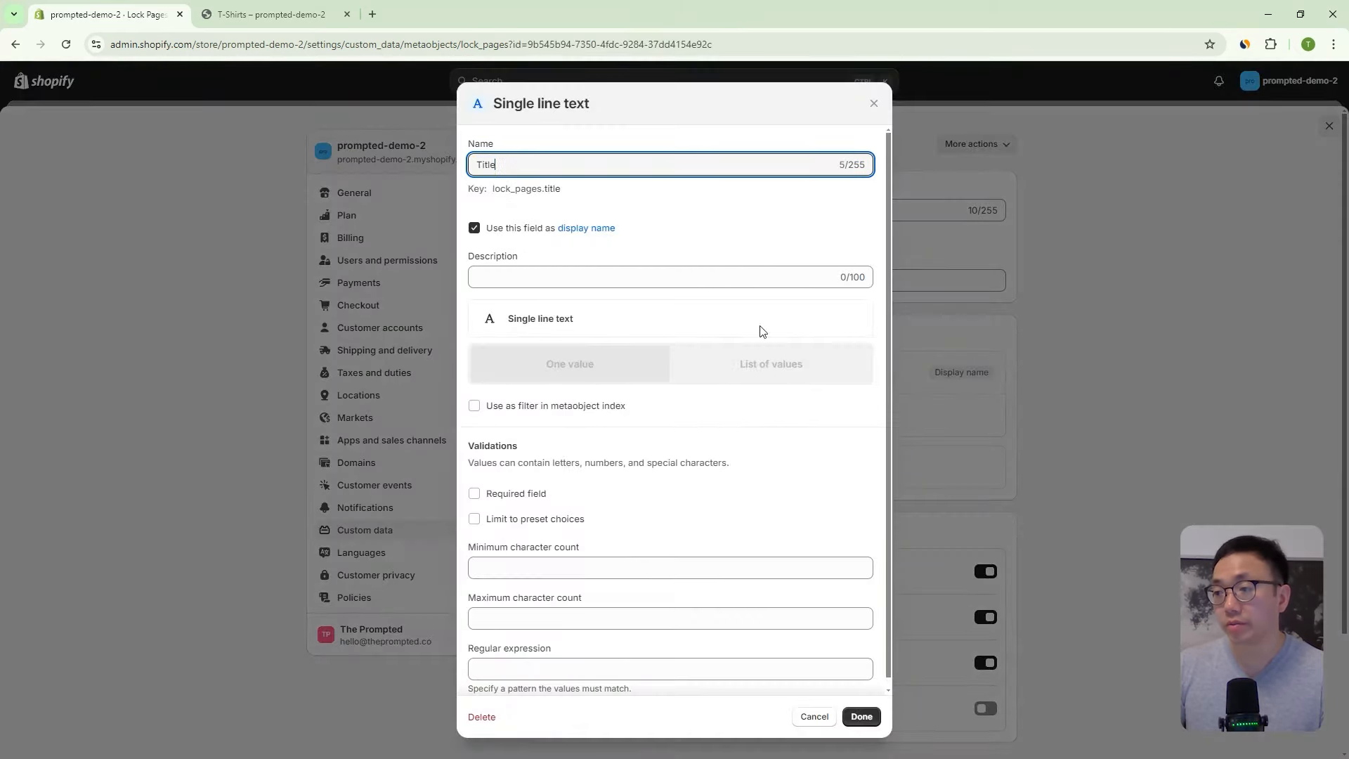
{"action": "double_click", "coordinate": [559, 168]}
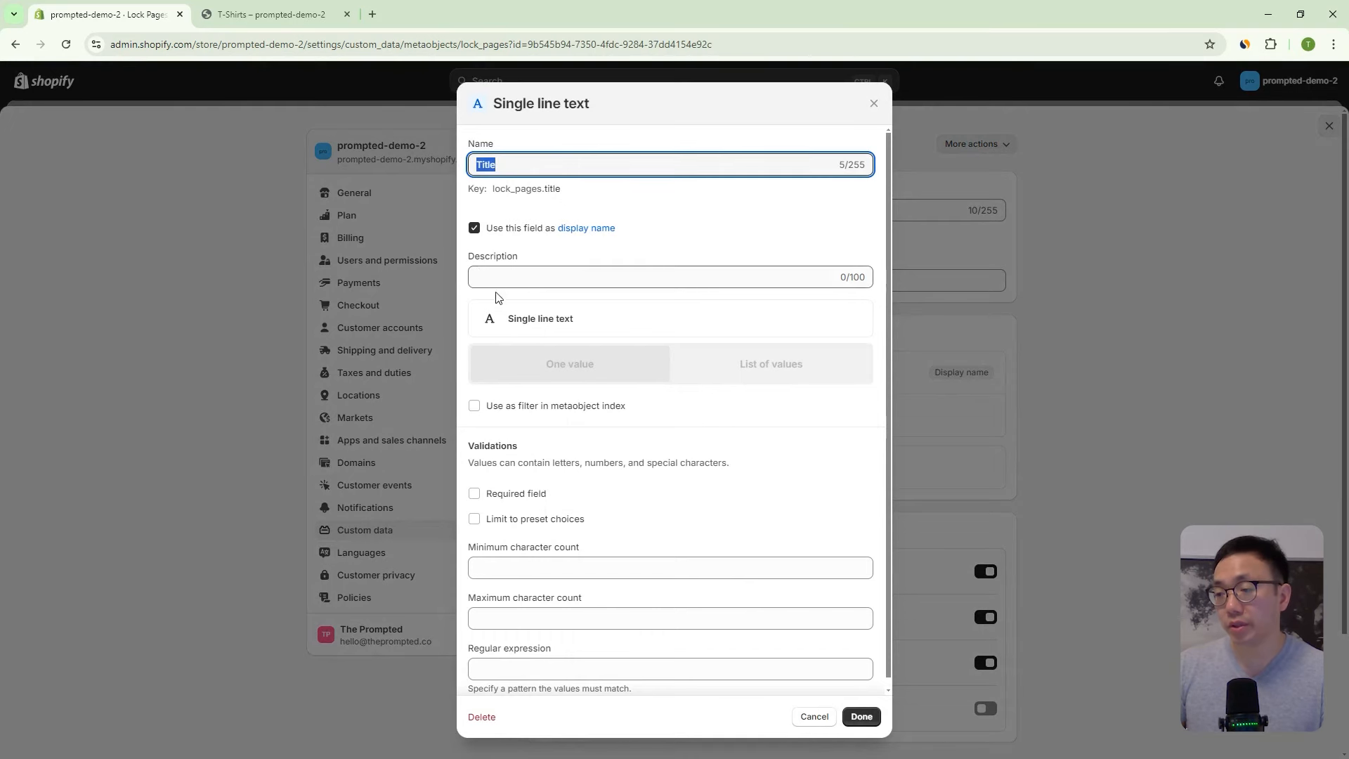
{"action": "left_click", "coordinate": [495, 322]}
{"action": "triple_click", "coordinate": [556, 369]}
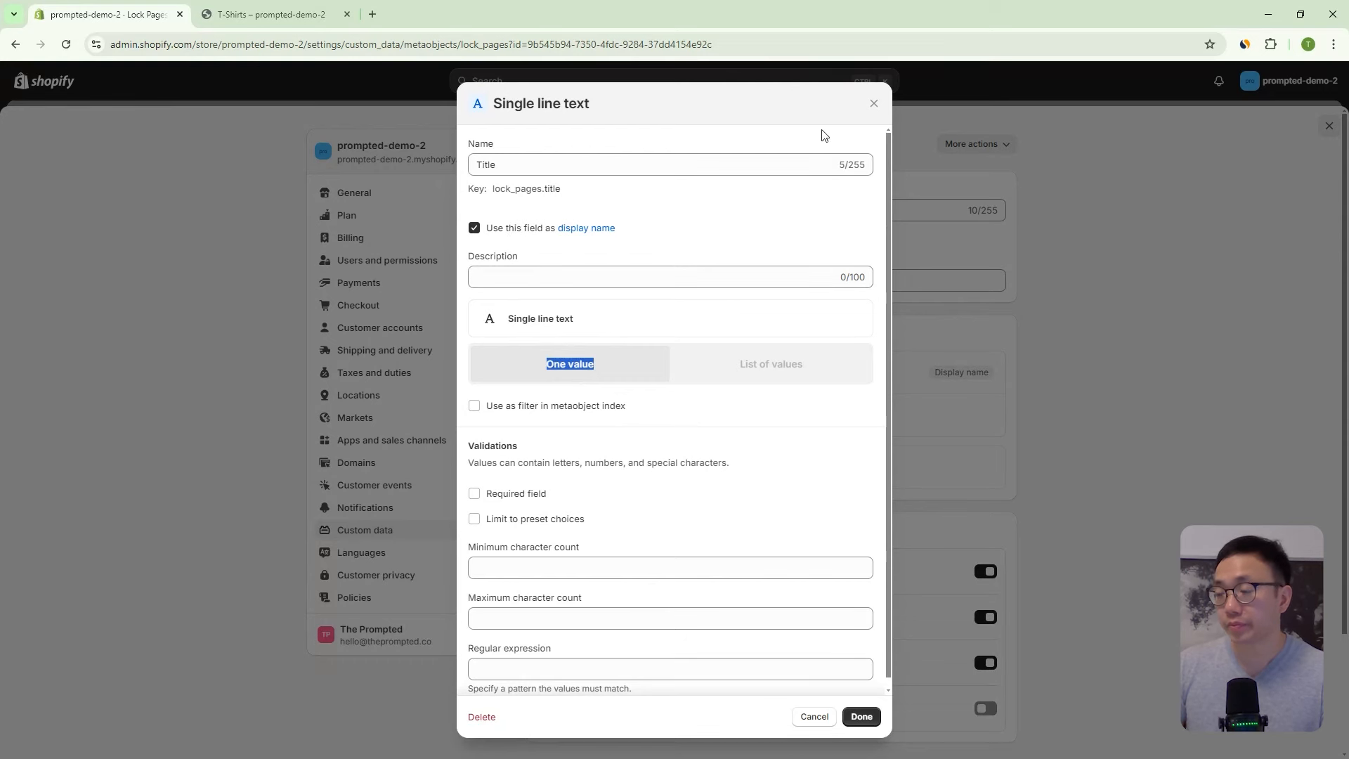
{"action": "left_click", "coordinate": [871, 106]}
- Inspect the Products To Lock field and its products_to_lock key, then close Settings
{"action": "left_click", "coordinate": [635, 422]}
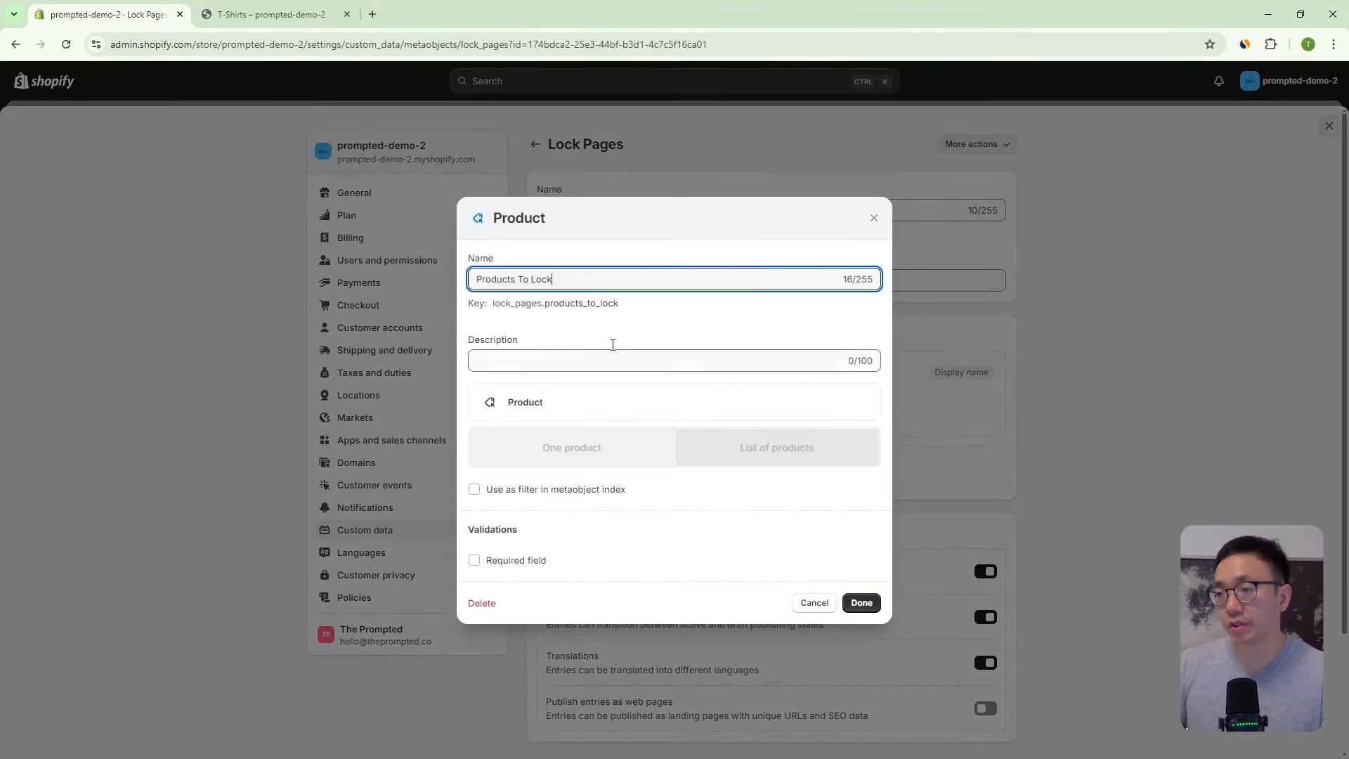
{"action": "left_click_drag", "start_coordinate": [580, 278], "coordinate": [466, 288]}
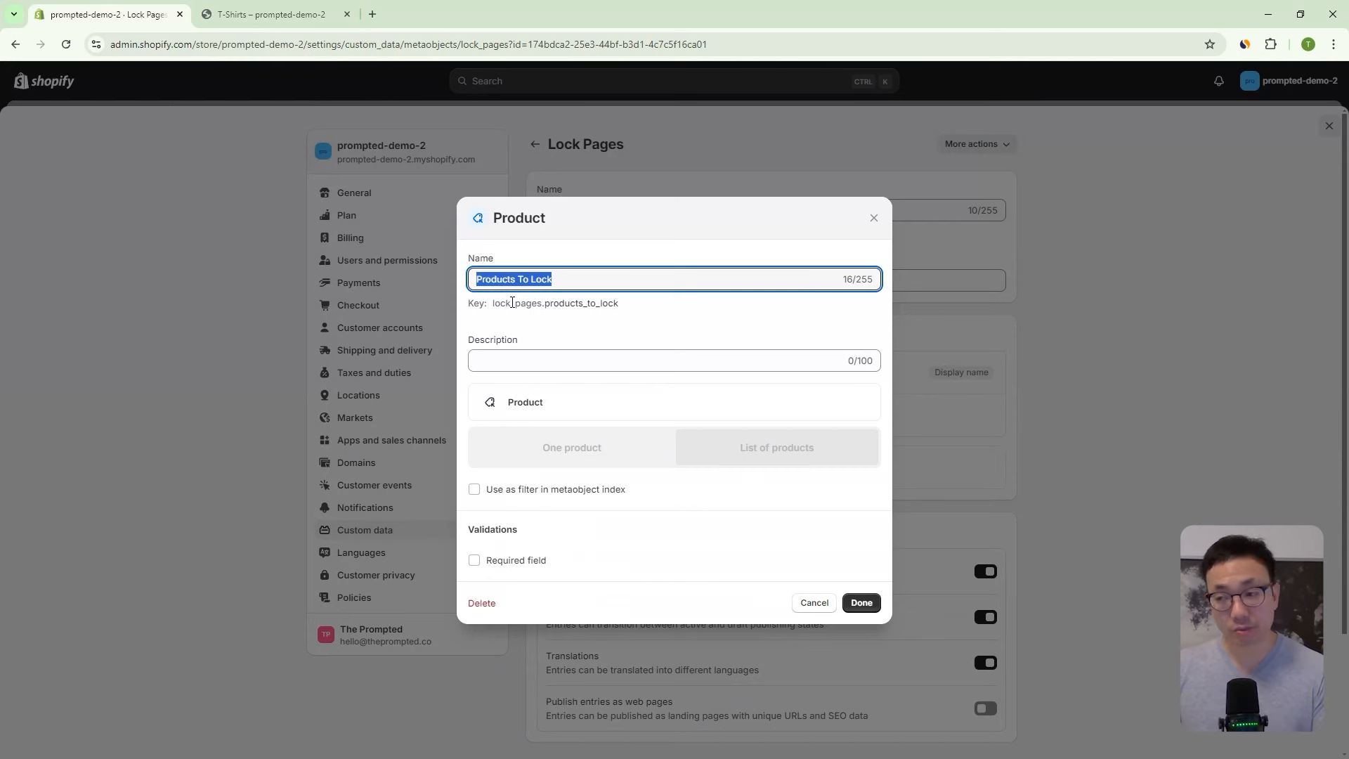
{"action": "double_click", "coordinate": [563, 305]}
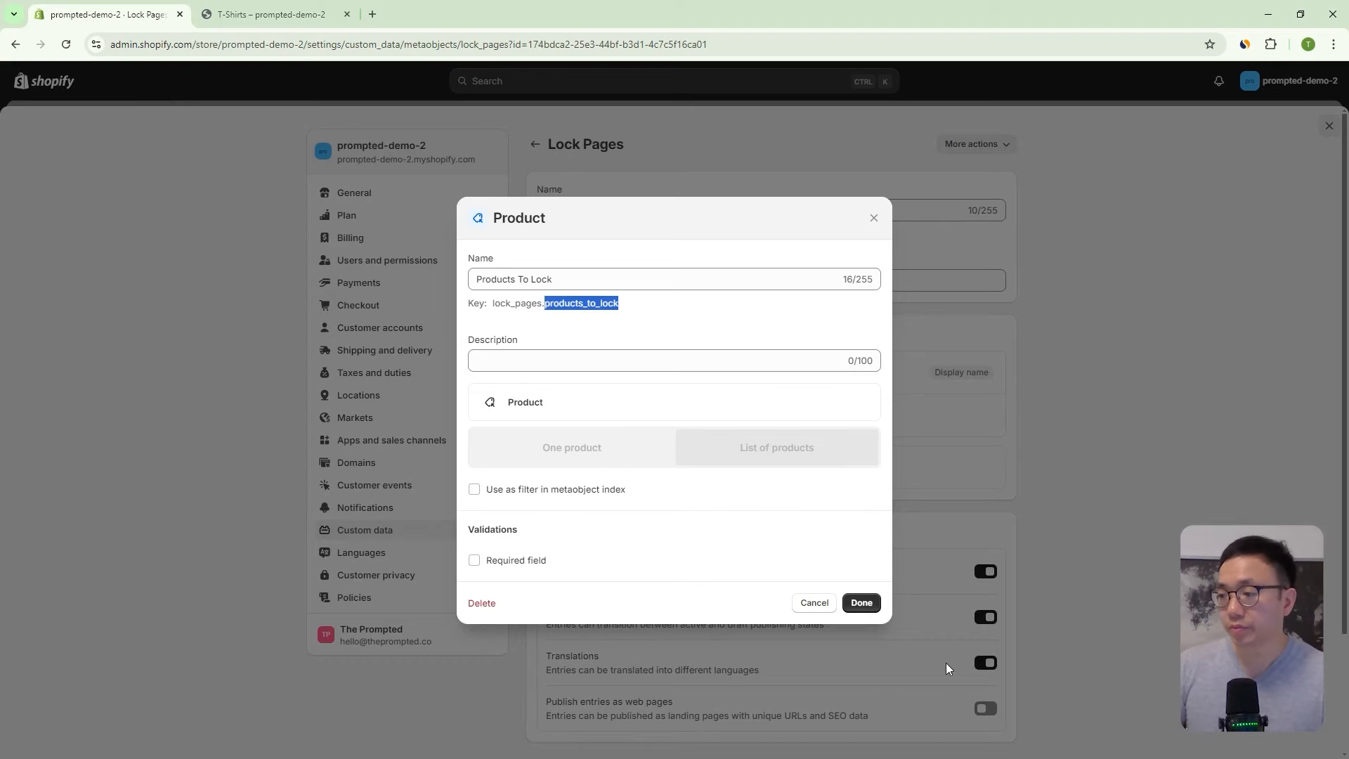
{"action": "left_click", "coordinate": [860, 602]}
{"action": "scroll", "coordinate": [1156, 382], "scroll_direction": "down", "scroll_amount": 2}
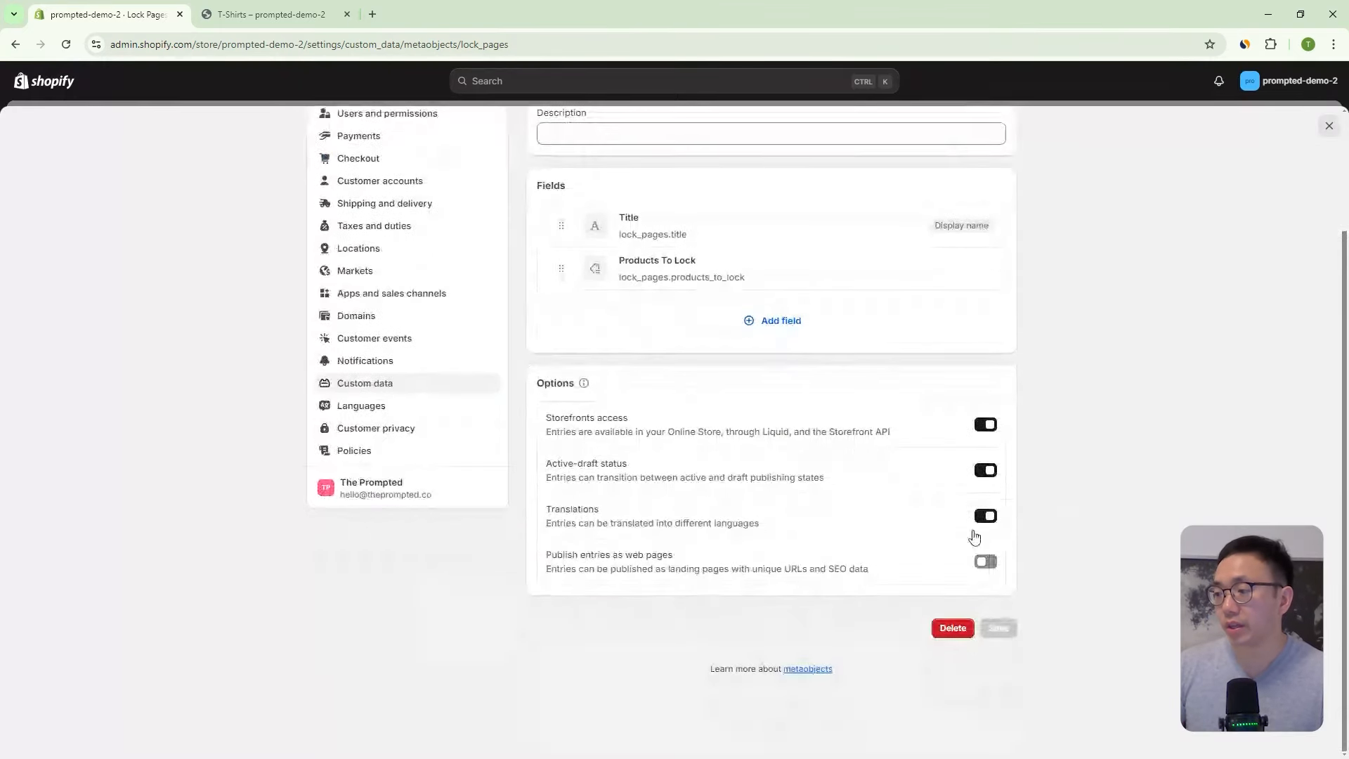
{"action": "scroll", "coordinate": [1199, 365], "scroll_direction": "up", "scroll_amount": 2}
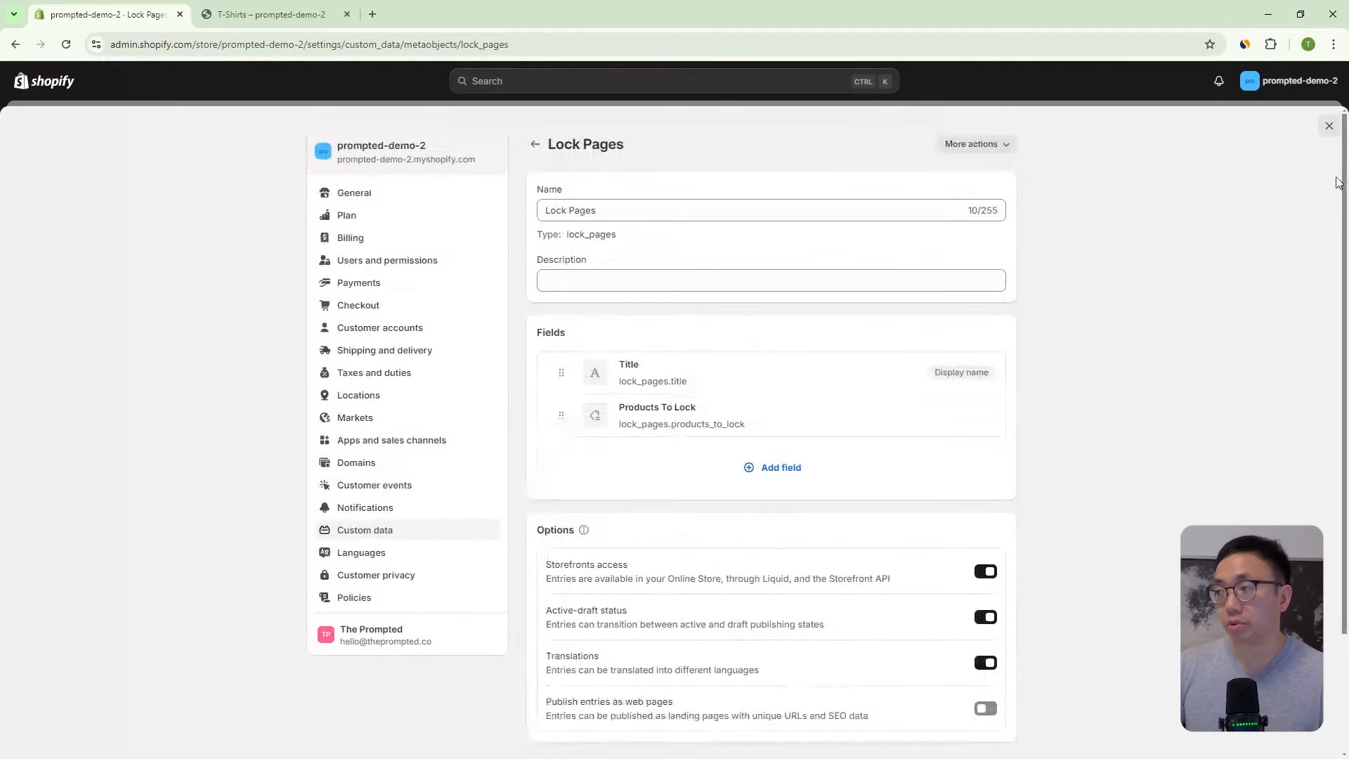
{"action": "left_click", "coordinate": [1329, 126]}
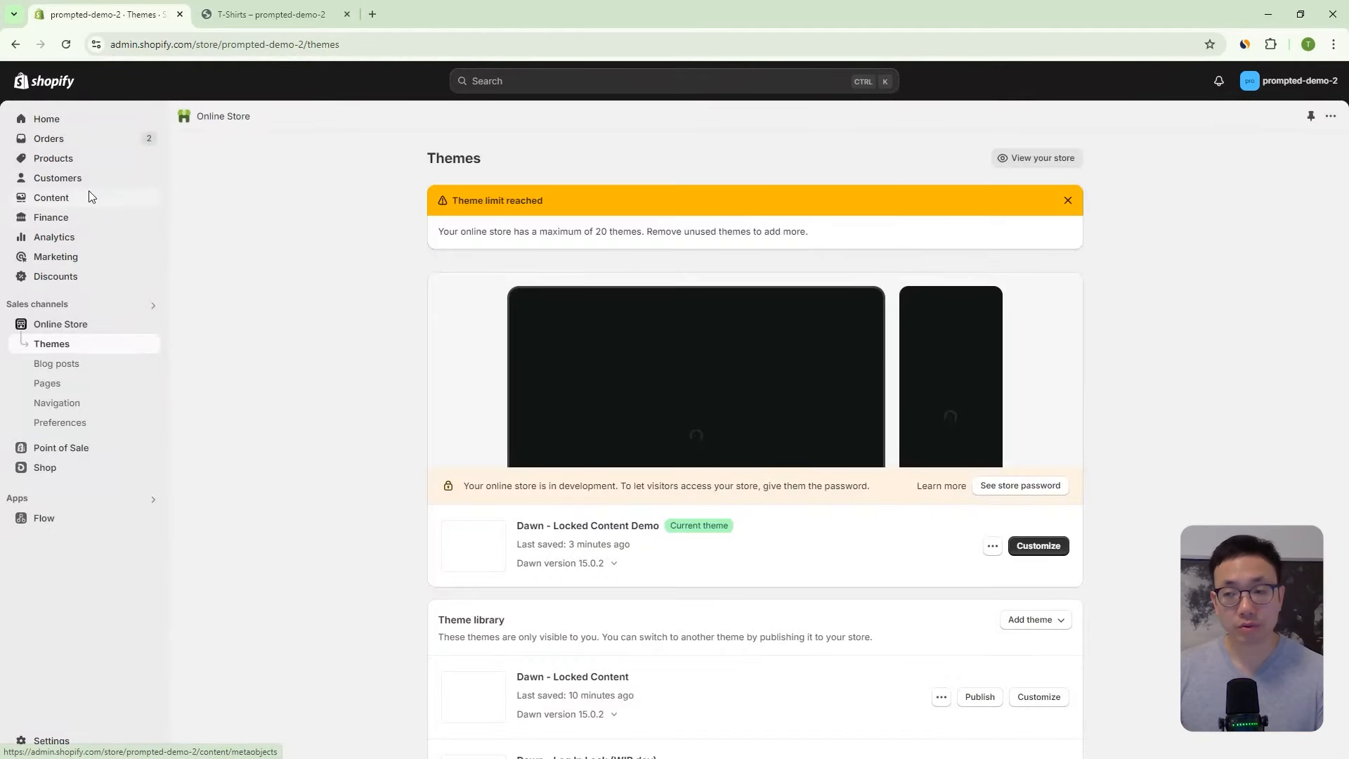
- Go to the Lock Pages metaobject entries and start a new entry
{"action": "left_click", "coordinate": [89, 198]}
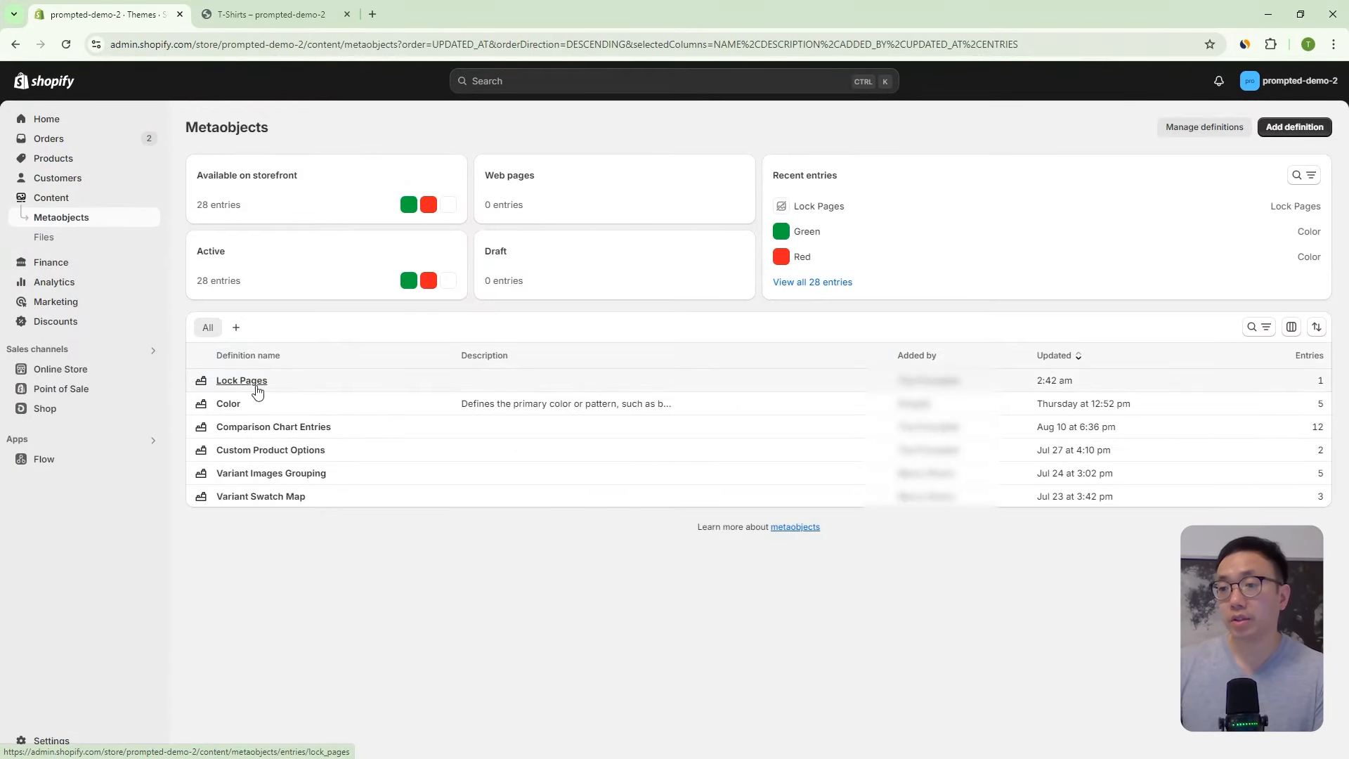
{"action": "left_click", "coordinate": [280, 387]}
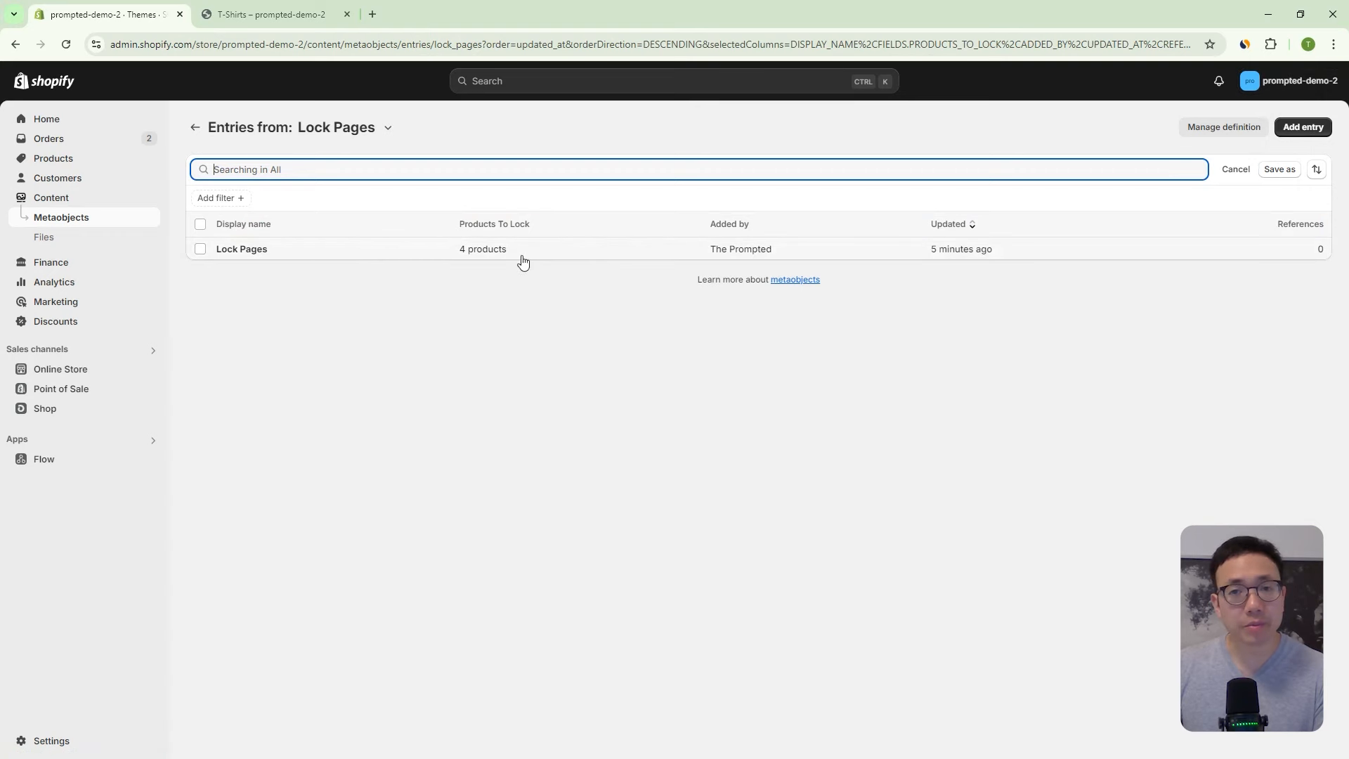
{"action": "left_click", "coordinate": [1304, 127]}
- Type 'lock-pag' into the new entry's Title and select portions of that text
{"action": "left_click", "coordinate": [562, 193]}
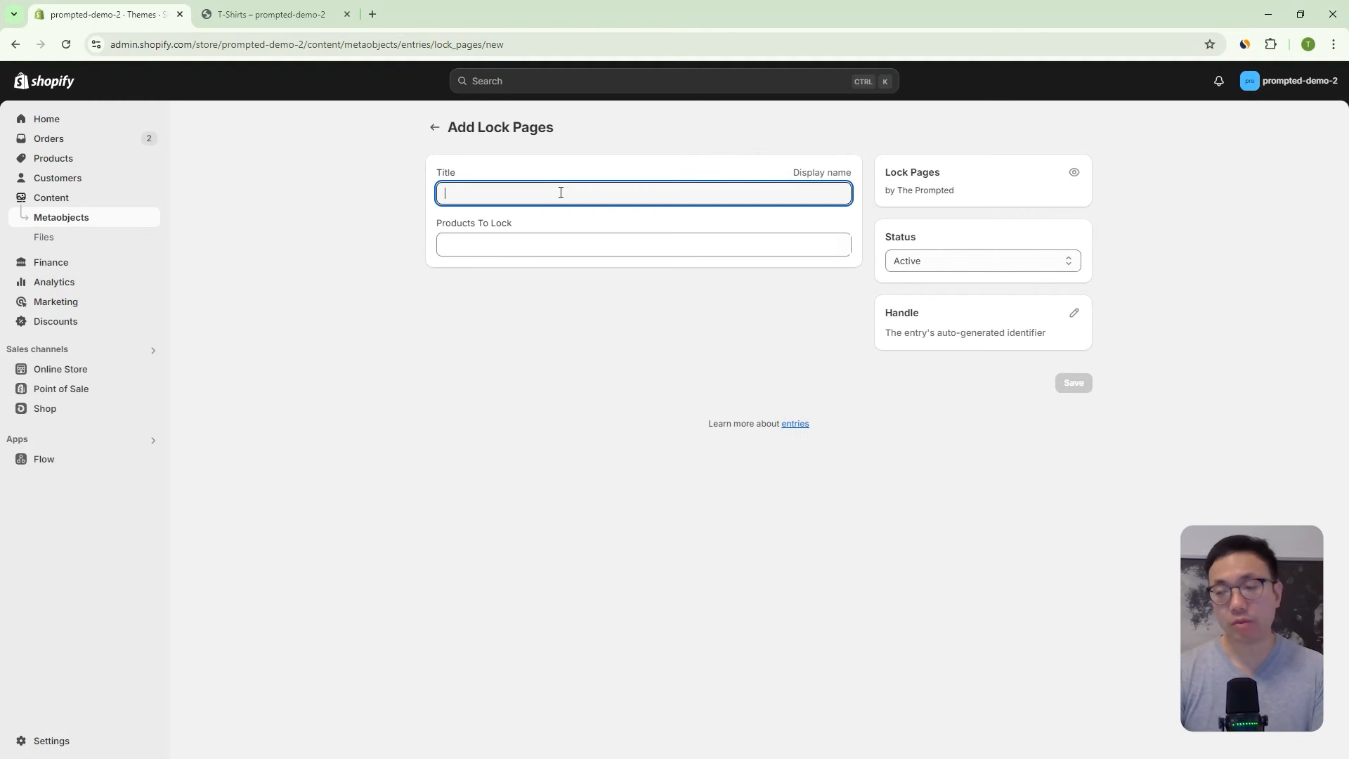
{"action": "type", "text": "lock-pages"}
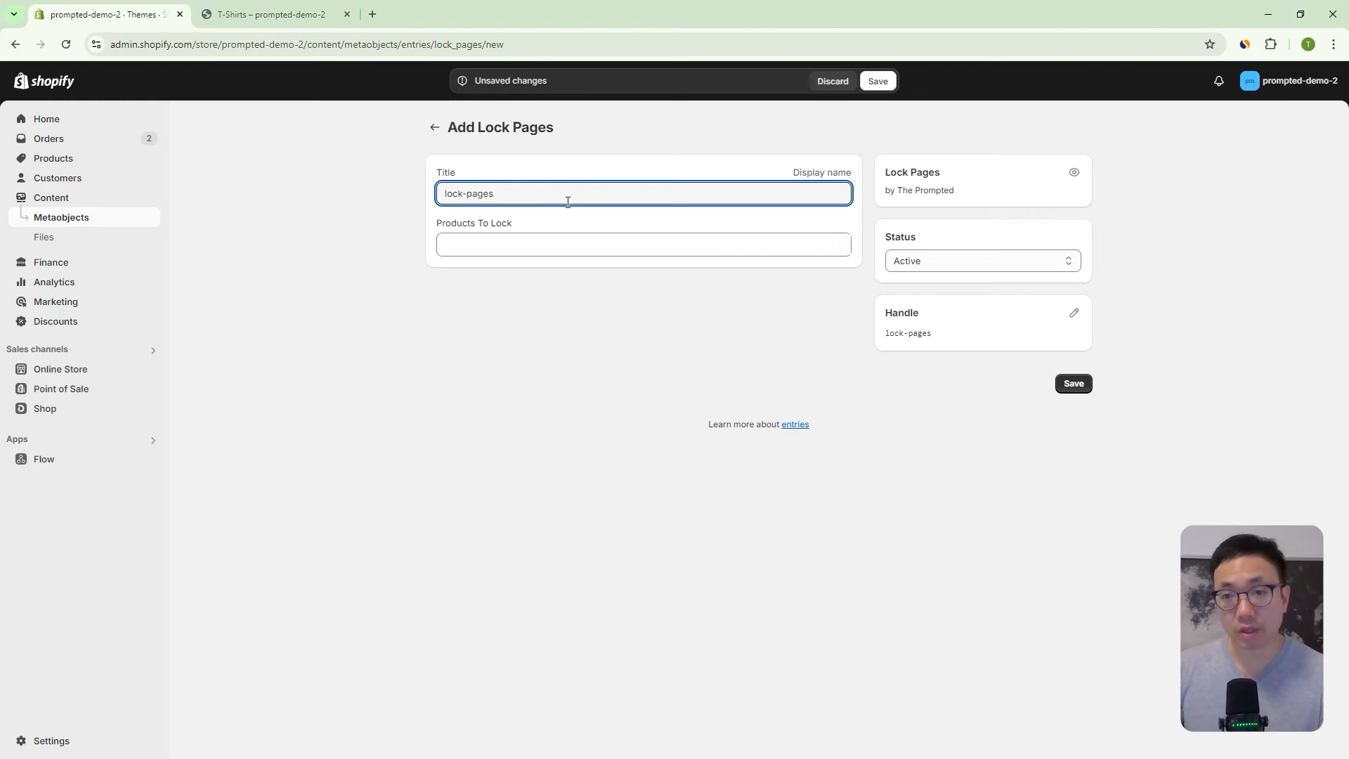
{"action": "left_click_drag", "start_coordinate": [556, 190], "coordinate": [525, 195]}
{"action": "left_click", "coordinate": [530, 193]}
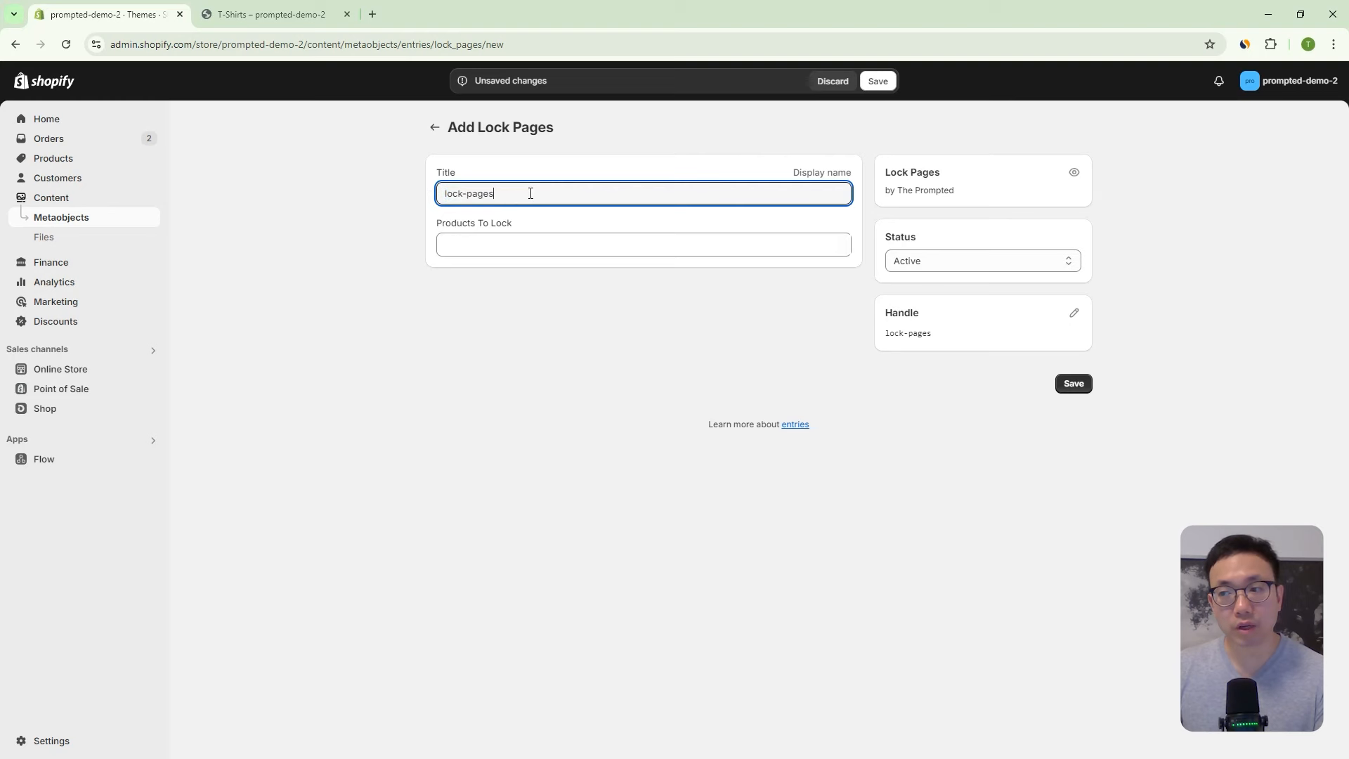
{"action": "left_click_drag", "start_coordinate": [487, 188], "coordinate": [483, 185]}
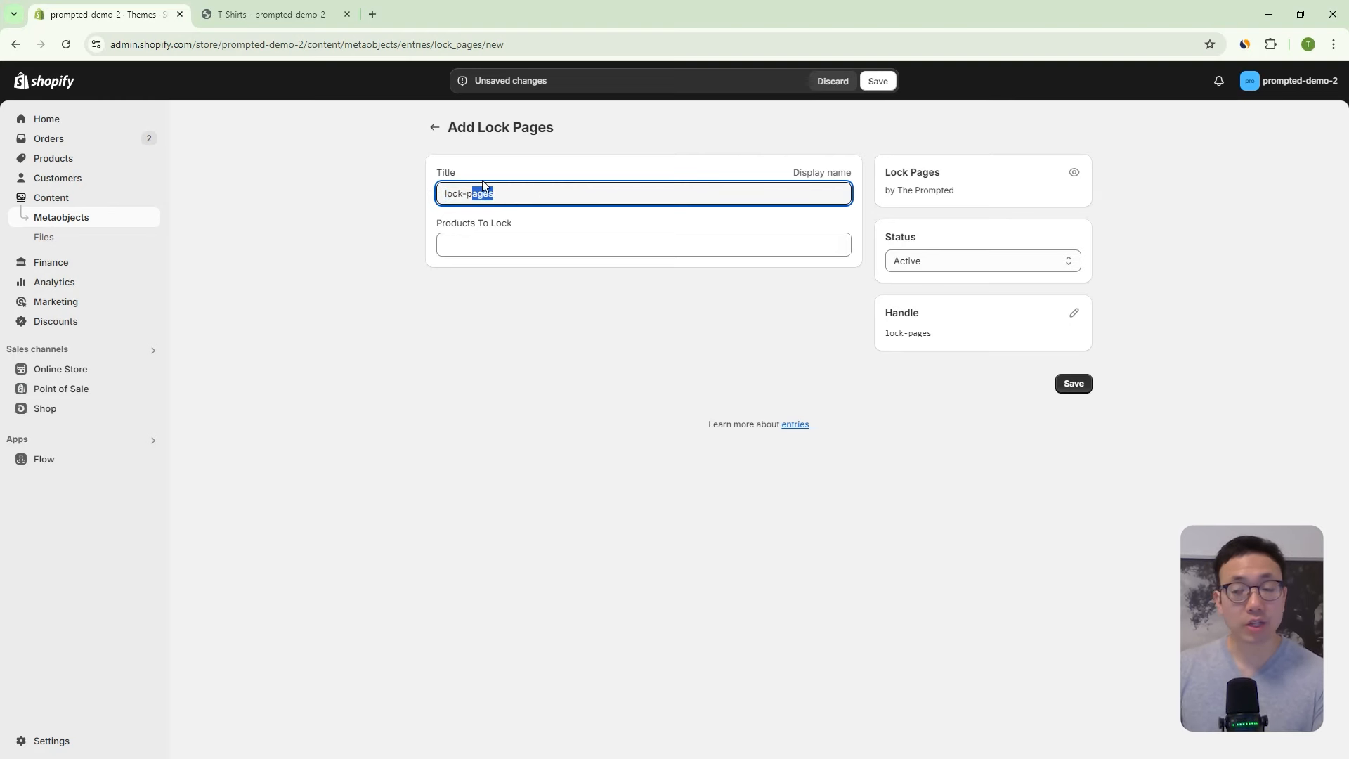
{"action": "left_click", "coordinate": [513, 189]}
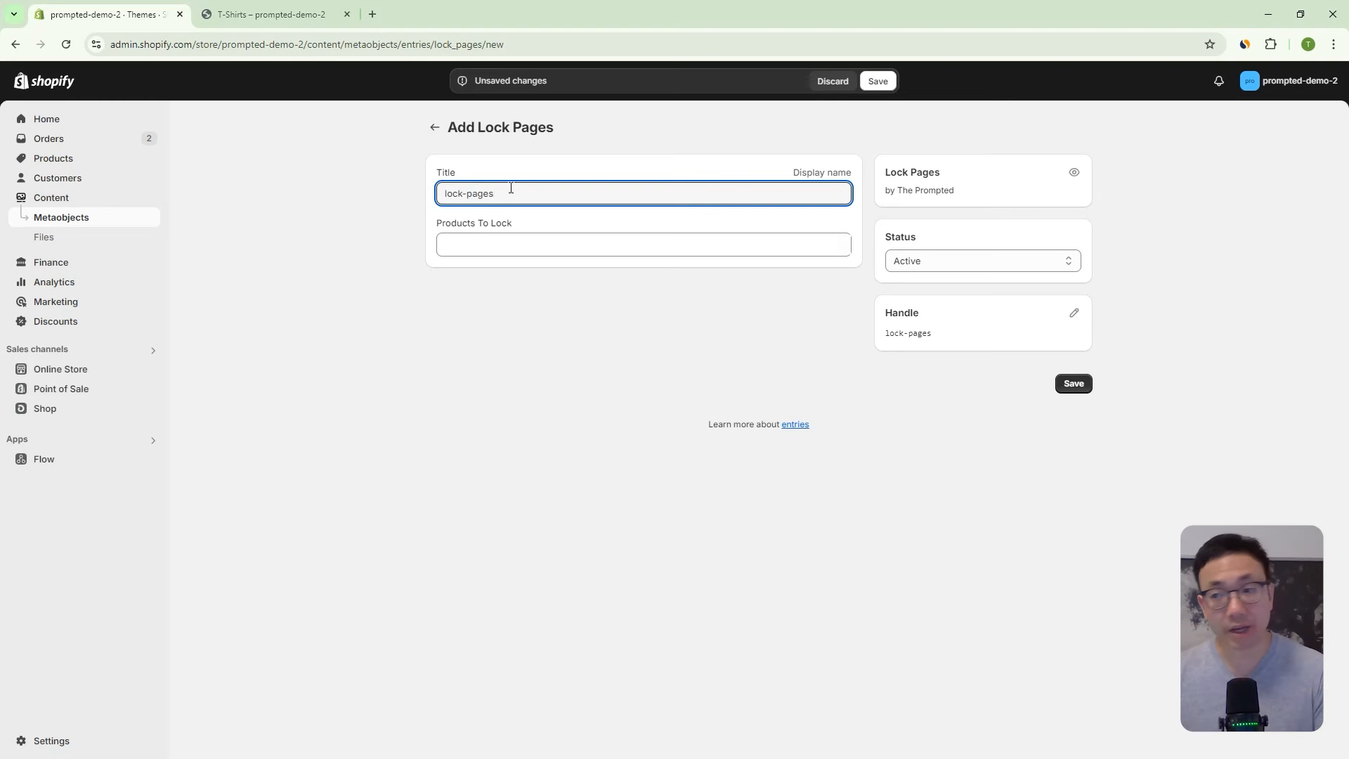
{"action": "left_click_drag", "start_coordinate": [527, 192], "coordinate": [415, 191]}
{"action": "left_click", "coordinate": [508, 190]}
{"action": "left_click_drag", "start_coordinate": [509, 190], "coordinate": [470, 193]}
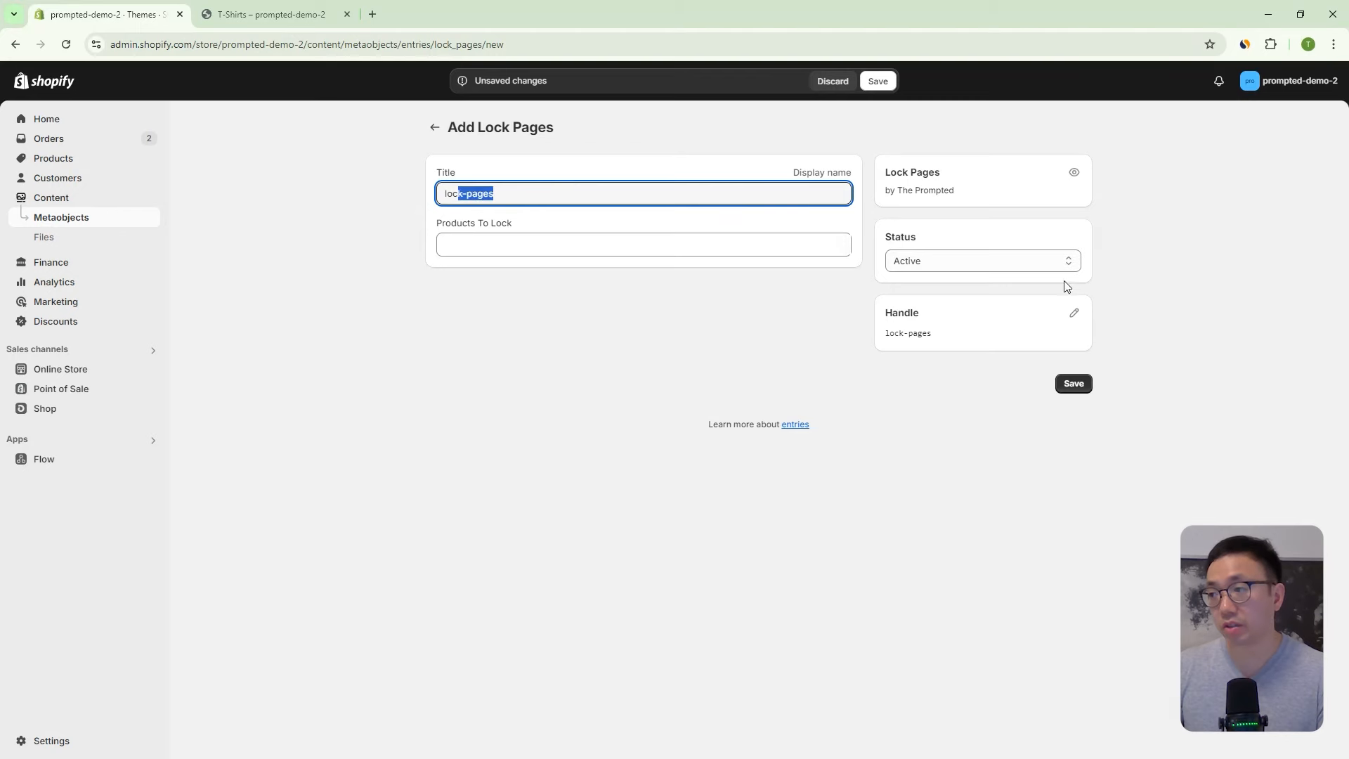
- Open and close the Products To Lock picker, then discard the entry and return to the list
{"action": "left_click", "coordinate": [547, 251]}
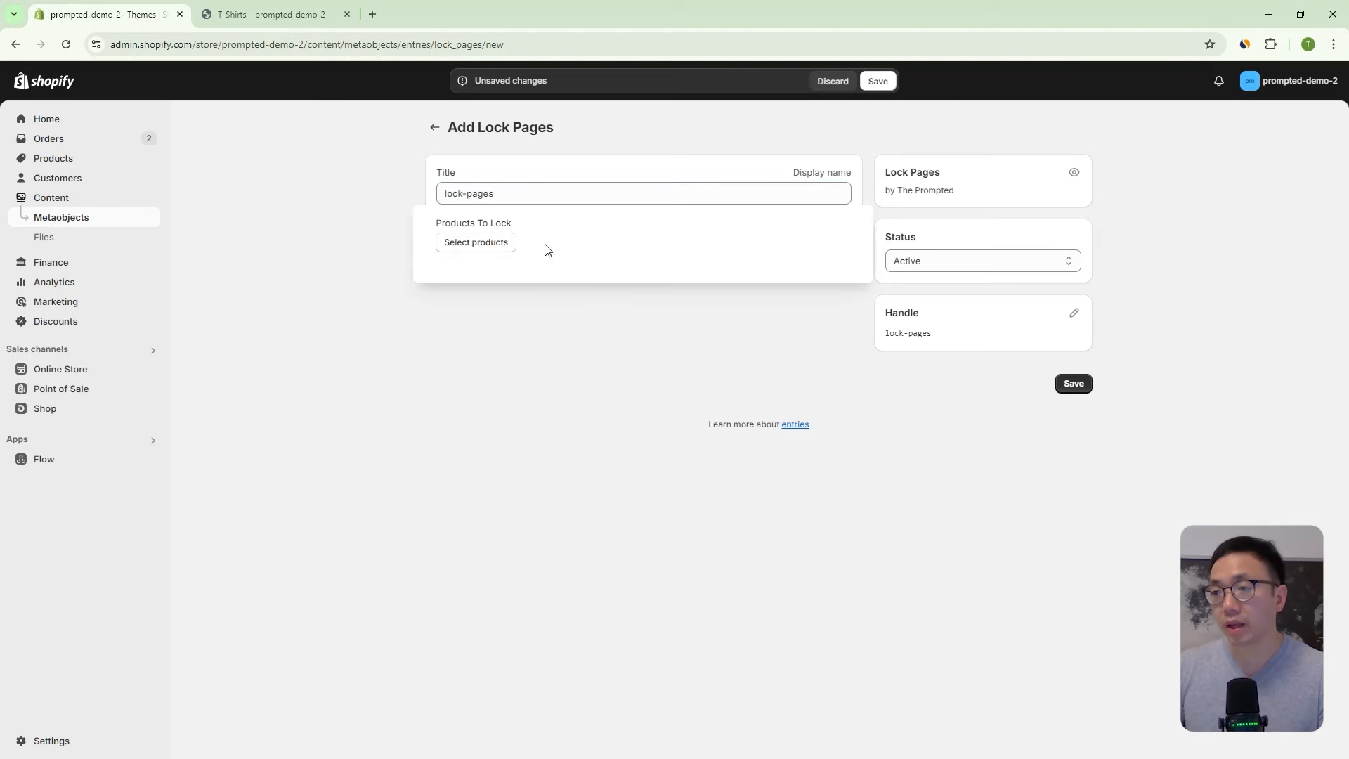
{"action": "left_click", "coordinate": [496, 245]}
{"action": "left_click", "coordinate": [875, 190]}
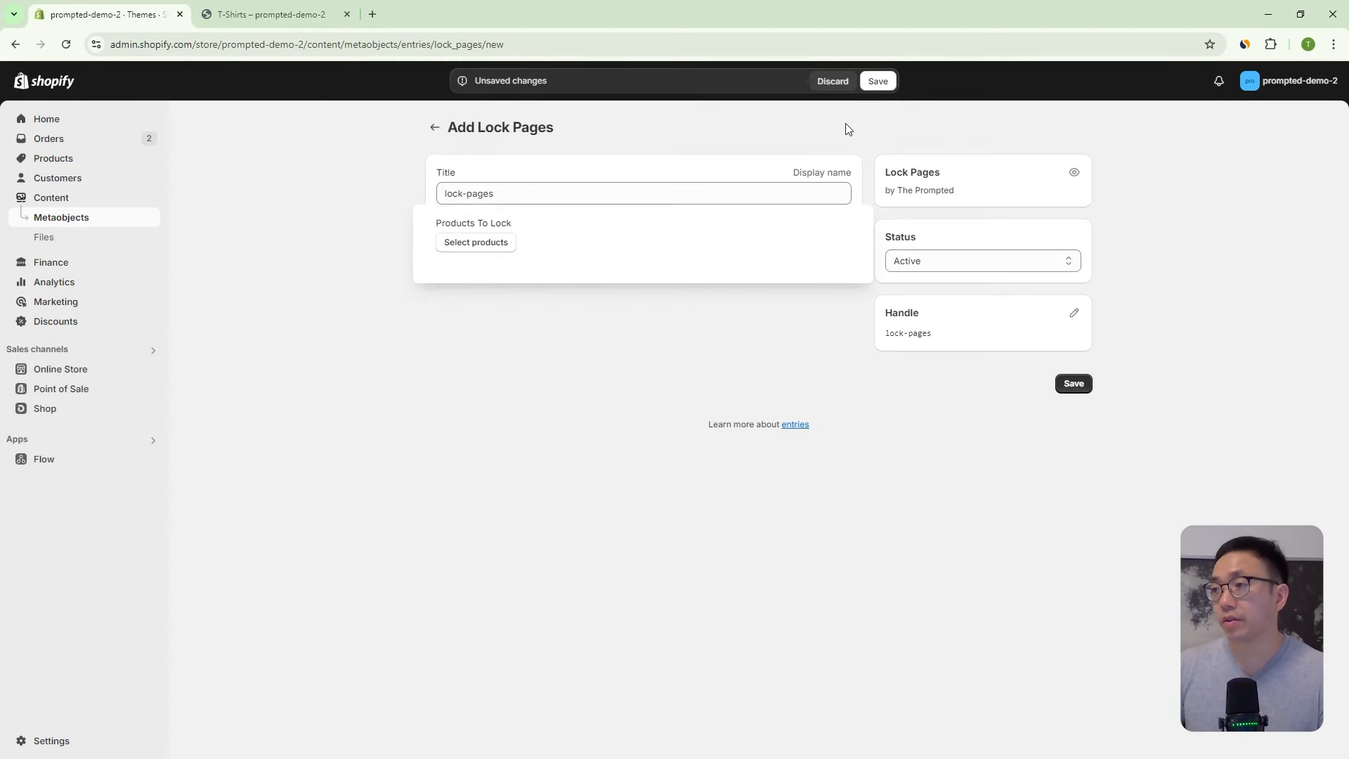
{"action": "left_click", "coordinate": [835, 84]}
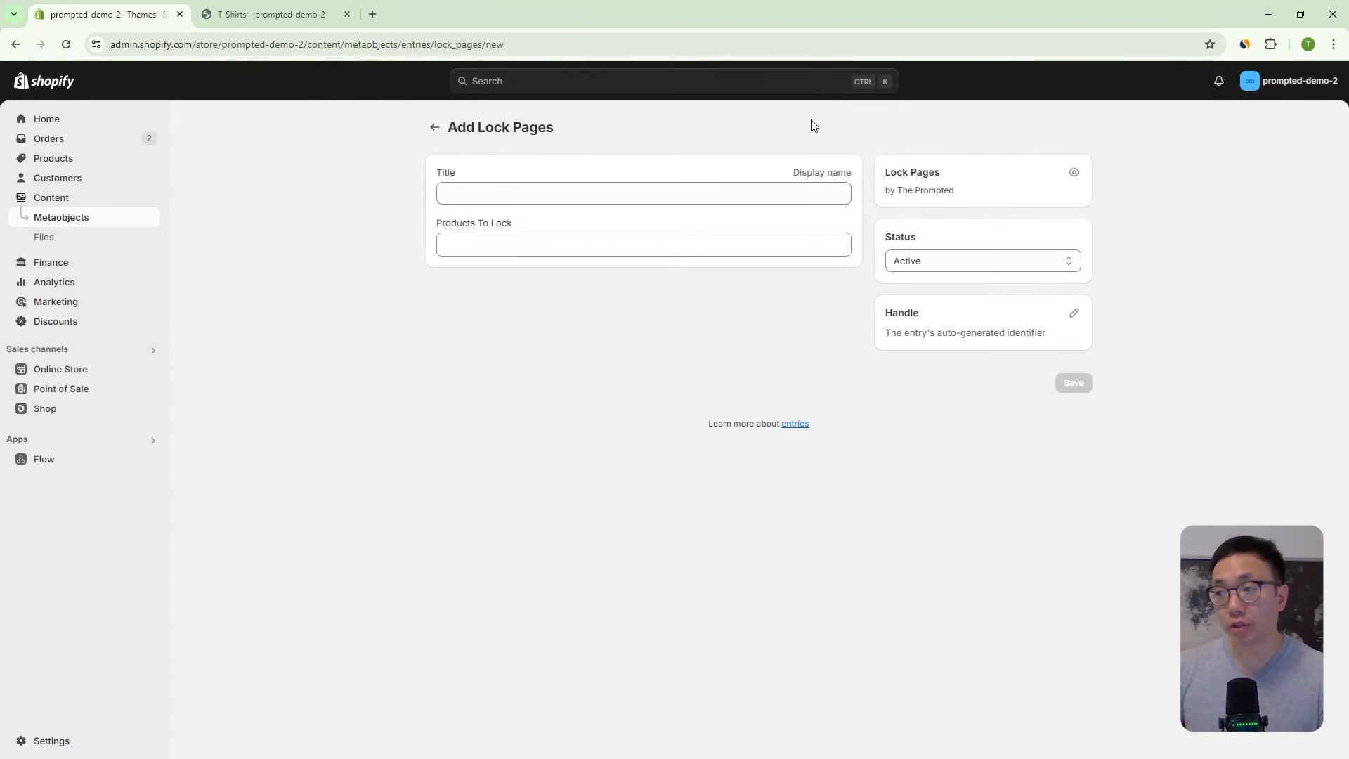
{"action": "left_click", "coordinate": [436, 128]}
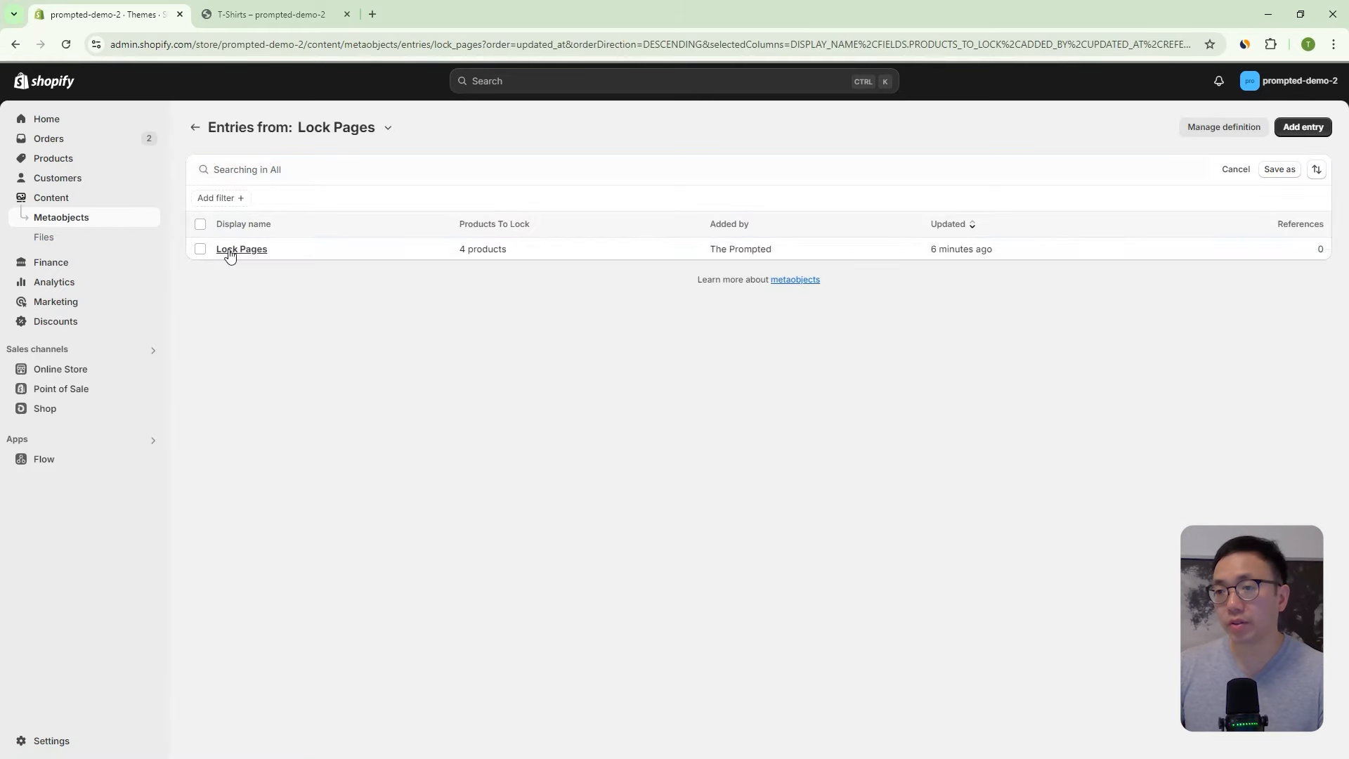